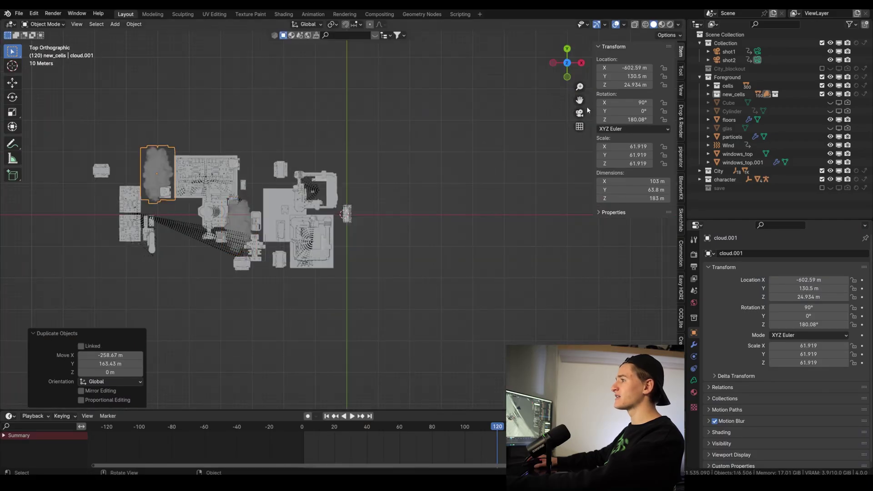
# Duplicate the cloud volume and place copies around the city as seen through the camera, and save the file.
pyautogui.press('KP_0')
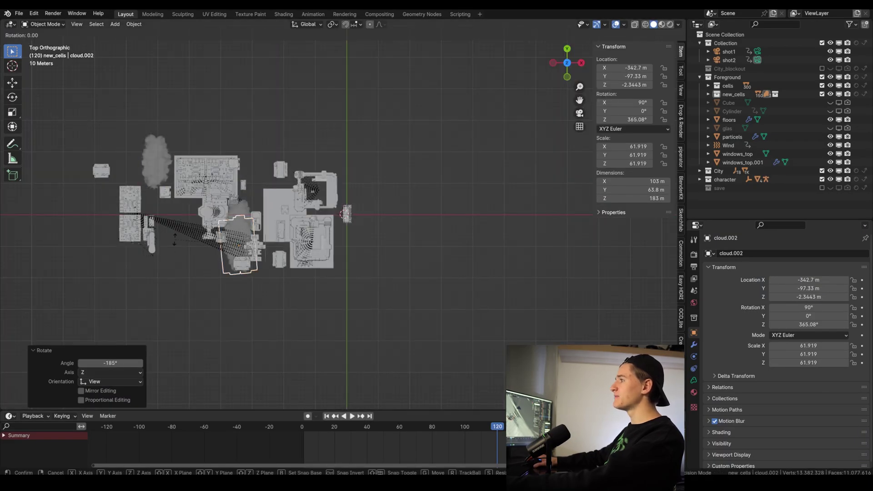
pyautogui.press('g')
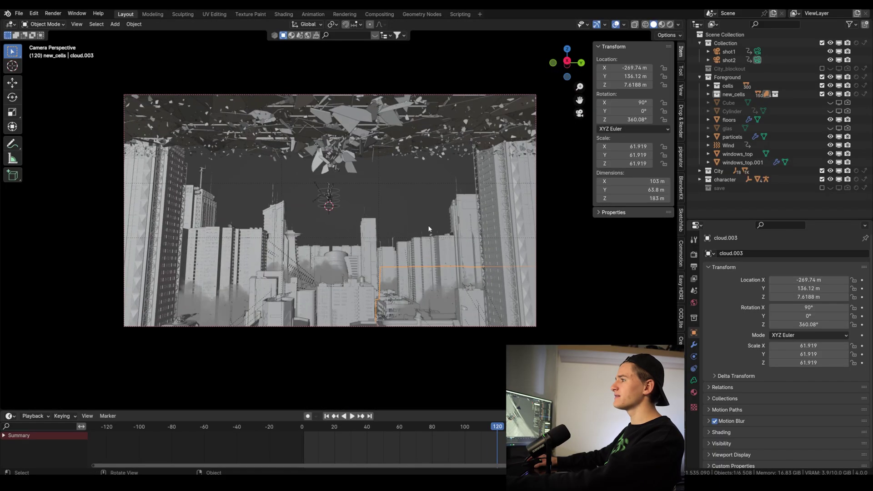
pyautogui.click(118, 180)
pyautogui.hotkey('ctrl', 's')
# Switch the camera view to rendered shading with overlays hidden.
pyautogui.click(694, 254)
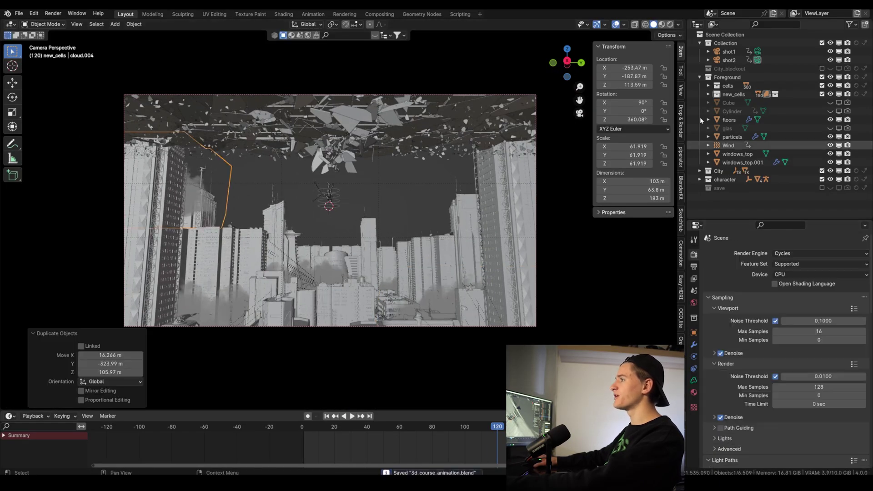
pyautogui.click(670, 24)
pyautogui.click(605, 24)
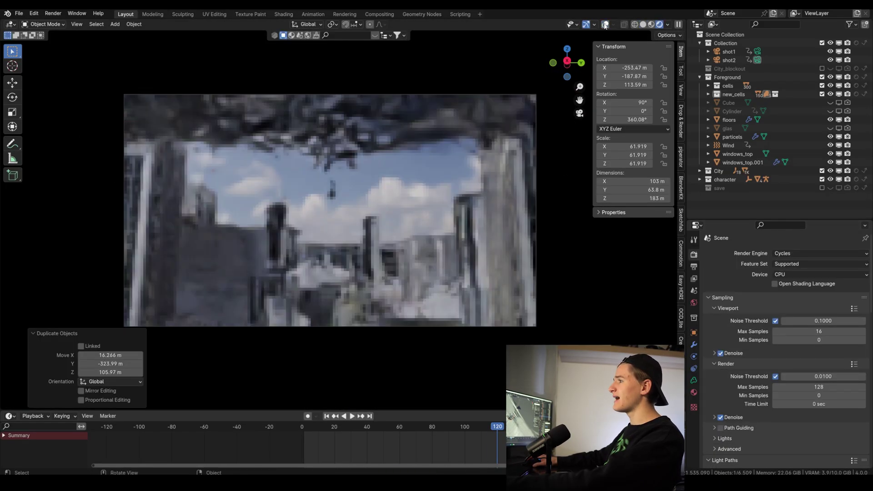
# Try a volume density of 0.01 on the lower-right cloud's material and settle on 0.1.
pyautogui.click(428, 300)
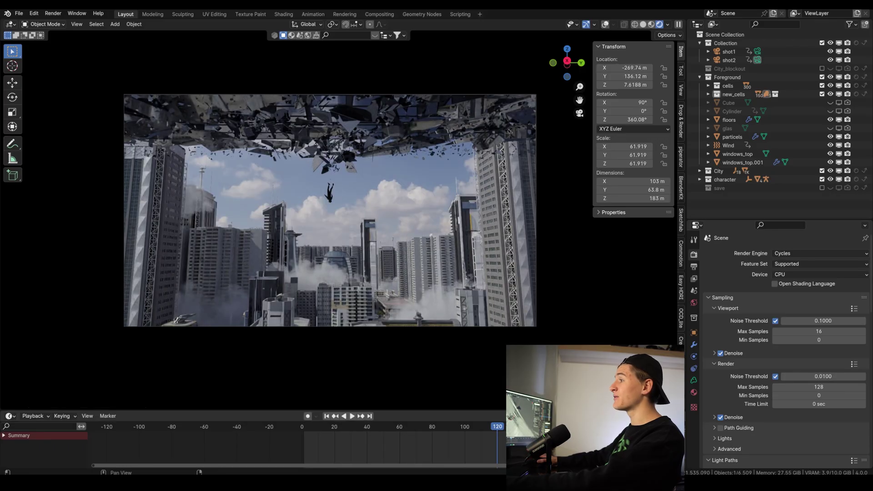
pyautogui.click(694, 392)
pyautogui.click(713, 341)
pyautogui.click(813, 390)
pyautogui.write('0.01')
pyautogui.press('Return')
pyautogui.click(813, 390)
pyautogui.write('0.1')
pyautogui.press('Return')
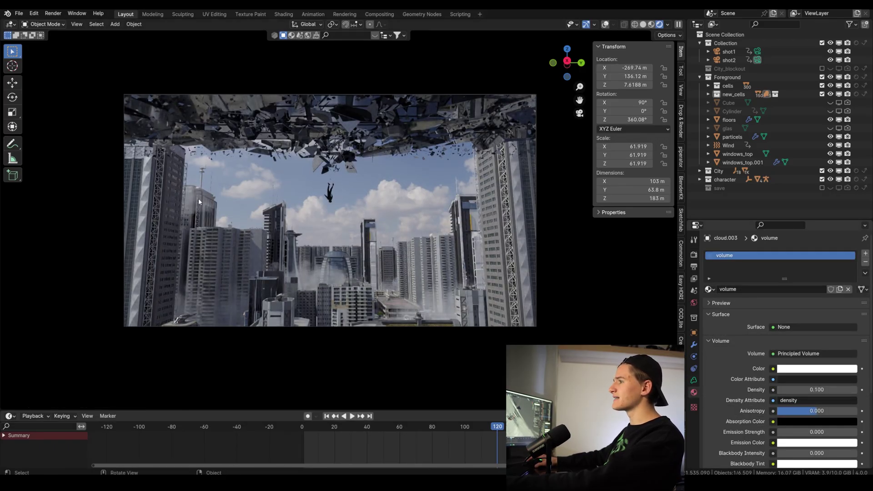
# Return to solid shading and append the clouds collection from assets.blend.
pyautogui.press('z')
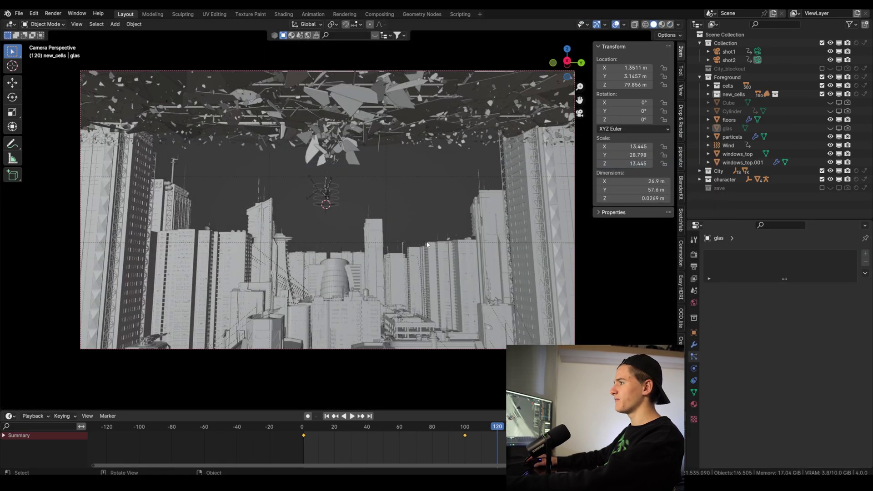
pyautogui.moveTo(427, 244); pyautogui.dragTo(383, 278, button='middle')
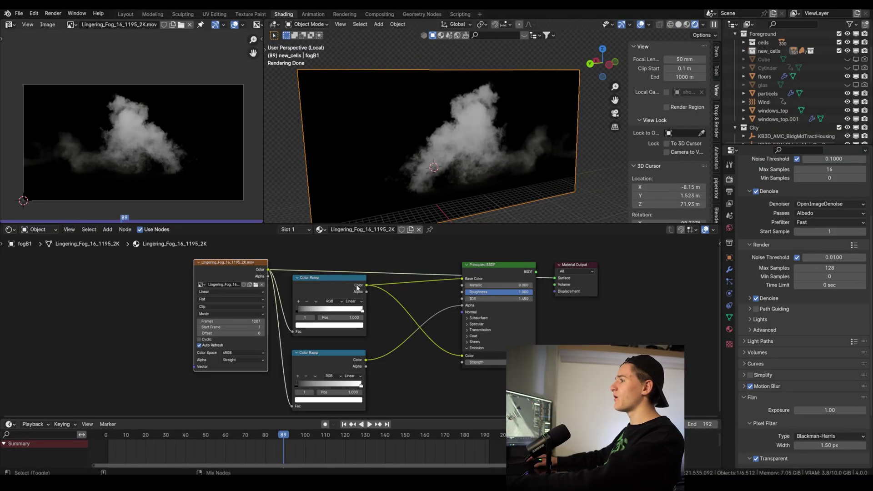
# Preview the fog material's first Color Ramp and its Principled BSDF, and rewire the second Color Ramp's color to Alpha.
pyautogui.click(358, 288)
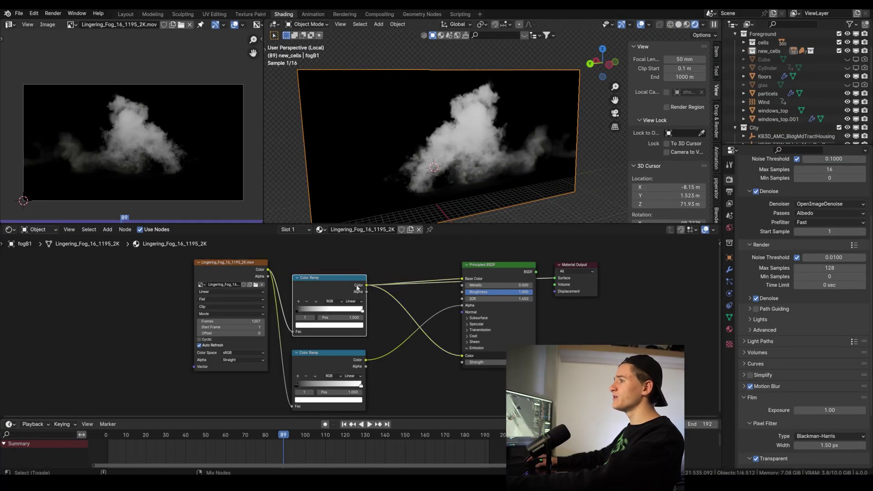
pyautogui.keyDown('ctrl'); pyautogui.keyDown('shift'); pyautogui.click(496, 266); pyautogui.keyUp('shift'); pyautogui.keyUp('ctrl')
pyautogui.moveTo(463, 307); pyautogui.dragTo(445, 307)
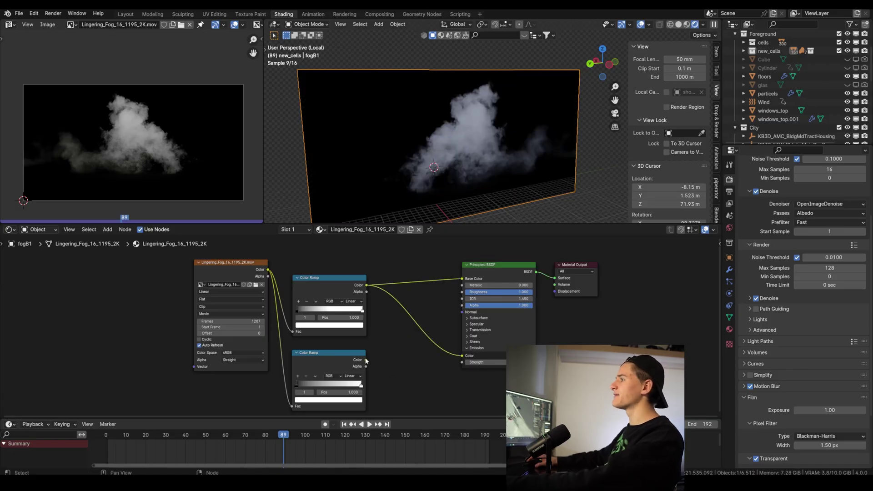
pyautogui.moveTo(365, 360); pyautogui.dragTo(464, 308)
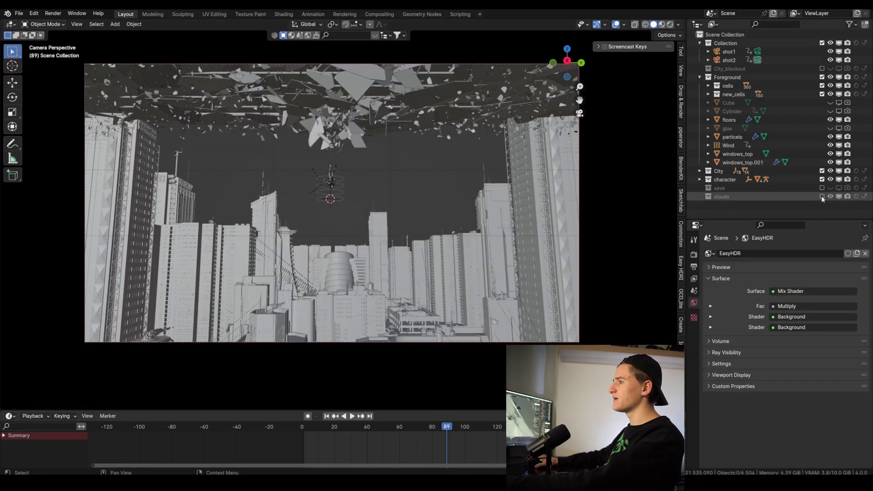
# Enable the clouds collection and light the scene with the kloppenheim_06_puresky HDRI, viewed through the camera.
pyautogui.click(822, 196)
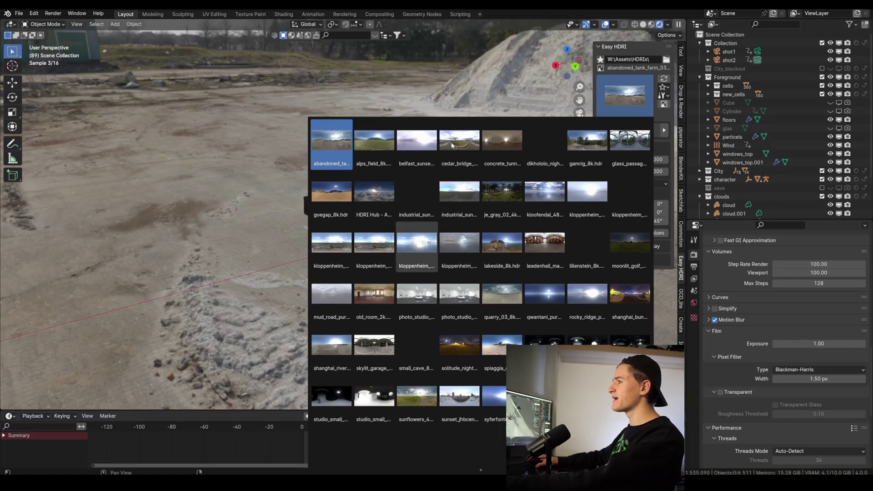
pyautogui.click(417, 243)
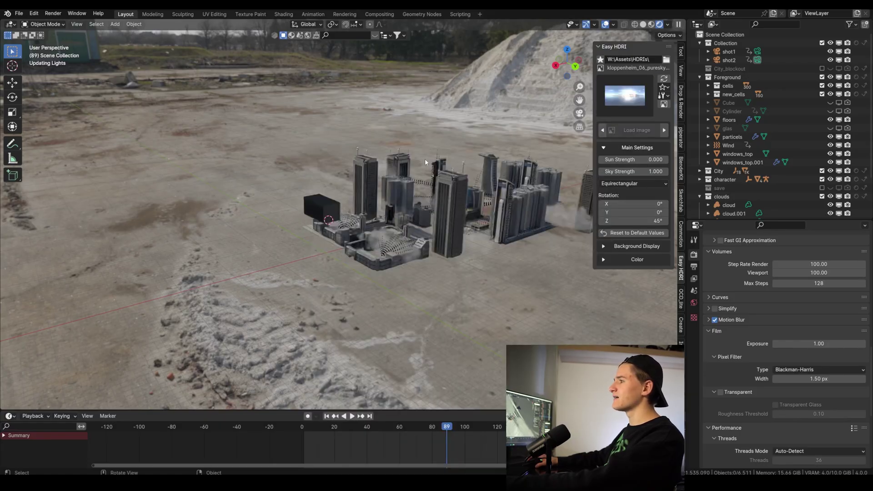
pyautogui.moveTo(419, 159); pyautogui.dragTo(401, 147, button='middle')
pyautogui.click(580, 112)
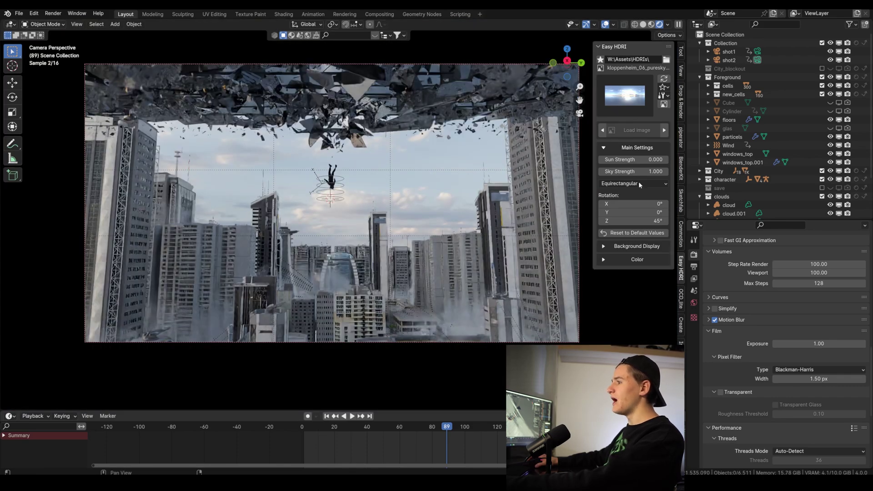
# Tint the HDRI orange with hue 0.049 and both saturation and value at 1.
pyautogui.click(616, 258)
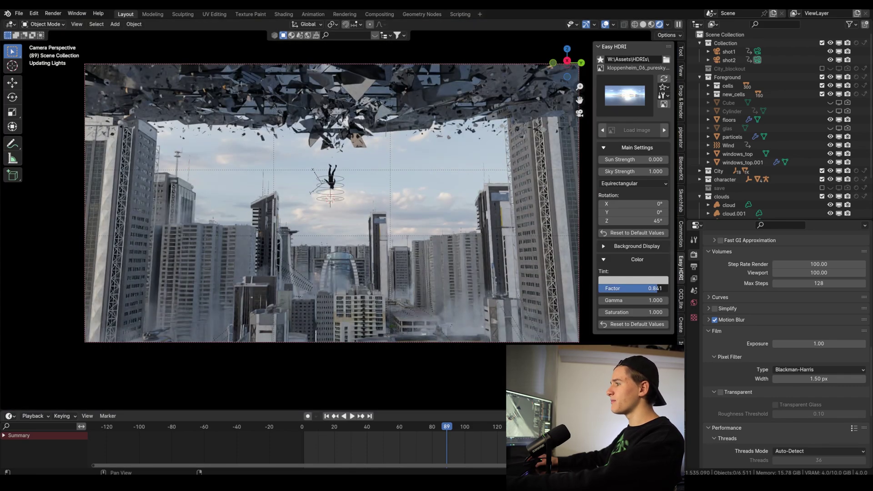
pyautogui.click(648, 280)
pyautogui.moveTo(646, 190); pyautogui.dragTo(686, 144)
pyautogui.moveTo(617, 208); pyautogui.dragTo(619, 214)
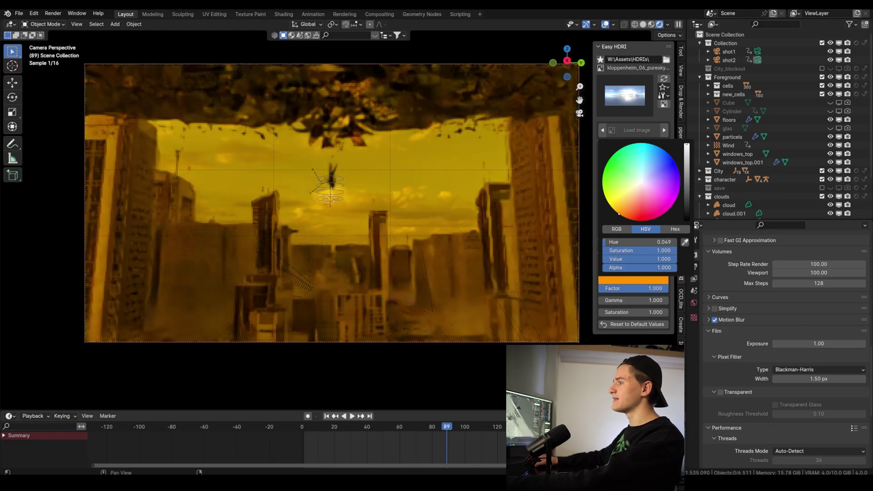
# Try an HDRI tint factor of 0.1 and settle on 0.5.
pyautogui.doubleClick(628, 289)
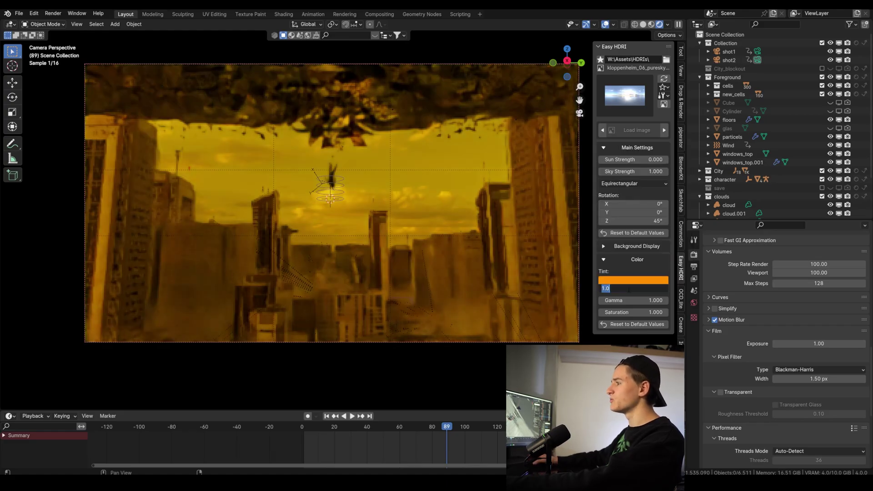
pyautogui.write('0.1')
pyautogui.press('Return')
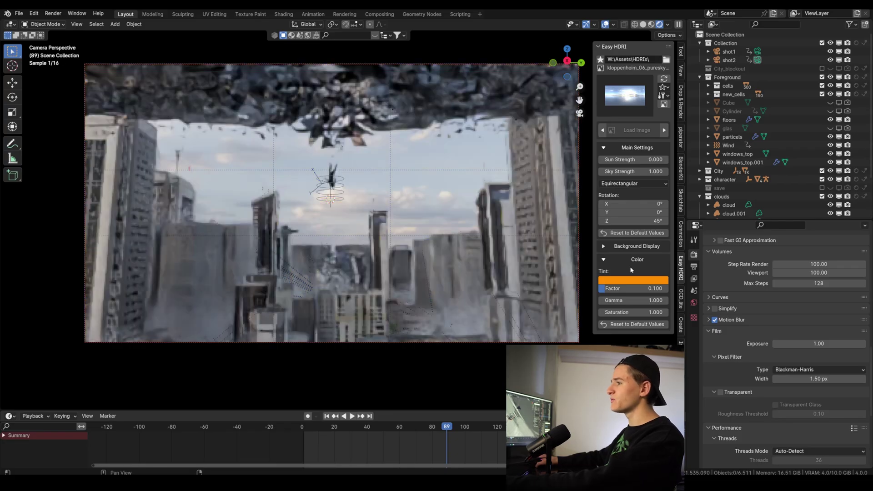
pyautogui.doubleClick(632, 289)
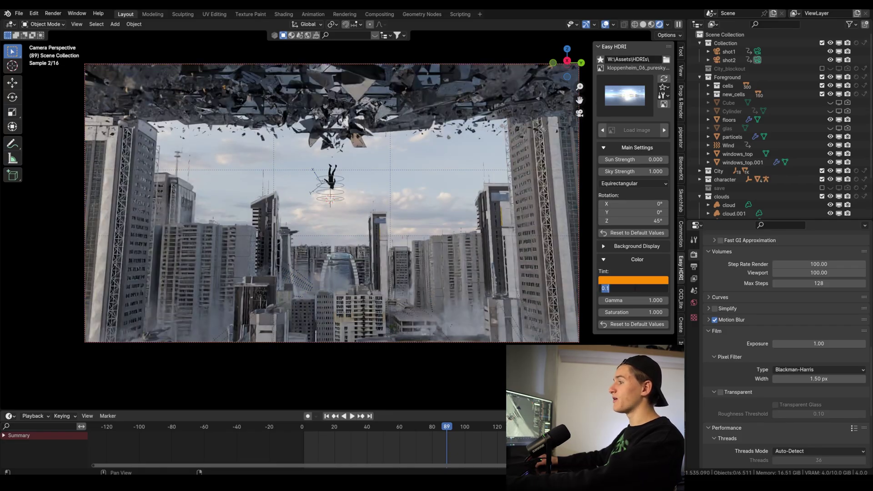
pyautogui.write('0.5')
pyautogui.press('Return')
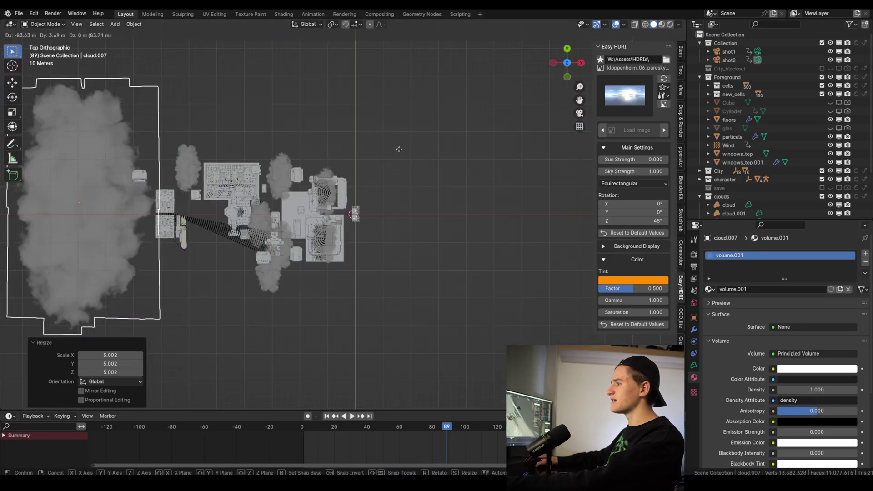
# Enlarge the cloud behind the city until it spans the skyline in the camera view, and adjust its placement.
pyautogui.click(399, 149)
pyautogui.press('KP_0')
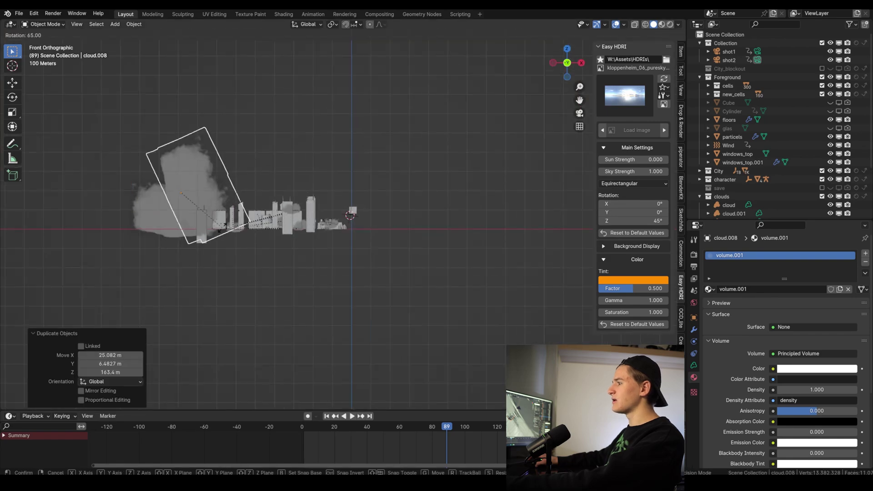
pyautogui.click(220, 229)
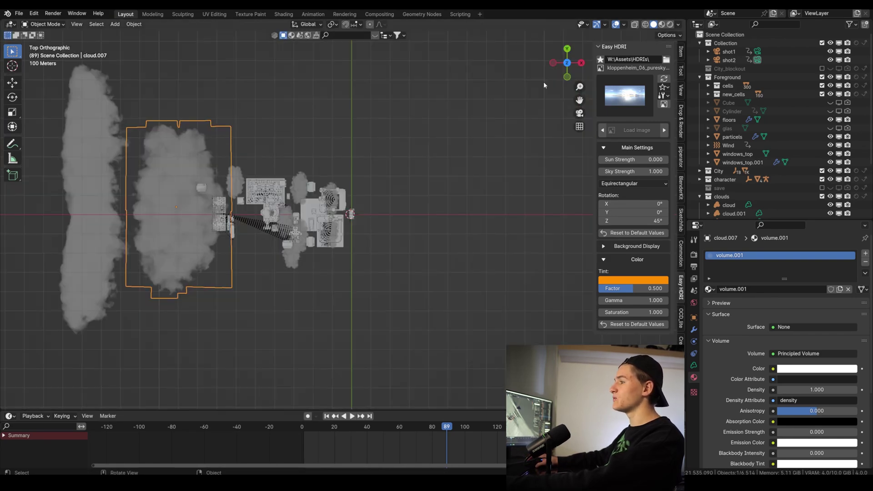
pyautogui.keyDown('shift'); pyautogui.moveTo(209, 192); pyautogui.dragTo(280, 192, button='middle'); pyautogui.keyUp('shift')
# Duplicate the large background cloud twice and place the copies farther behind the city.
pyautogui.hotkey('shift', 'd')
pyautogui.click(136, 137)
pyautogui.hotkey('shift', 'd')
pyautogui.click(120, 142)
# Rotate the newest background cloud in an axis-aligned view and reposition it in the sky through the camera.
pyautogui.click(567, 63)
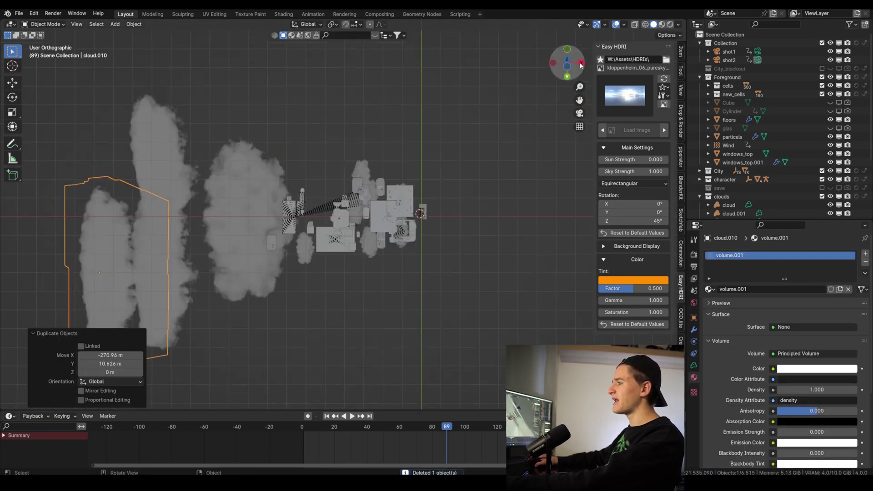
pyautogui.click(582, 63)
pyautogui.press('r')
pyautogui.click(312, 181)
pyautogui.click(580, 115)
pyautogui.press('g')
pyautogui.click(490, 156)
# Add further copies of the background cloud and spread them across the sky behind the city.
pyautogui.hotkey('shift', 'd')
pyautogui.press('g')
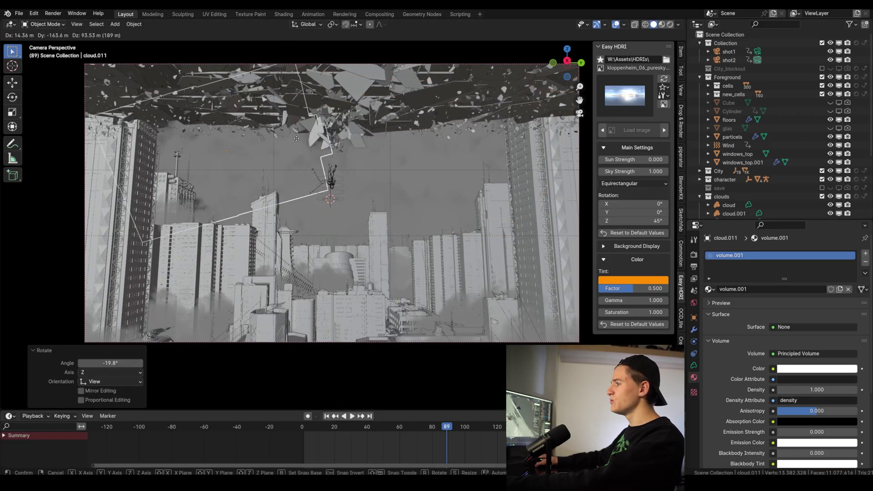
pyautogui.click(319, 159)
pyautogui.hotkey('shift', 'd')
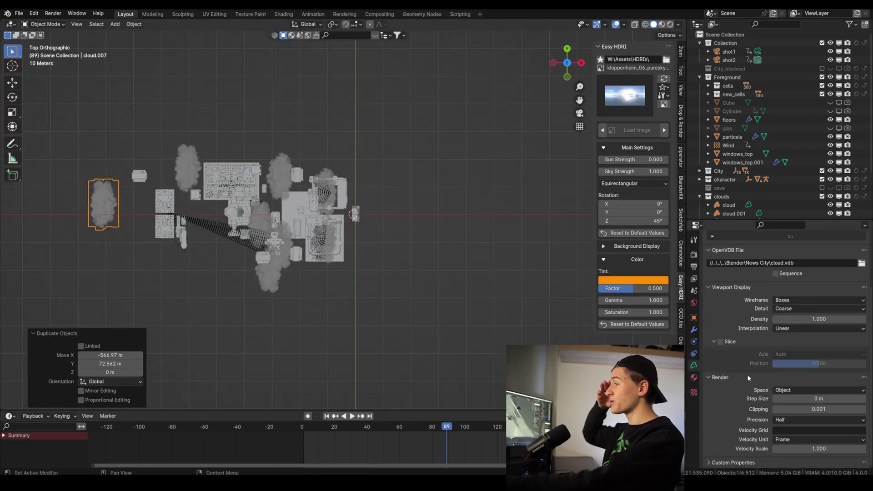
pyautogui.scroll(4, 748, 377)
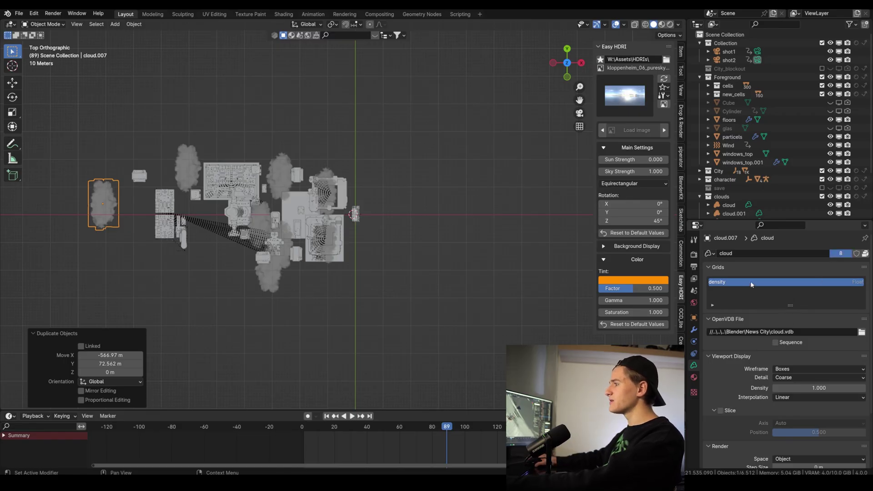
# Set the density of the far background cloud's volume.001 material to 1.
pyautogui.click(694, 377)
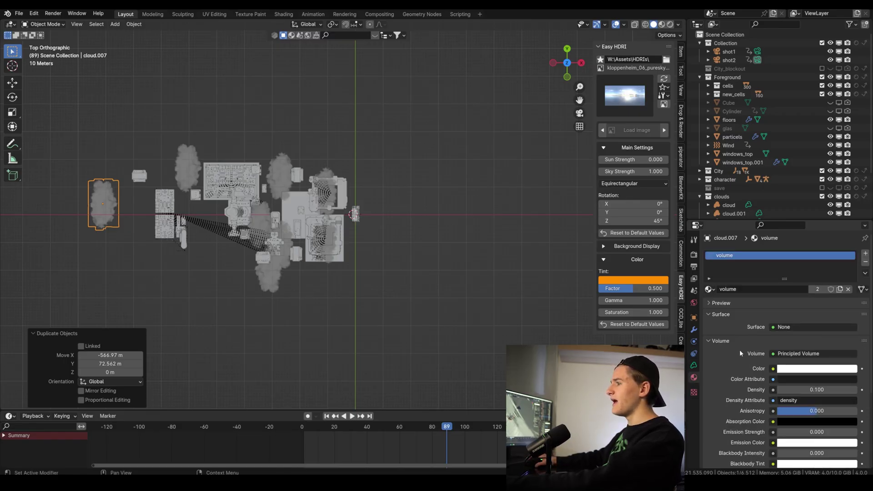
pyautogui.click(814, 389)
pyautogui.write('1')
pyautogui.press('Return')
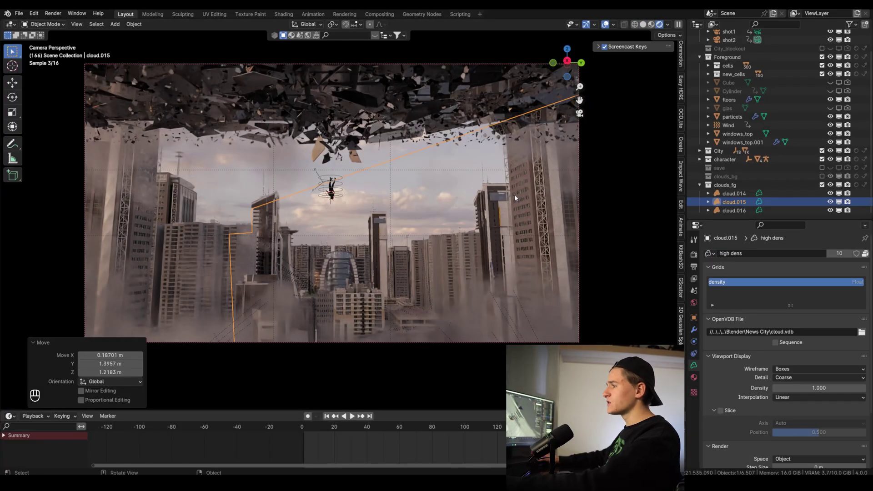
# Reposition cloud.015 from the clouds_fg collection within the camera view.
pyautogui.press('g')
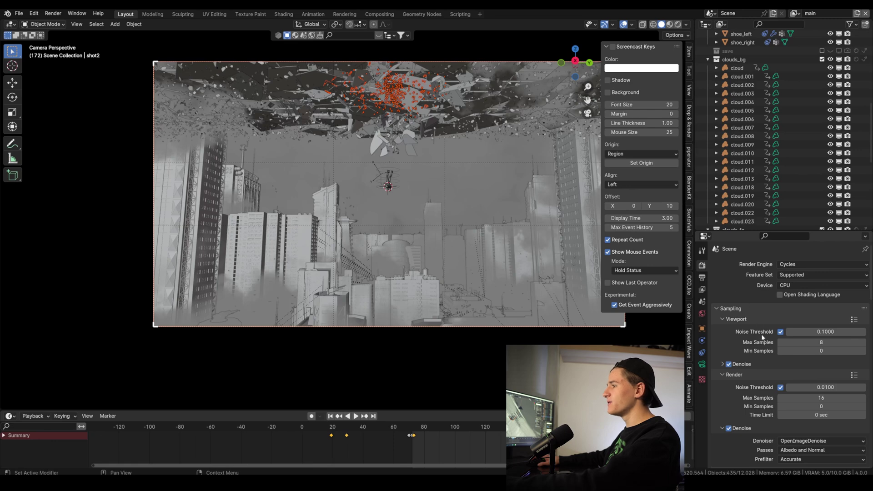
# Set the scene's volume render step rate to 100 and max steps to 128.
pyautogui.scroll(-2, 761, 334)
pyautogui.scroll(-12, 764, 348)
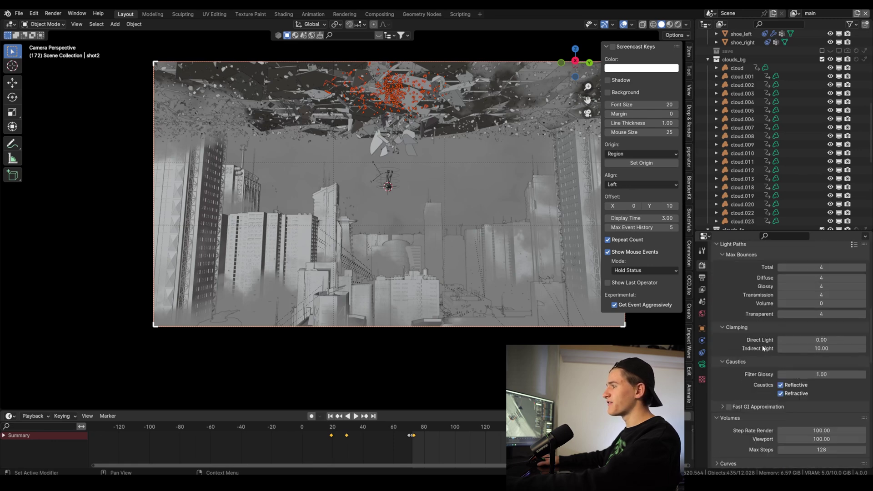
pyautogui.click(803, 326)
pyautogui.write('10')
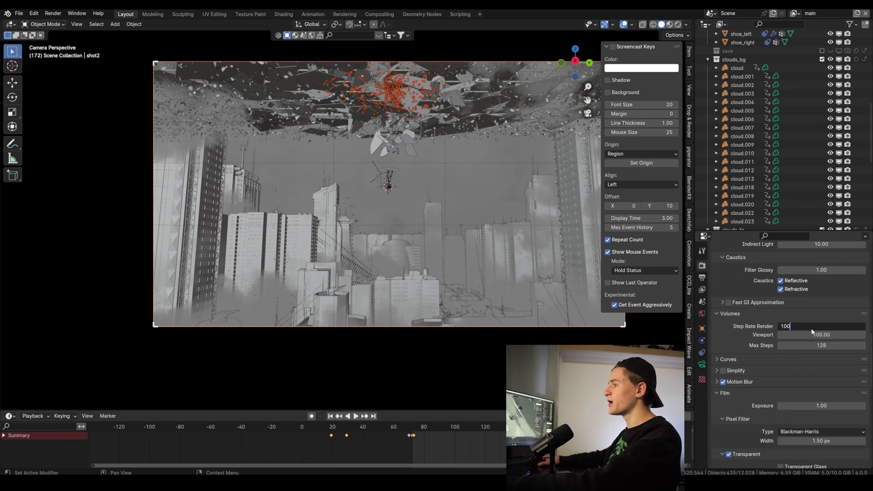
pyautogui.click(820, 345)
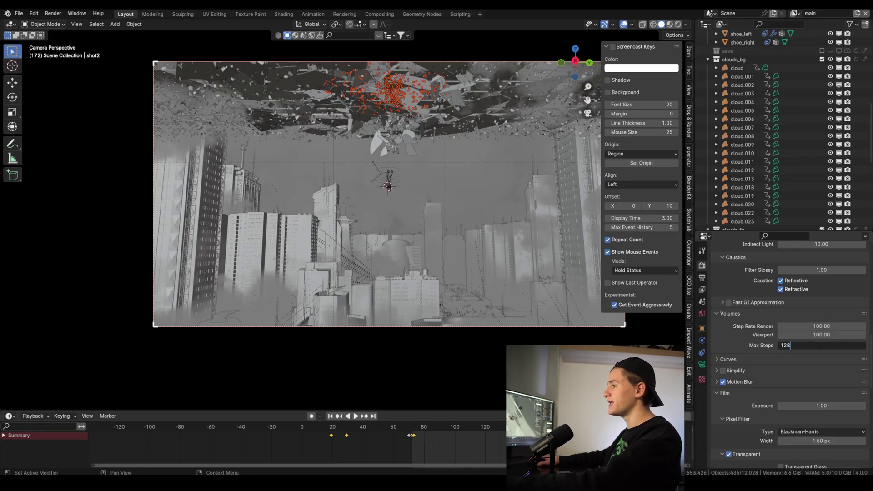
pyautogui.press('Return')
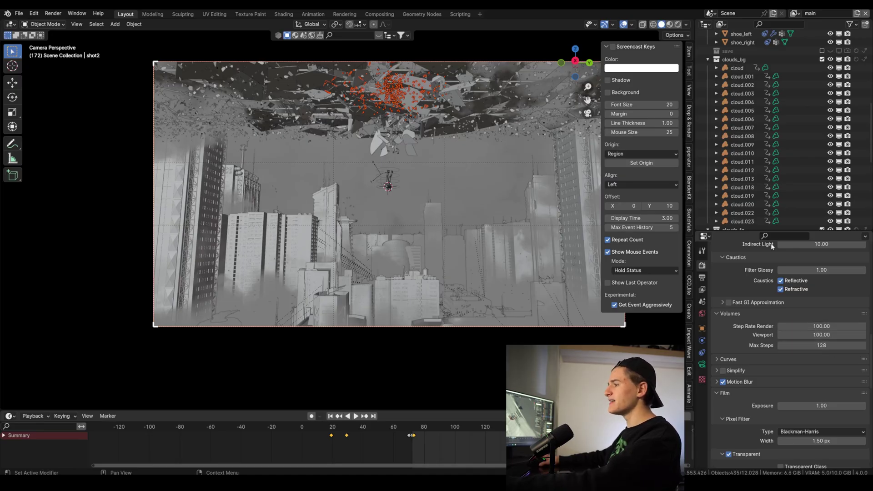
# Select all objects in the clouds_bg collection.
pyautogui.rightClick(733, 61)
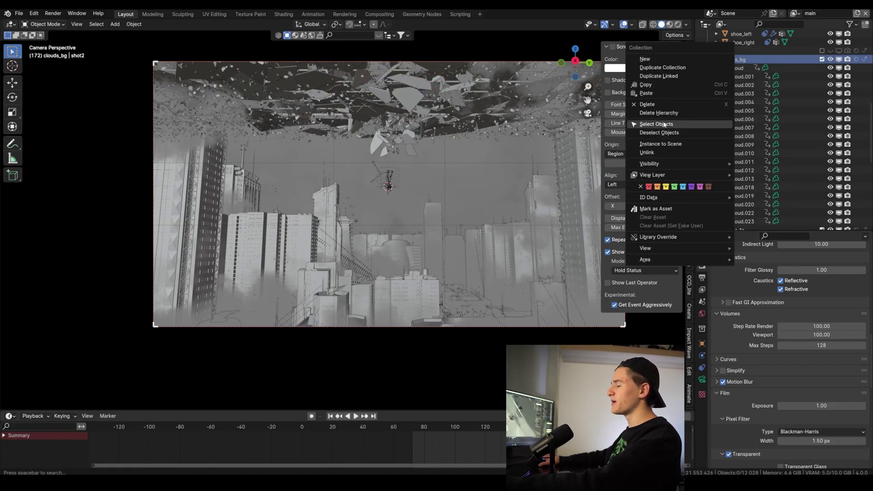
pyautogui.press('Return')
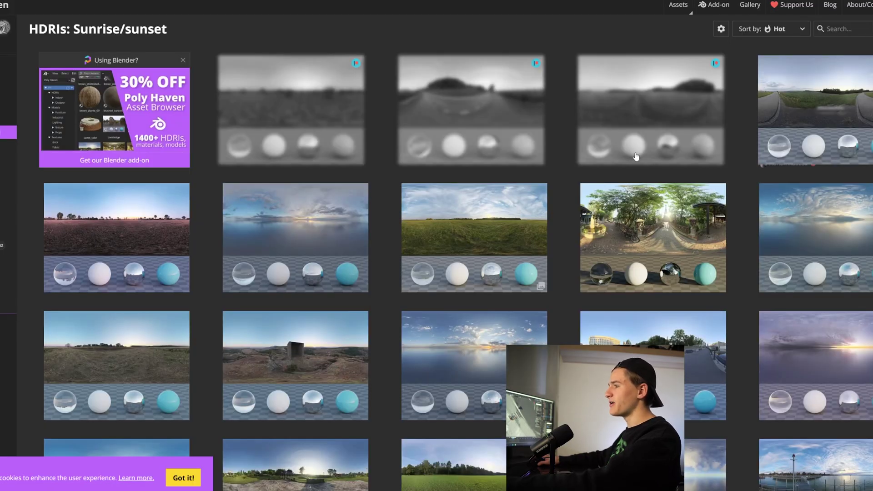
# Browse the sunrise/sunset HDRIs on Poly Haven, load the syferfontein 4k sky HDRI in Blender and set its Z rotation to 55°.
pyautogui.scroll(-8, 477, 299)
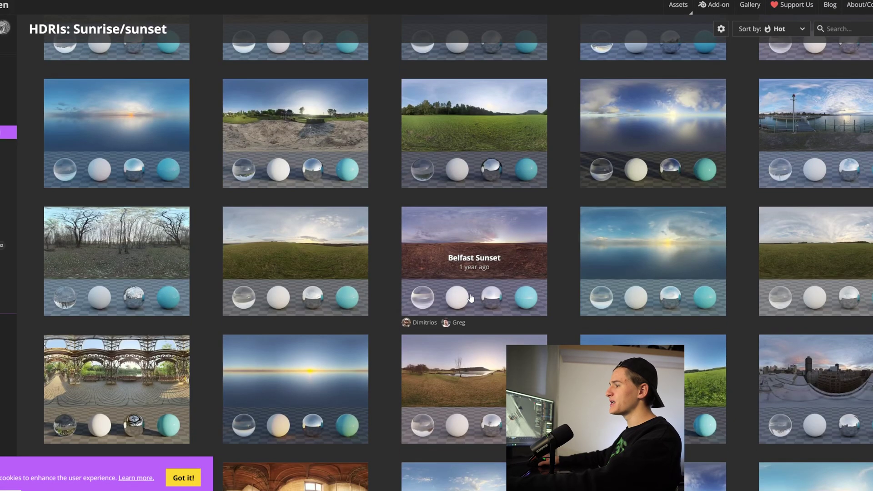
pyautogui.click(291, 340)
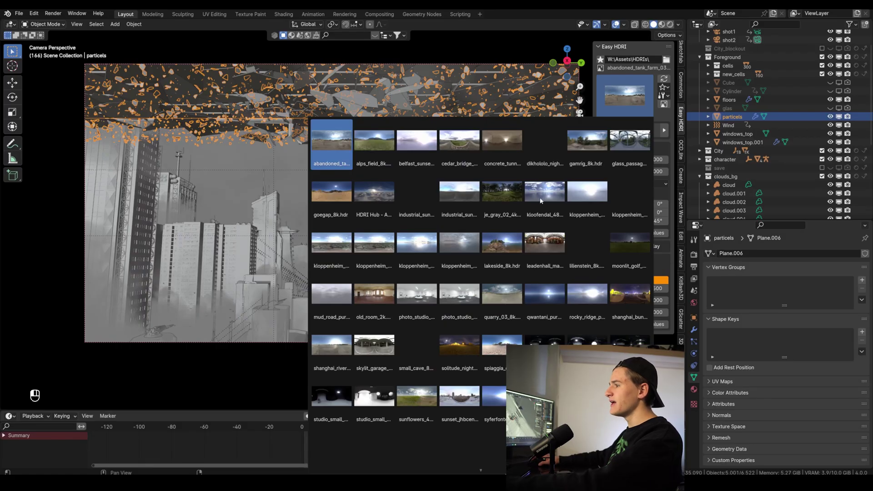
pyautogui.click(495, 395)
pyautogui.click(646, 221)
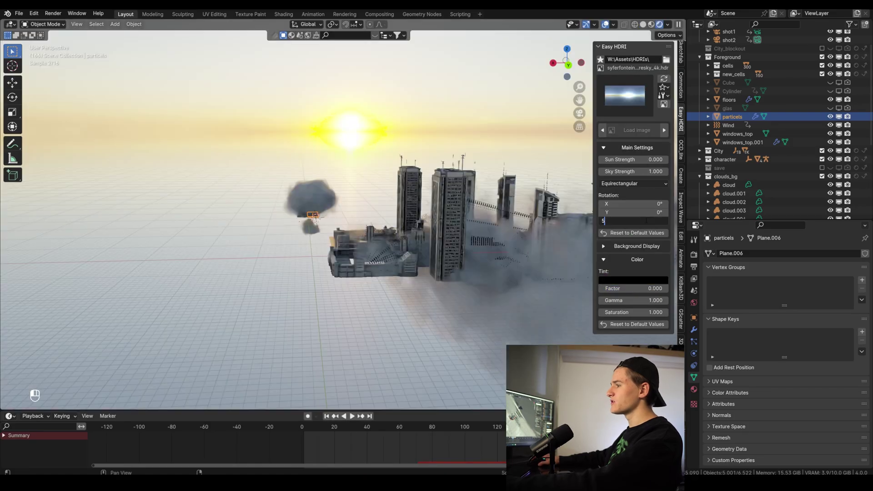
pyautogui.write('55')
pyautogui.press('Return')
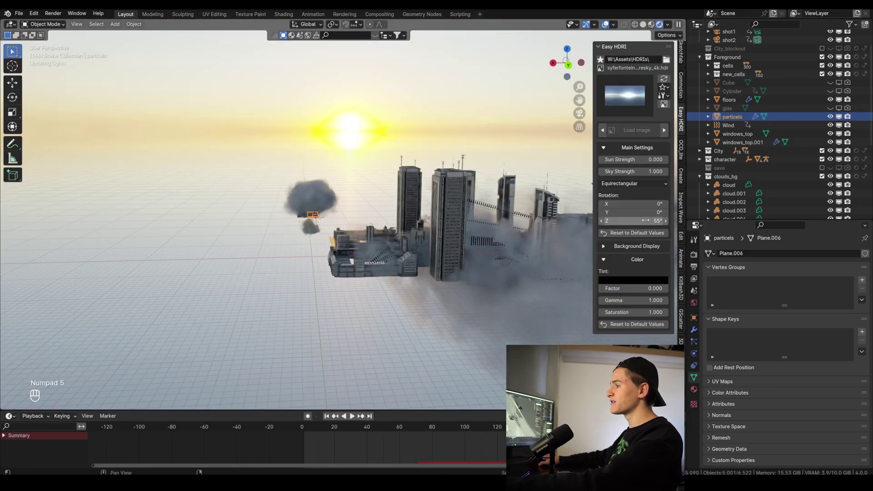
# From the camera view, set the HDRI's saturation to 0.9, sky strength to 0.8 and sun strength to 0.001.
pyautogui.click(579, 113)
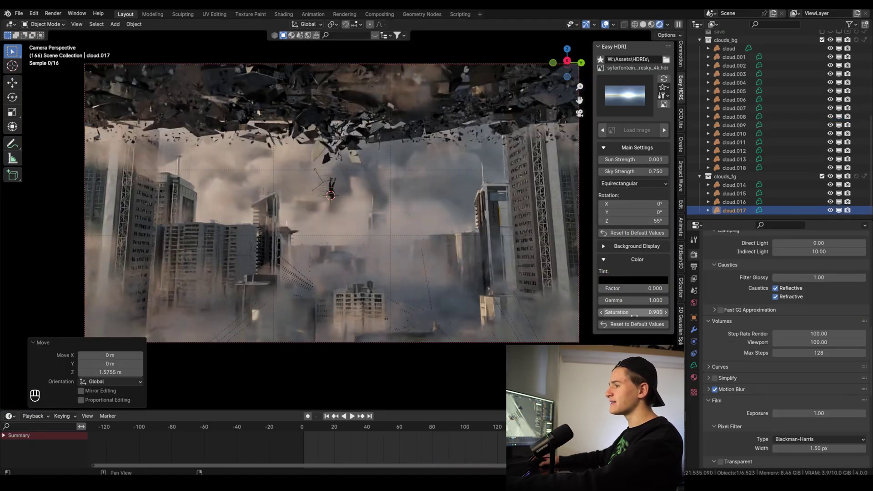
pyautogui.moveTo(646, 312); pyautogui.dragTo(634, 316)
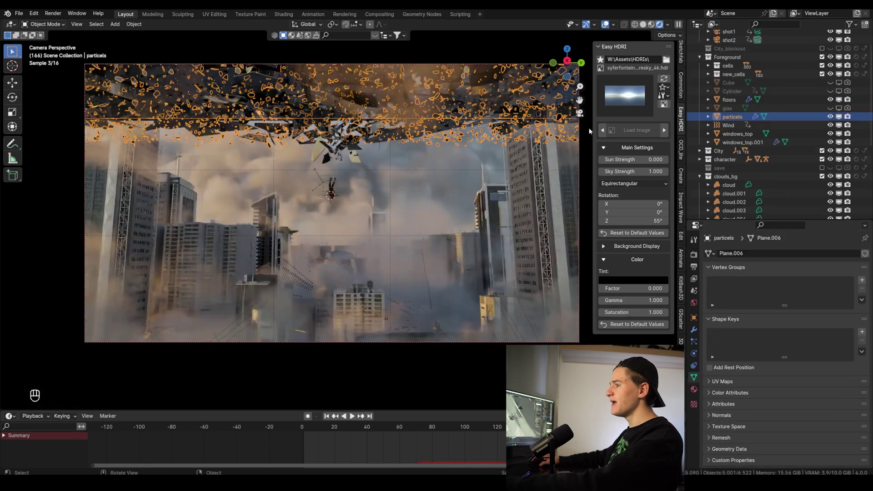
pyautogui.doubleClick(633, 172)
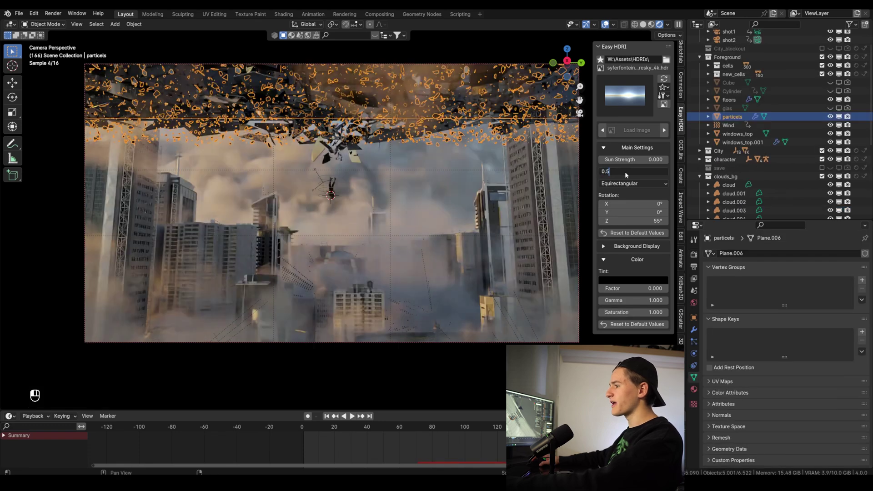
pyautogui.press('Return')
pyautogui.click(629, 158)
pyautogui.write('0.')
pyautogui.press('Return')
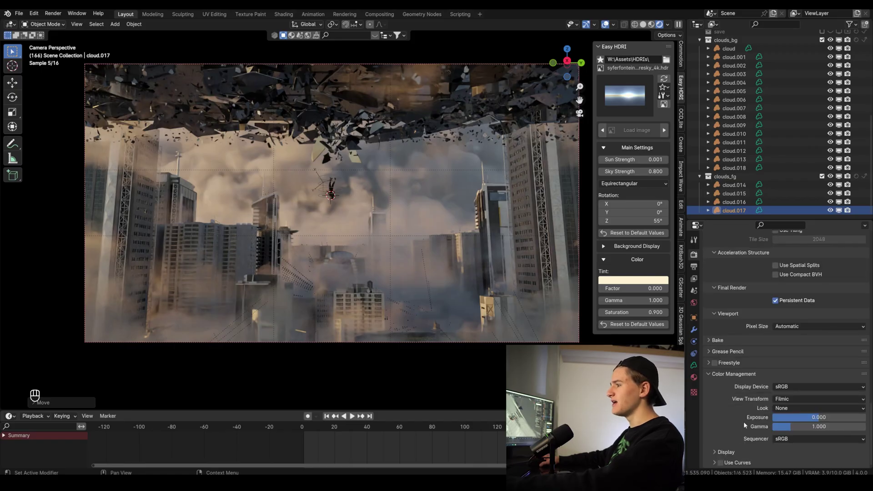
# Save the project and set color management to the AgX view transform, Medium High Contrast look and exposure 0.
pyautogui.hotkey('ctrl', 's')
pyautogui.click(800, 399)
pyautogui.click(786, 419)
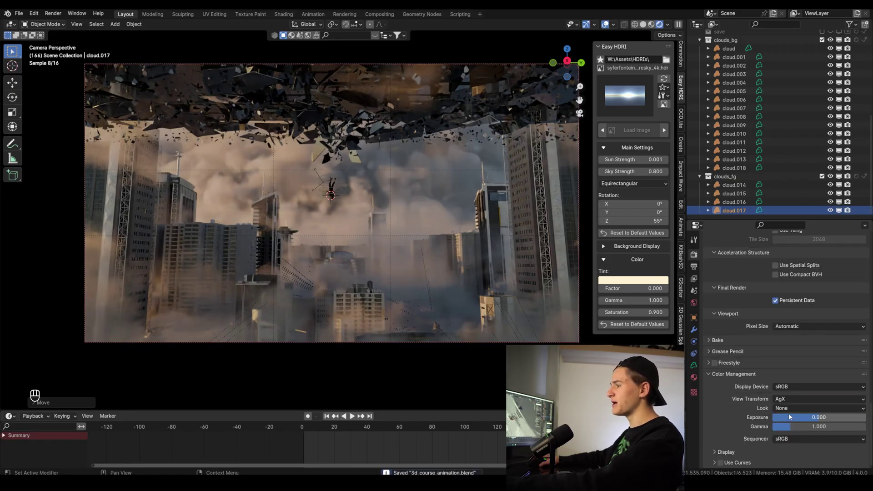
pyautogui.click(794, 408)
pyautogui.click(792, 361)
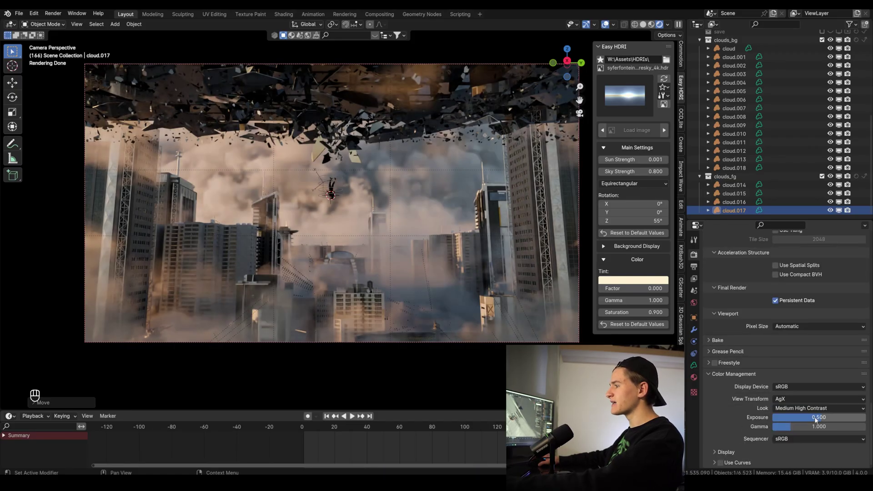
pyautogui.doubleClick(819, 417)
pyautogui.press('Return')
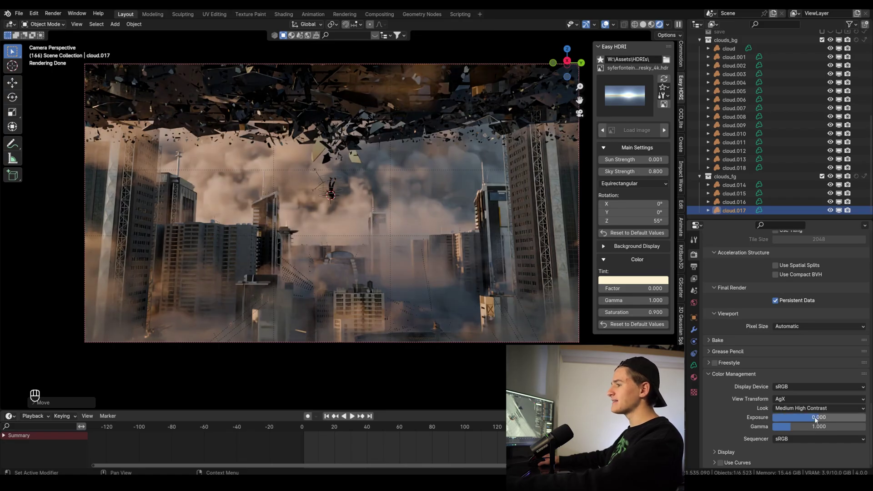
# Add a mesh plane to the scene and isolate it in local view in the Shading workspace.
pyautogui.hotkey('shift', 'a')
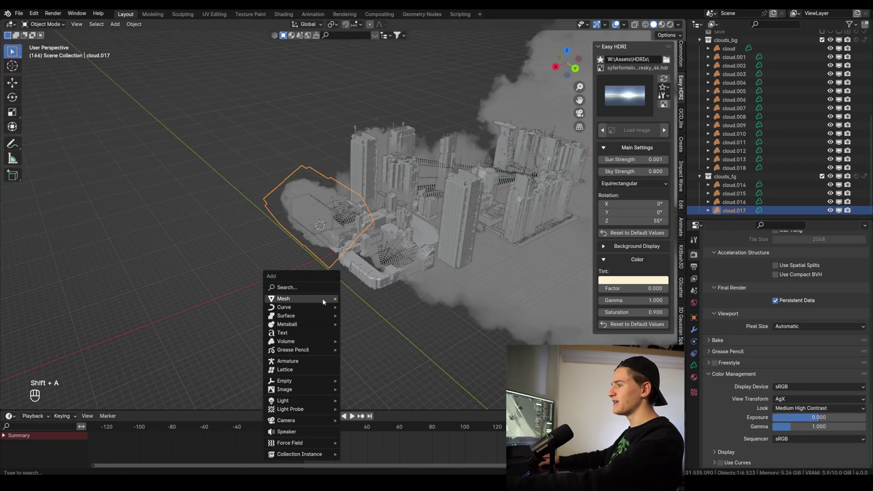
pyautogui.moveTo(323, 299)
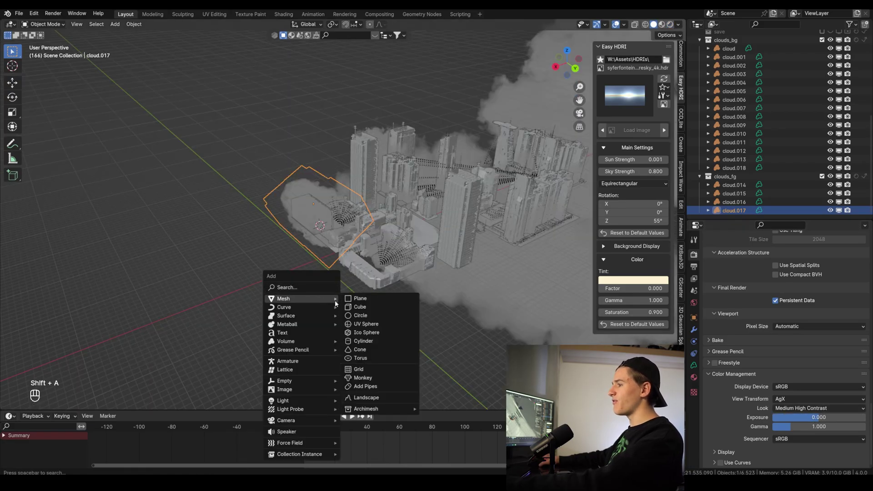
pyautogui.click(360, 299)
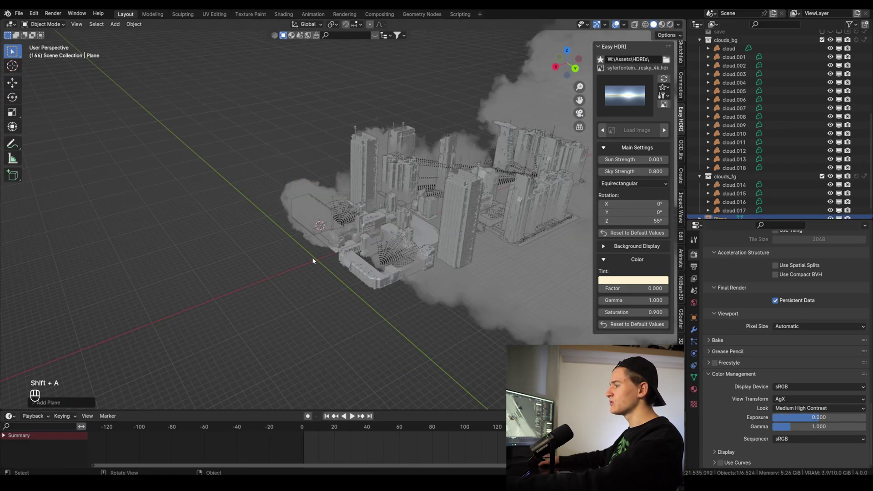
pyautogui.press('KP_Divide')
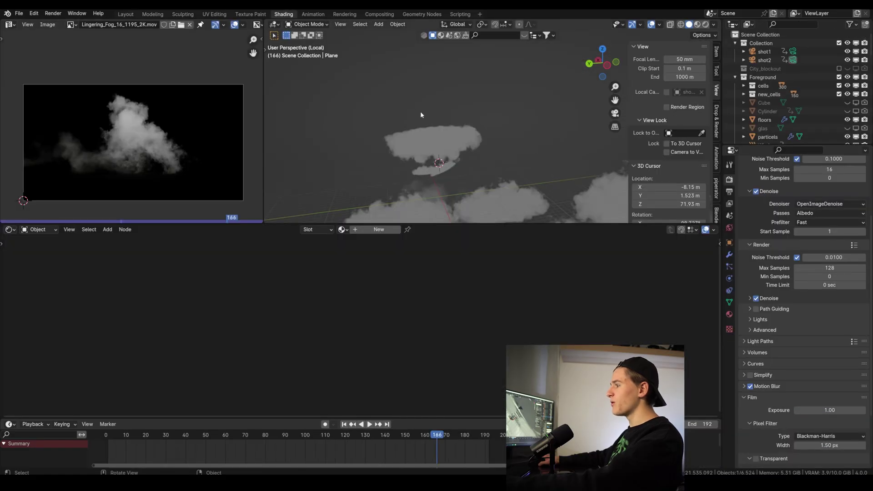
pyautogui.press('KP_Divide')
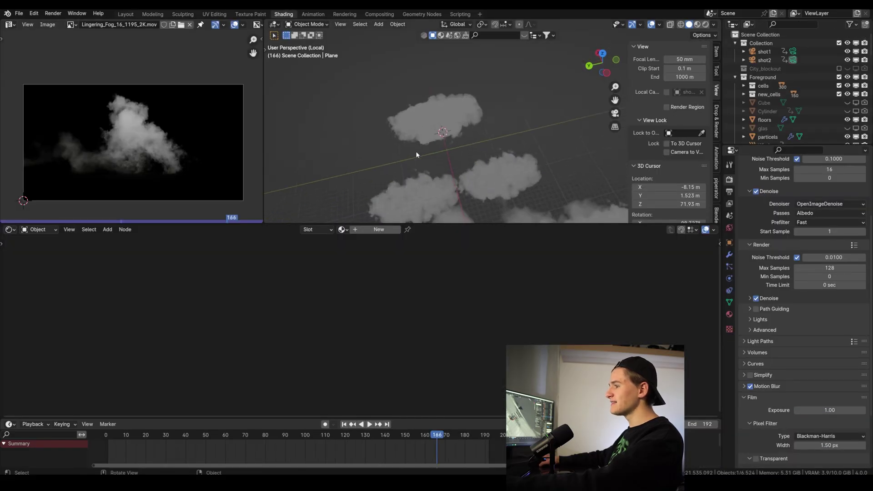
pyautogui.press('KP_0')
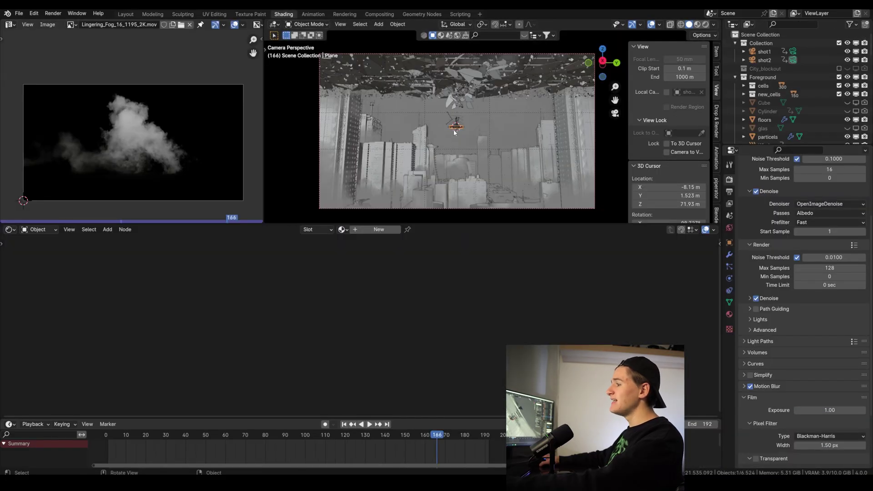
pyautogui.press('KP_Divide')
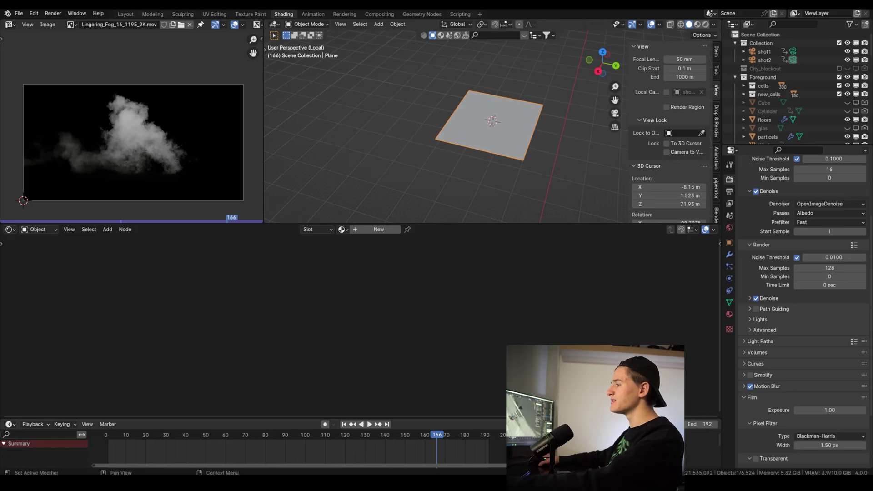
# Create a new material on the plane and replace its Principled BSDF with a Transparent BSDF node.
pyautogui.click(379, 229)
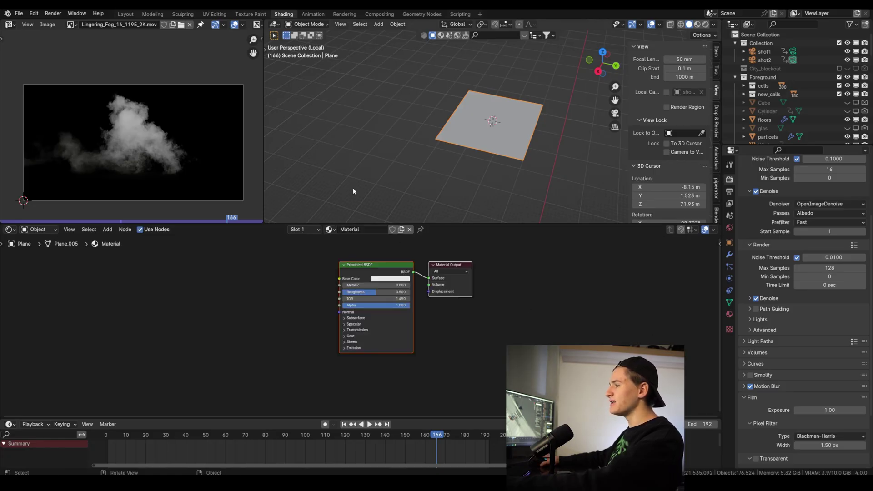
pyautogui.press('x')
pyautogui.hotkey('shift', 'a')
pyautogui.write('transp')
pyautogui.press('Return')
pyautogui.click(344, 262)
# Add an Emission node and combine it with the Transparent BSDF through a Mix Shader feeding the material output.
pyautogui.hotkey('shift', 'a')
pyautogui.write('emi')
pyautogui.press('Return')
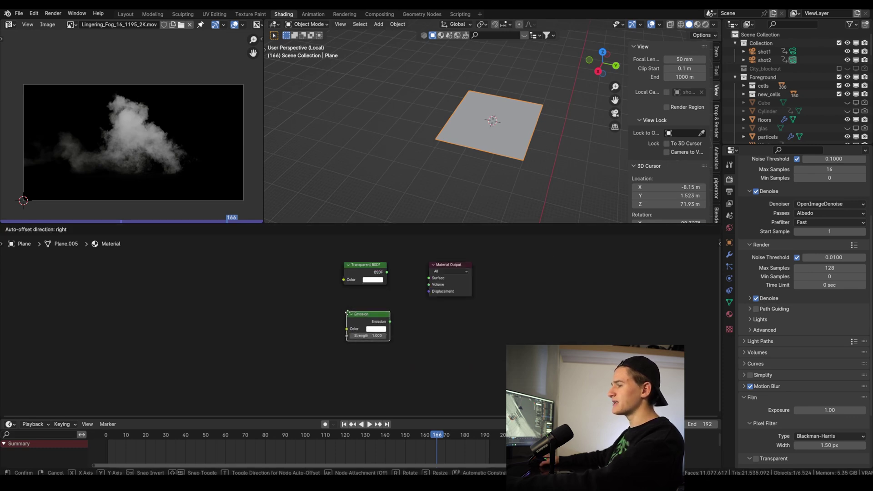
pyautogui.click(343, 297)
pyautogui.keyDown('ctrl'); pyautogui.keyDown('shift'); pyautogui.moveTo(355, 298); pyautogui.dragTo(364, 278, button='right'); pyautogui.keyUp('shift'); pyautogui.keyUp('ctrl')
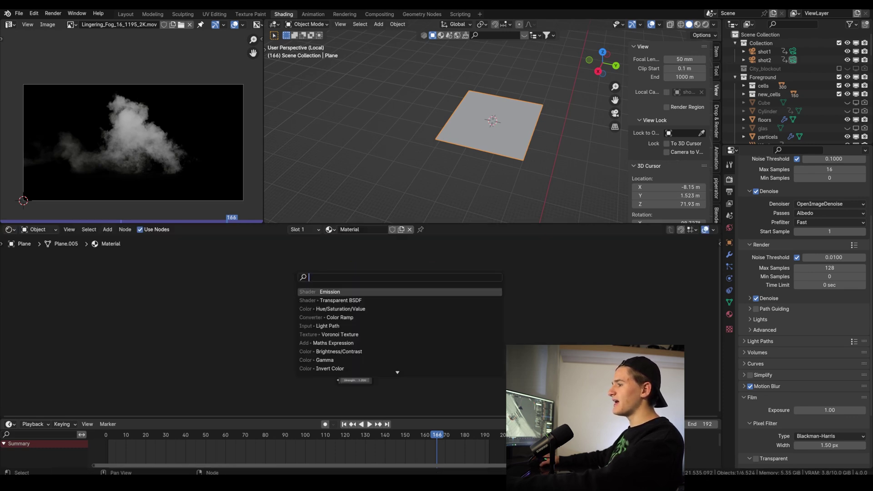
# Drive the Mix Shader factor with UV Map, Separate XYZ and Color Ramp nodes, using the X coordinate.
pyautogui.write('uvma')
pyautogui.press('Return')
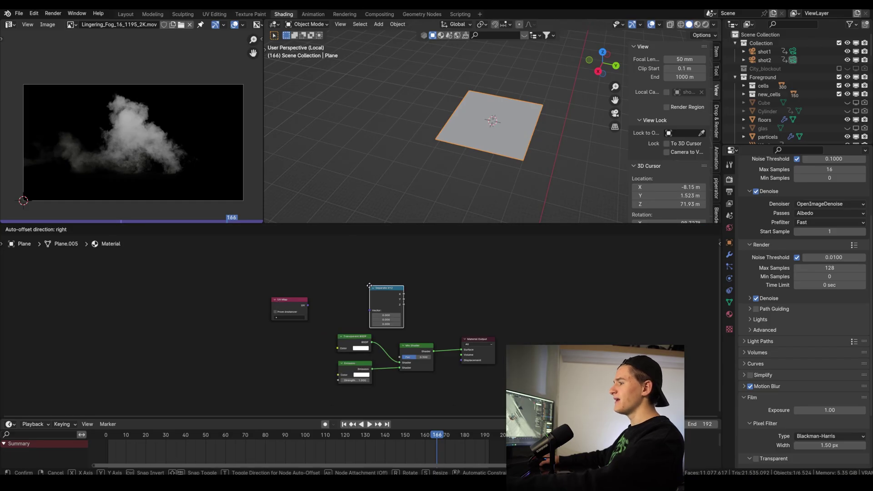
pyautogui.click(326, 284)
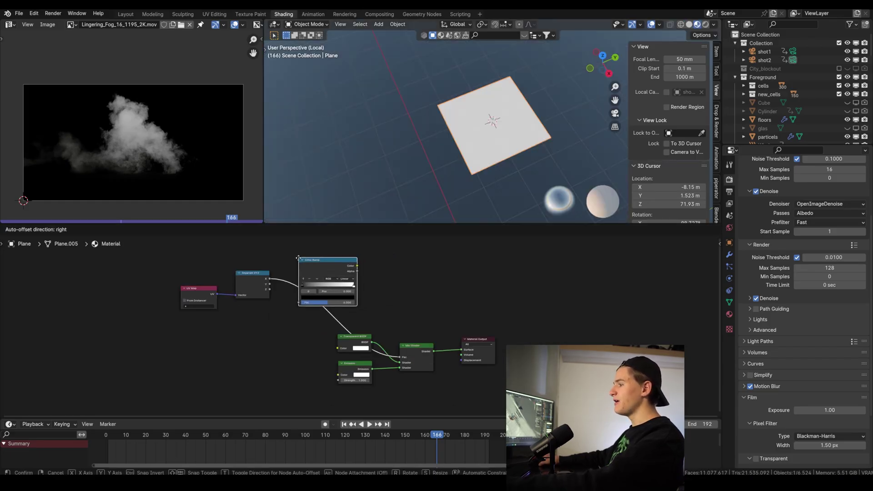
pyautogui.click(299, 260)
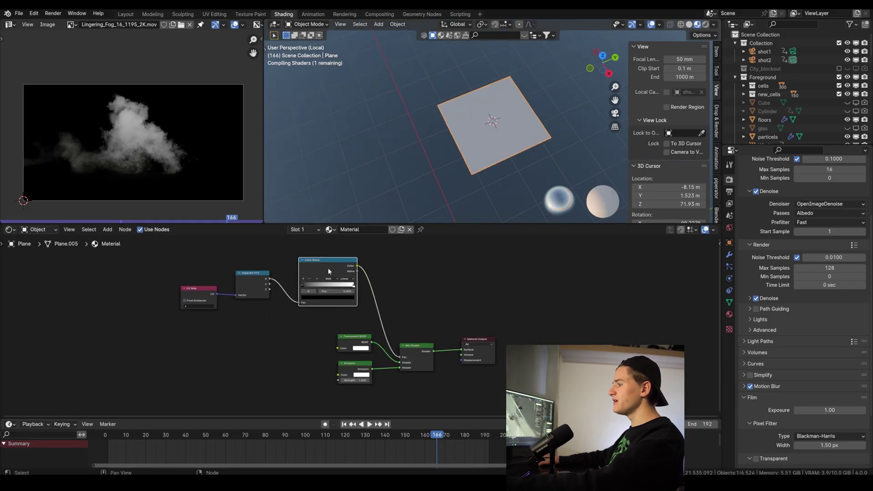
# Shift the color ramp's black stop toward the middle and set the interpolation to B-Spline for a soft fade across the plane.
pyautogui.moveTo(303, 285); pyautogui.dragTo(332, 284)
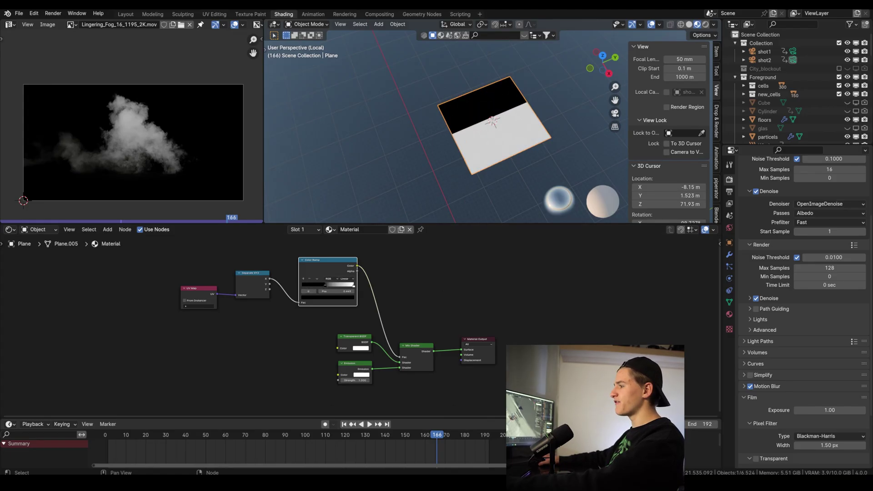
pyautogui.click(706, 24)
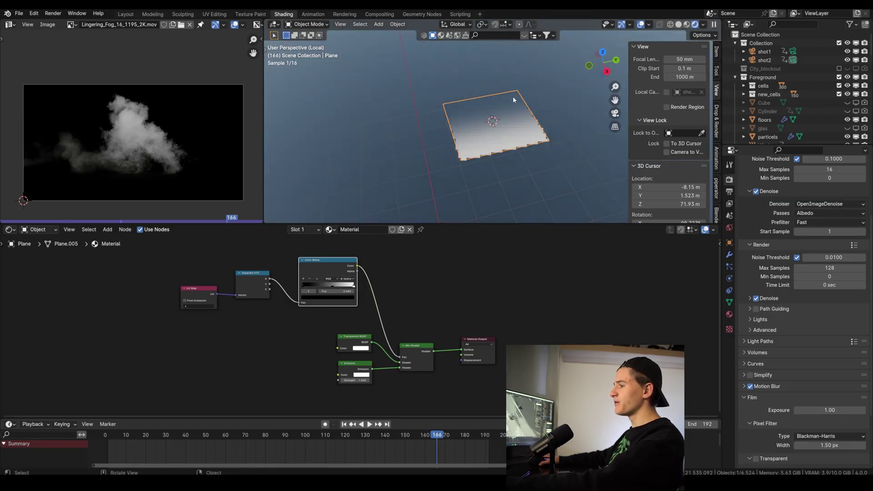
pyautogui.moveTo(511, 99); pyautogui.dragTo(575, 110, button='middle')
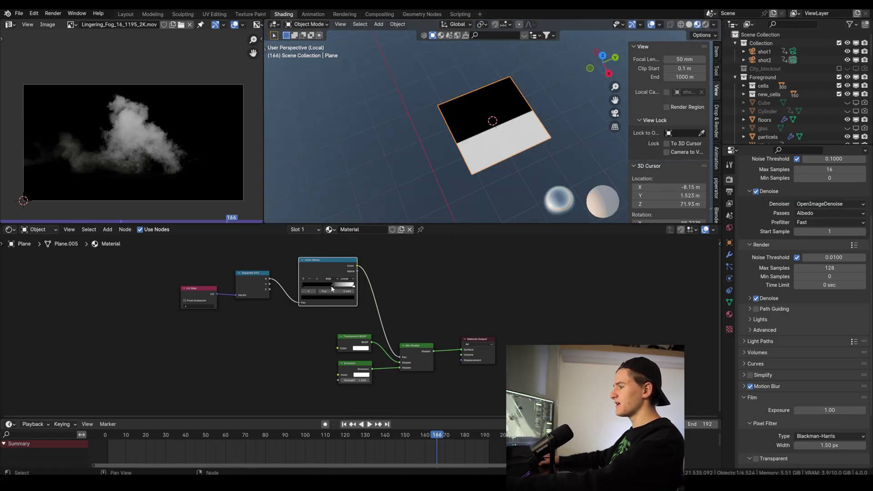
pyautogui.click(346, 279)
pyautogui.click(350, 305)
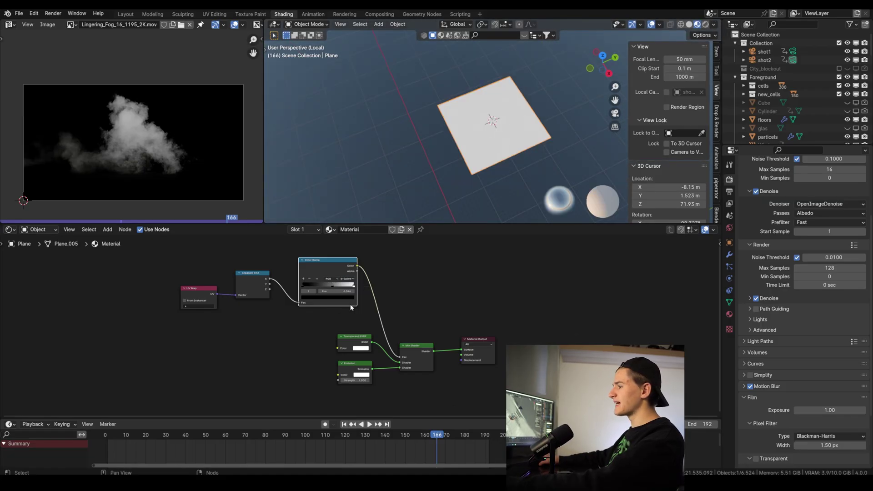
pyautogui.moveTo(333, 288); pyautogui.dragTo(328, 287)
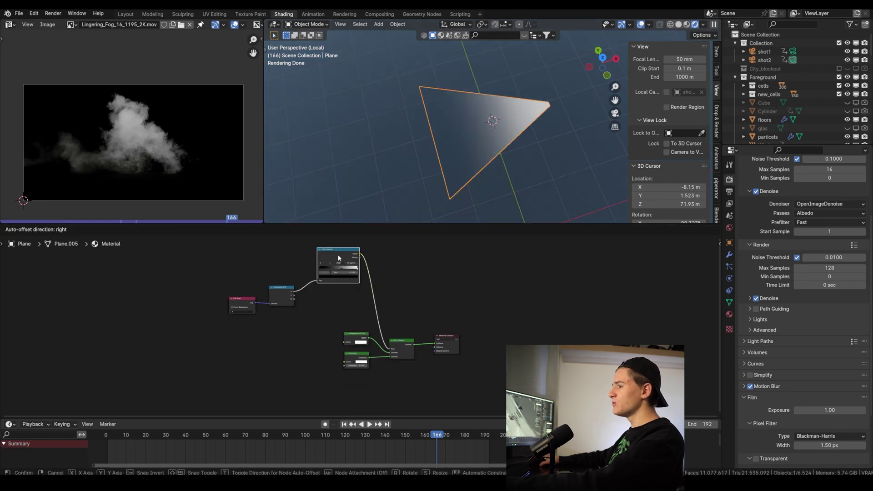
# Duplicate the color ramp, feed it the Separate XYZ node's Y output and link its color to the Mix Shader factor.
pyautogui.hotkey('shift', 'd')
pyautogui.scroll(1, 343, 314)
pyautogui.moveTo(325, 298); pyautogui.dragTo(363, 338)
pyautogui.moveTo(432, 296); pyautogui.dragTo(487, 325)
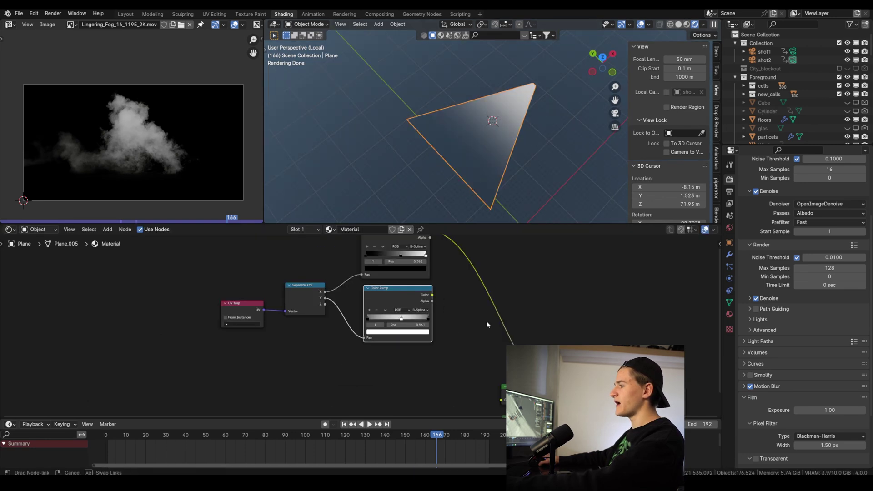
pyautogui.moveTo(487, 324); pyautogui.dragTo(501, 399)
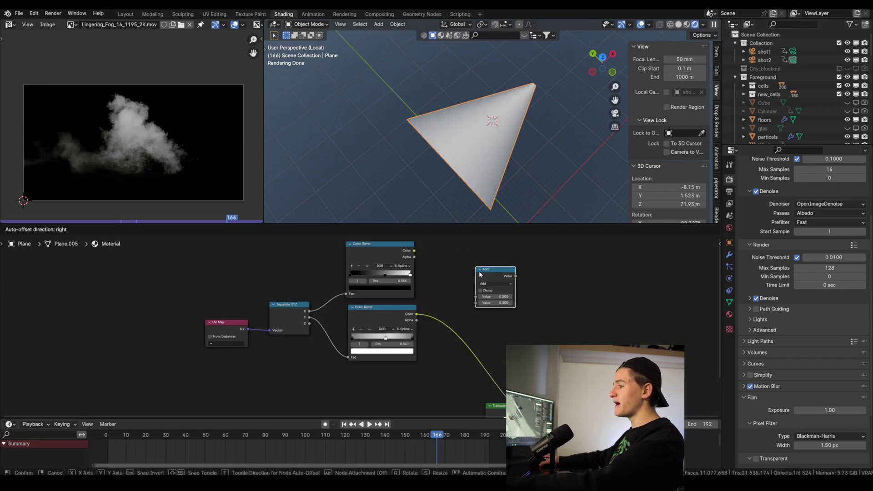
# Add a Math node set to Multiply and connect both color ramps' color outputs to its inputs.
pyautogui.click(479, 275)
pyautogui.click(496, 284)
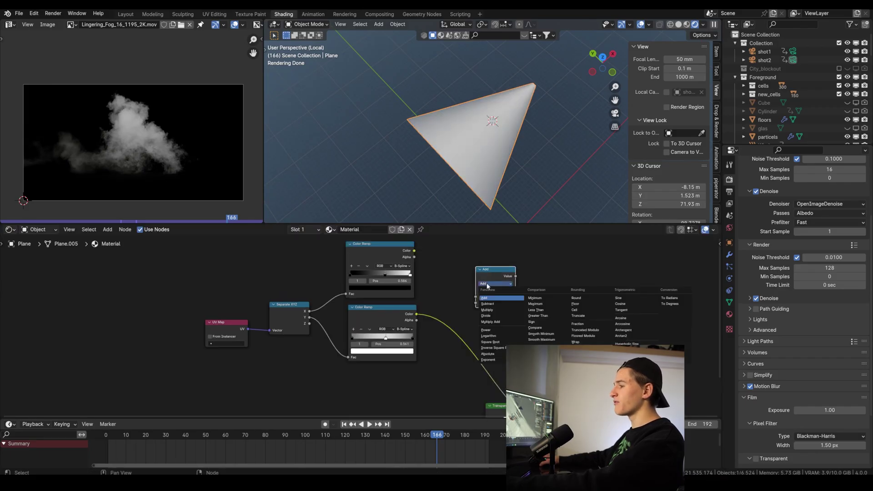
pyautogui.click(492, 310)
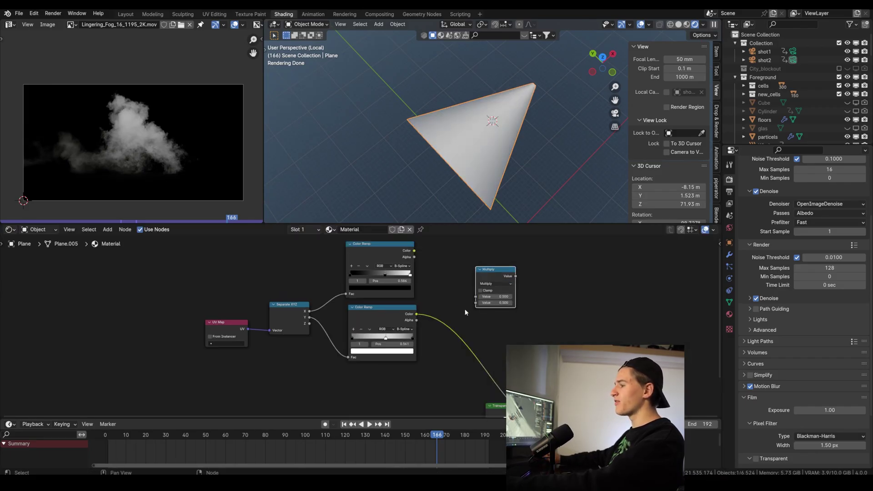
pyautogui.moveTo(417, 314); pyautogui.dragTo(476, 303)
pyautogui.moveTo(414, 251); pyautogui.dragTo(477, 298)
pyautogui.press('Home')
# Arrange the second color ramp's stops with white in the middle and black at the ends.
pyautogui.click(396, 310)
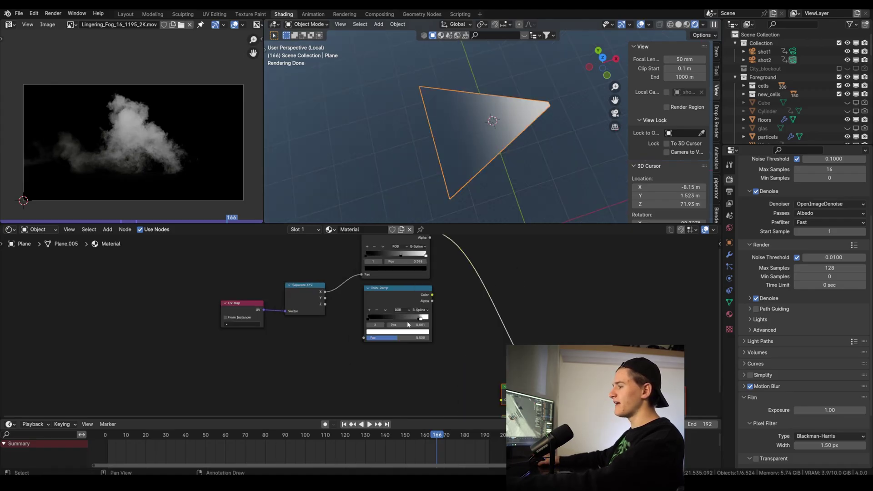
pyautogui.click(423, 320)
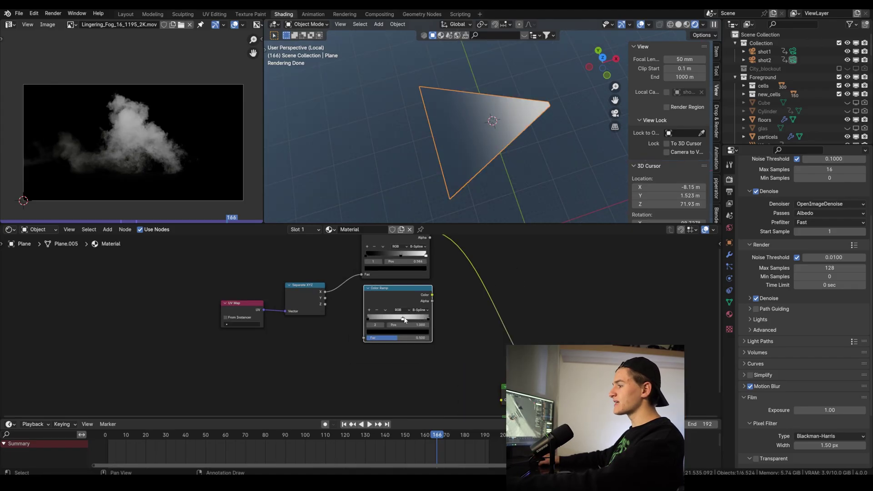
# Scale one edge of the plane to about 0.071 to form a narrow tip and add loop cuts across the mesh.
pyautogui.press('s')
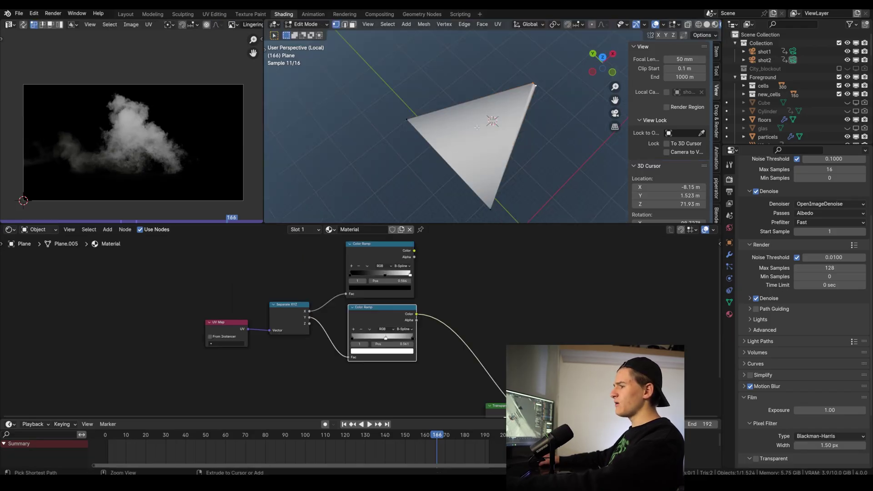
pyautogui.hotkey('ctrl', 'r')
pyautogui.scroll(5, 489, 105)
pyautogui.click(489, 105)
pyautogui.rightClick(490, 105)
pyautogui.hotkey('ctrl', 'r')
pyautogui.scroll(4, 498, 111)
pyautogui.press('Tab')
pyautogui.press('Tab')
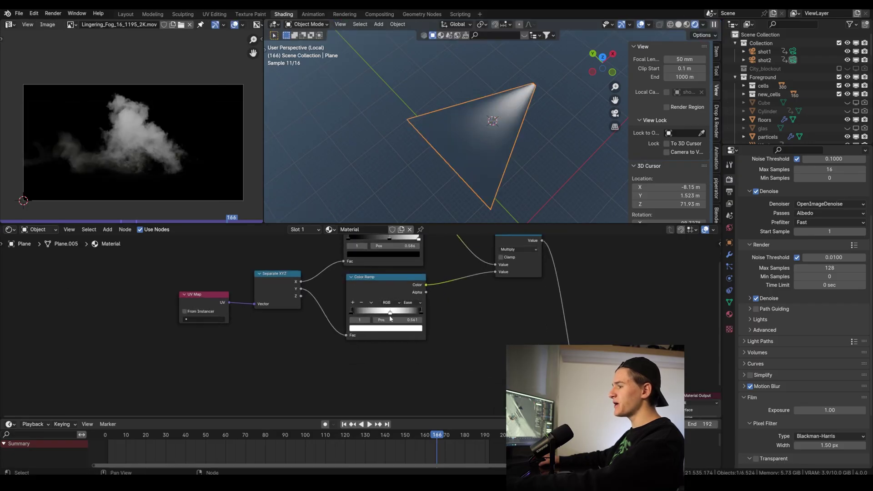
# Add two stops to the Y color ramp, reposition the stops and set one to white to create light streaks.
pyautogui.click(354, 303)
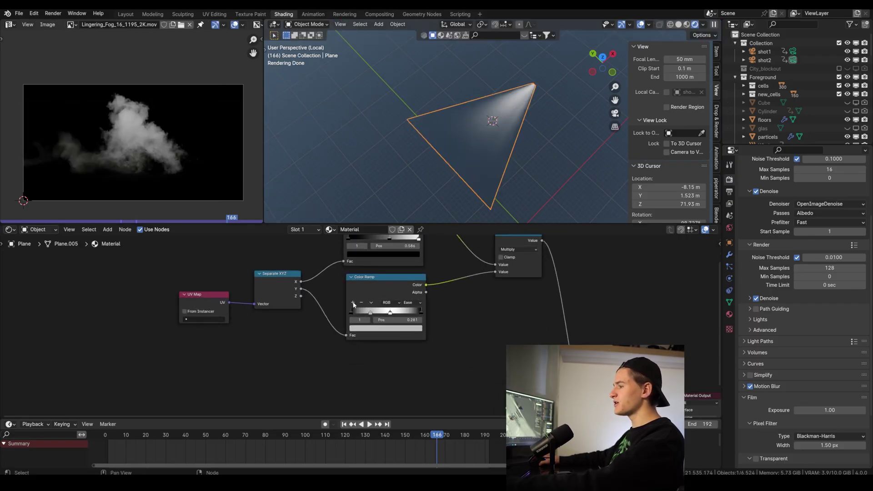
pyautogui.click(353, 303)
pyautogui.moveTo(381, 312); pyautogui.dragTo(401, 314)
pyautogui.click(370, 313)
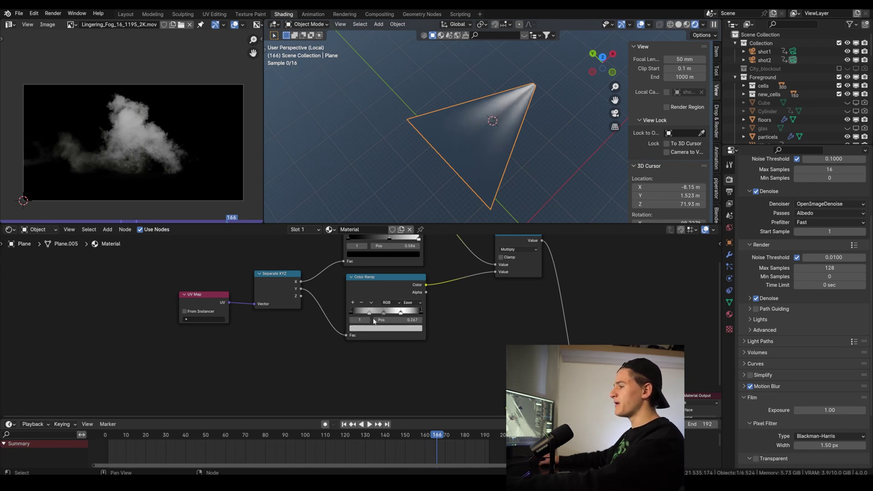
pyautogui.click(377, 328)
pyautogui.moveTo(416, 239); pyautogui.dragTo(416, 225)
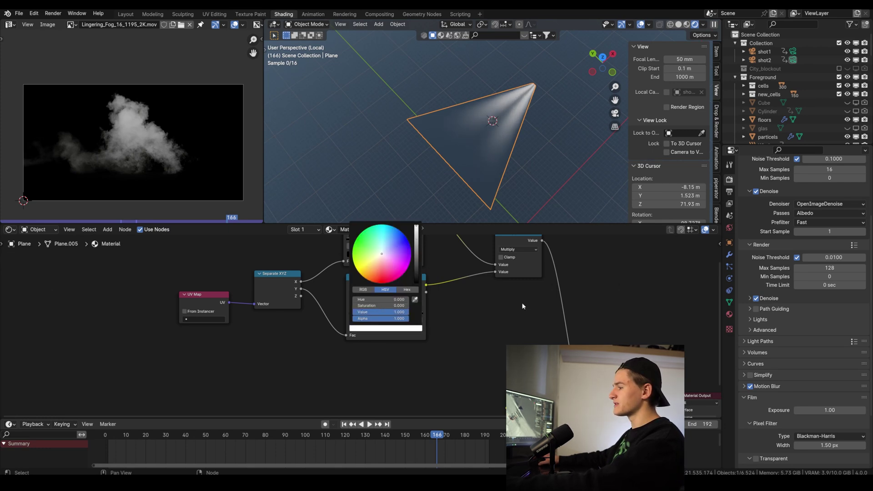
pyautogui.click(386, 313)
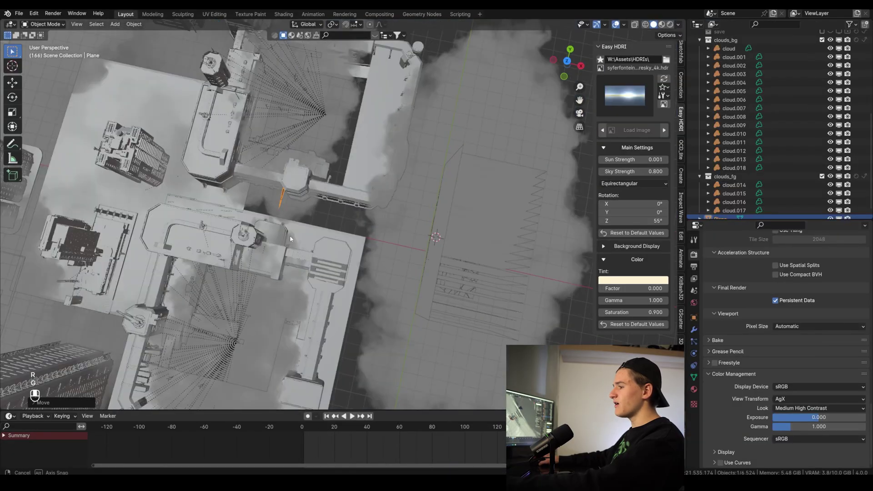
# Move the light-ray plane among the city buildings and scale it to suit the scene.
pyautogui.press('g')
pyautogui.moveTo(178, 191); pyautogui.dragTo(122, 178, button='middle')
pyautogui.scroll(-3, 353, 223)
pyautogui.press('s')
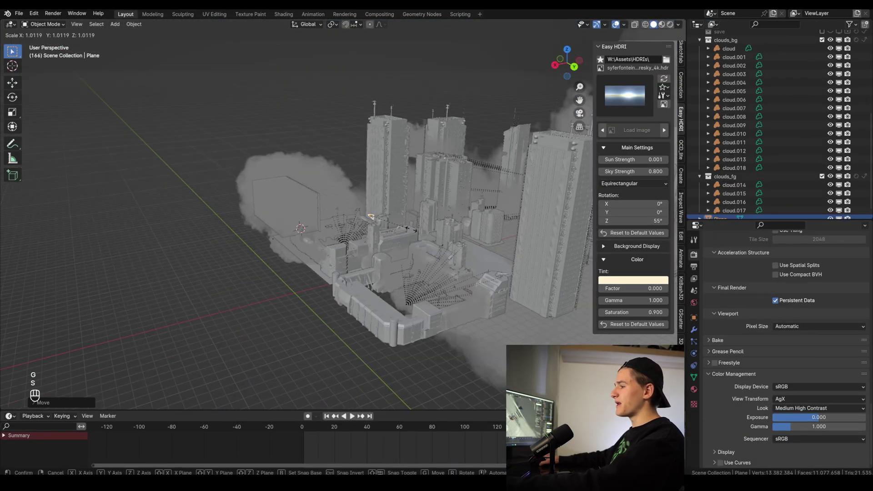
pyautogui.click(486, 185)
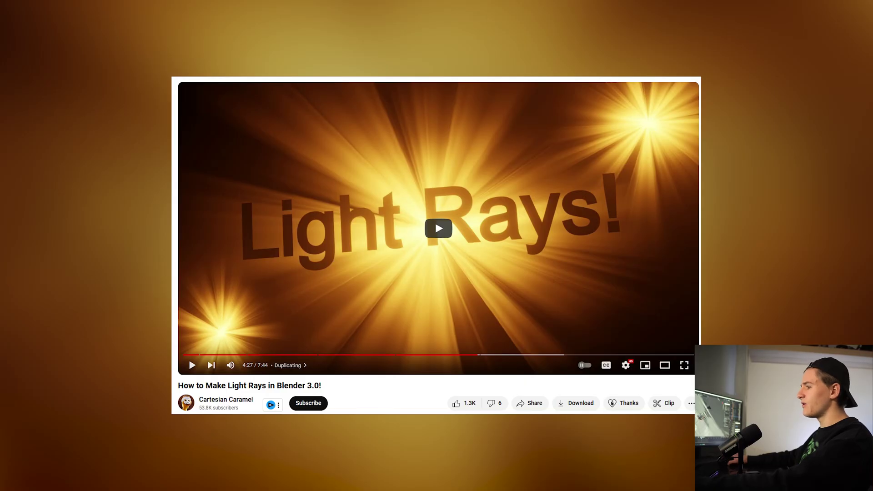
# Rotate and reposition the plane diagonally across the shot, and check its material through the camera in the Shading workspace.
pyautogui.press('r')
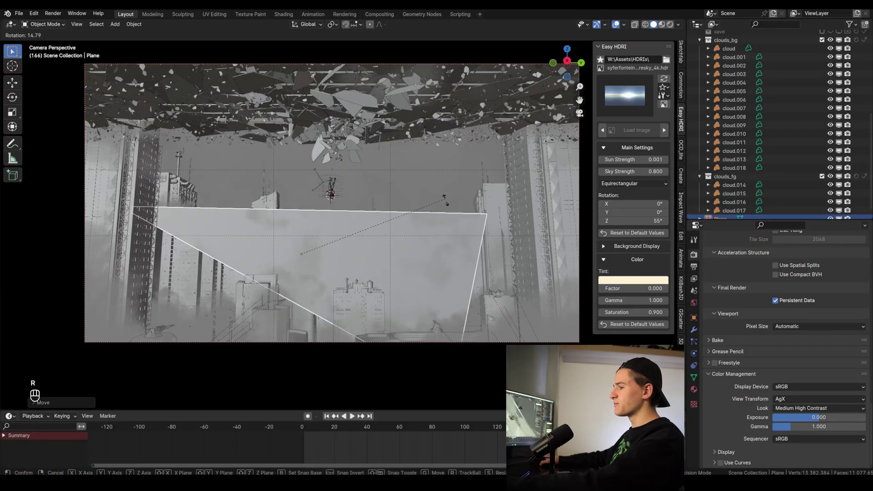
pyautogui.press('g')
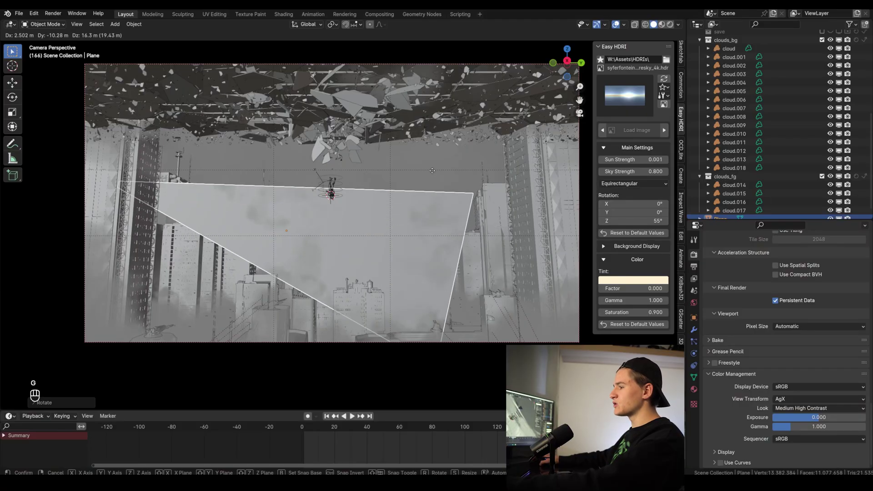
pyautogui.click(319, 49)
pyautogui.click(282, 14)
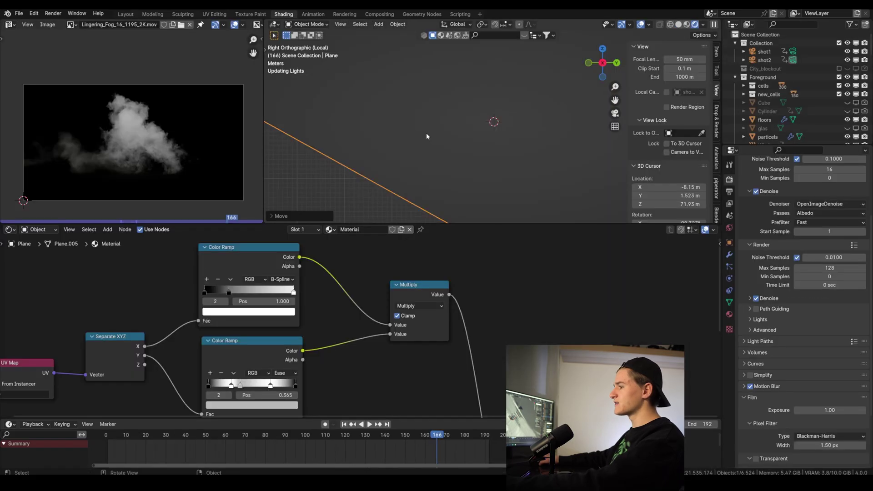
pyautogui.click(616, 113)
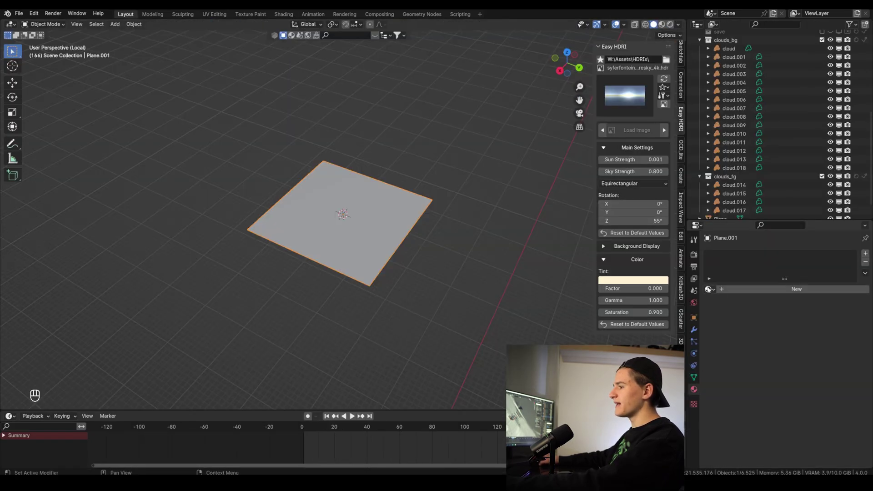
# Assign the existing "light ray" material to the new plane.
pyautogui.click(708, 289)
pyautogui.write('ligh')
pyautogui.press('Return')
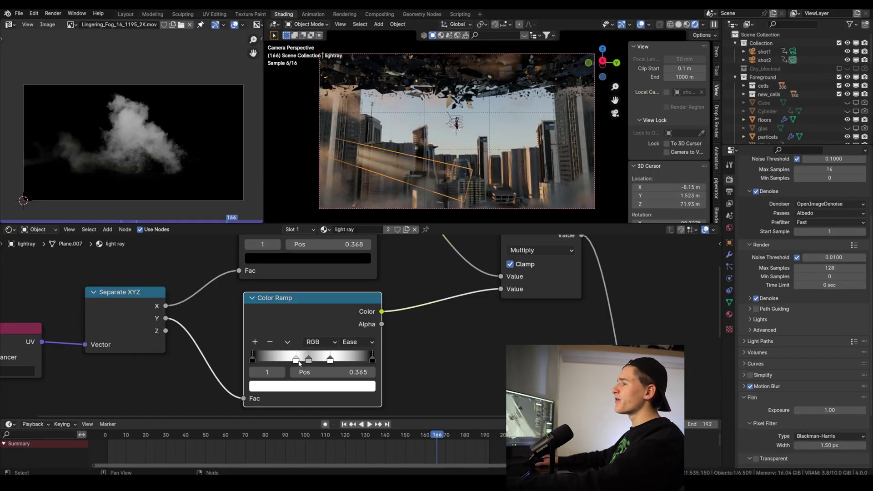
# Remove the extra stop from the Y color ramp, place the white stop at about 0.523, and duplicate the light-ray plane.
pyautogui.click(308, 360)
pyautogui.click(271, 345)
pyautogui.moveTo(295, 359); pyautogui.dragTo(316, 361)
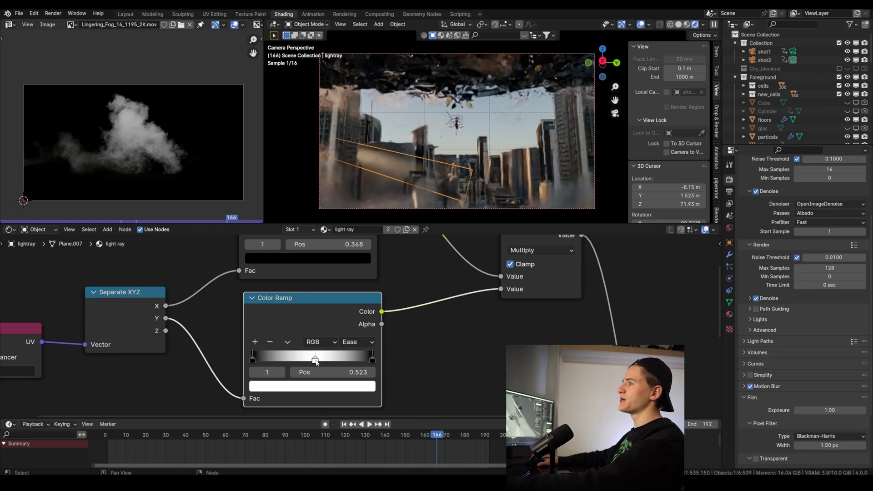
pyautogui.hotkey('shift', 'd')
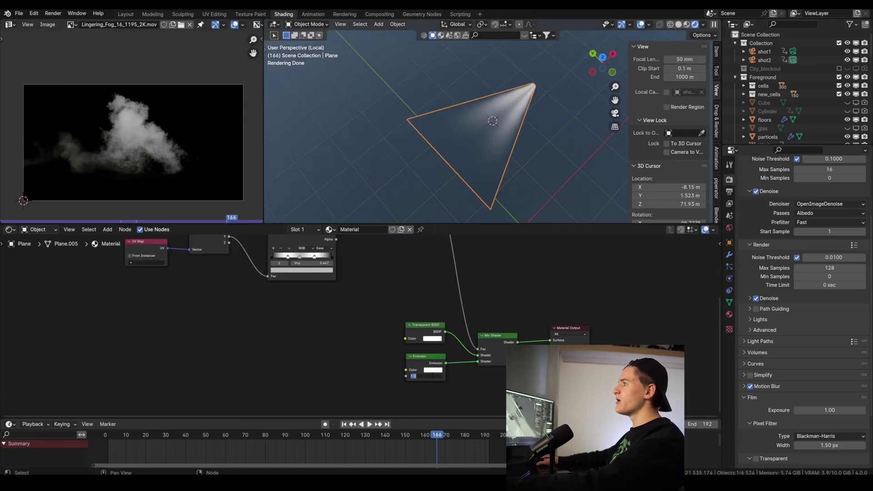
# Set the Emission shader's strength to 5 and tint its color a pale warm orange.
pyautogui.write('5')
pyautogui.press('Return')
pyautogui.click(432, 370)
pyautogui.click(449, 310)
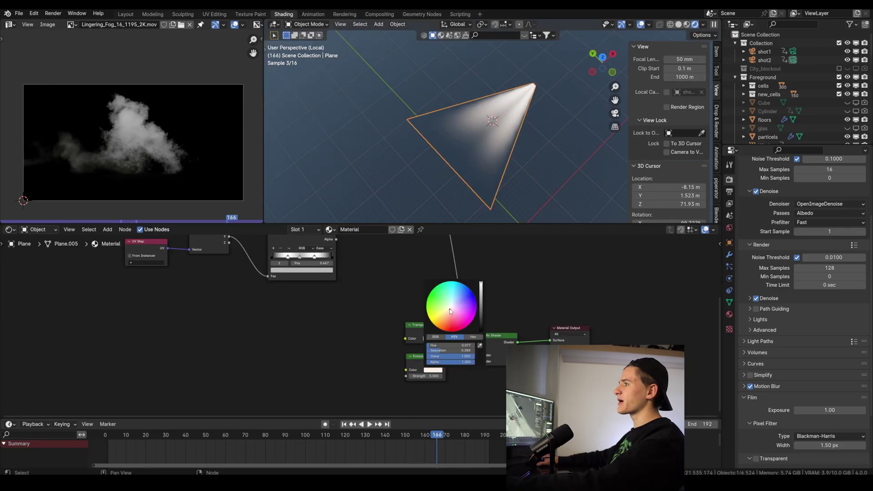
pyautogui.moveTo(450, 311); pyautogui.dragTo(448, 312)
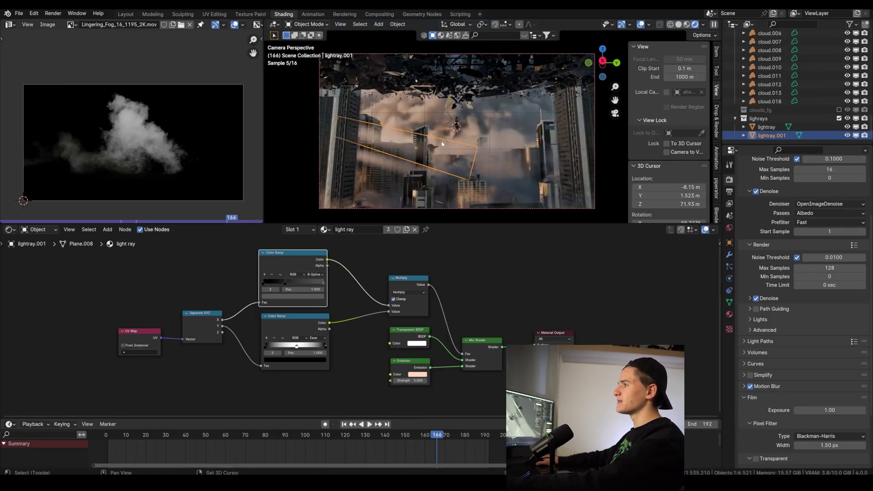
# Reposition the light-ray copy in the camera view, and stretch a further duplicate along its local X axis and move it.
pyautogui.press('g')
pyautogui.click(448, 136)
pyautogui.press('s')
pyautogui.press('x')
pyautogui.press('x')
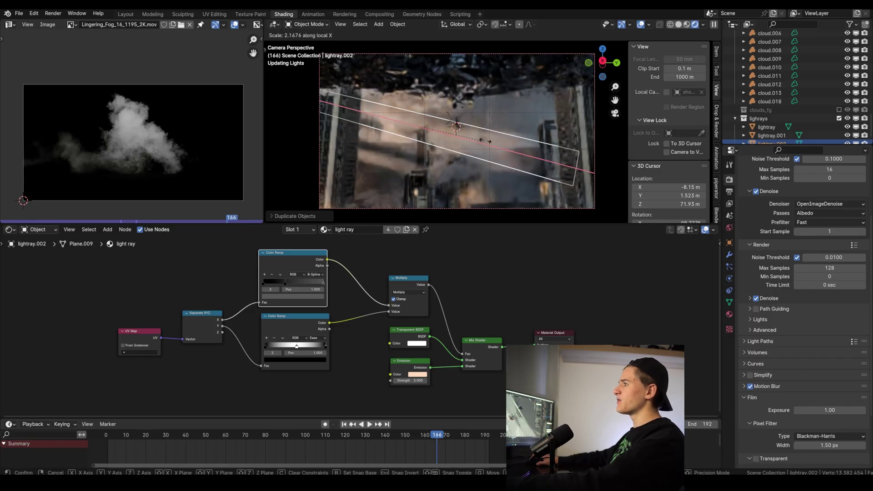
pyautogui.click(519, 145)
pyautogui.press('g')
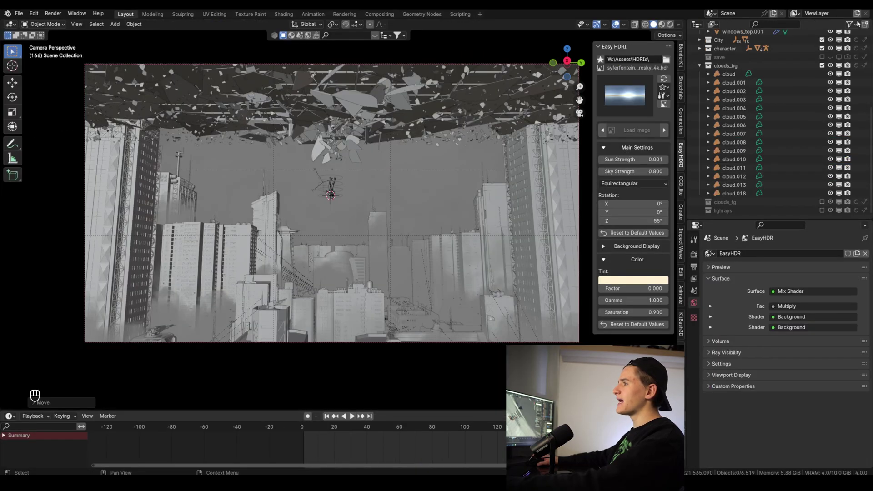
# Add a view layer that copies the current layer's settings and name it "lightrays".
pyautogui.click(858, 15)
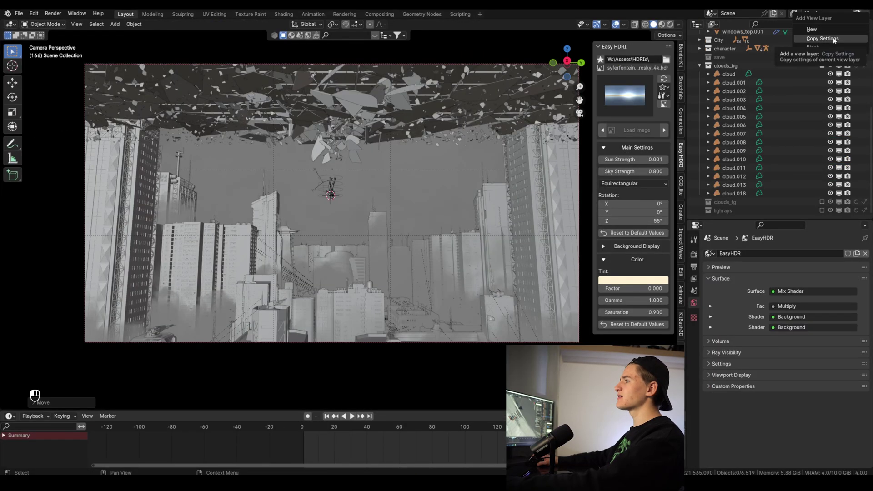
pyautogui.click(812, 29)
pyautogui.doubleClick(818, 13)
pyautogui.write('lightrays')
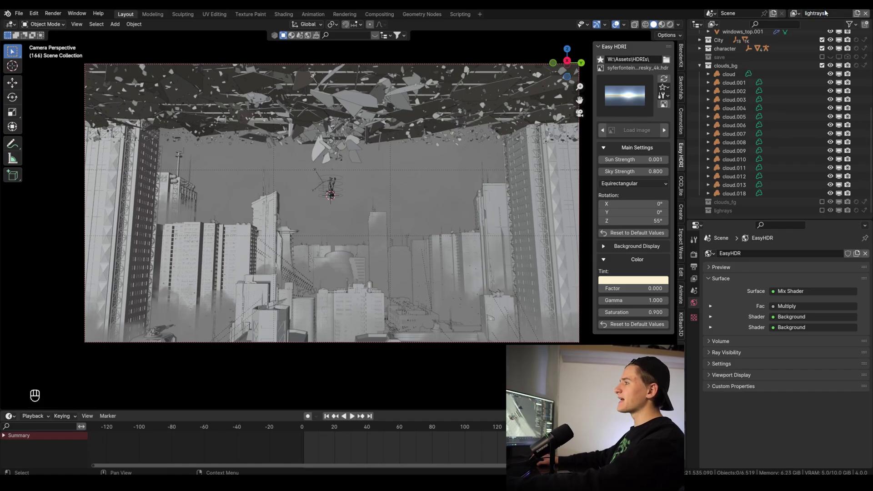
pyautogui.press('Return')
# Set the Collection, Foreground and City collections as holdouts in the lightrays view layer.
pyautogui.click(850, 24)
pyautogui.click(835, 52)
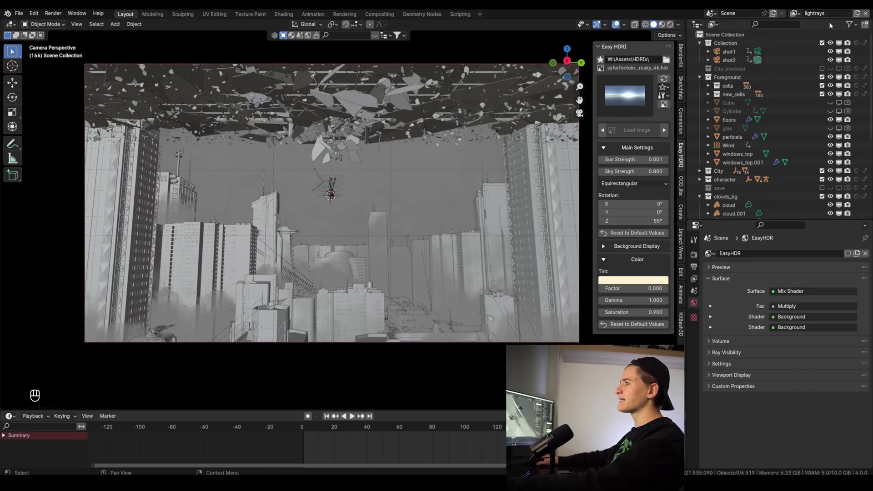
pyautogui.moveTo(856, 42); pyautogui.dragTo(864, 43)
pyautogui.moveTo(857, 76); pyautogui.dragTo(865, 76)
pyautogui.moveTo(856, 170); pyautogui.dragTo(865, 171)
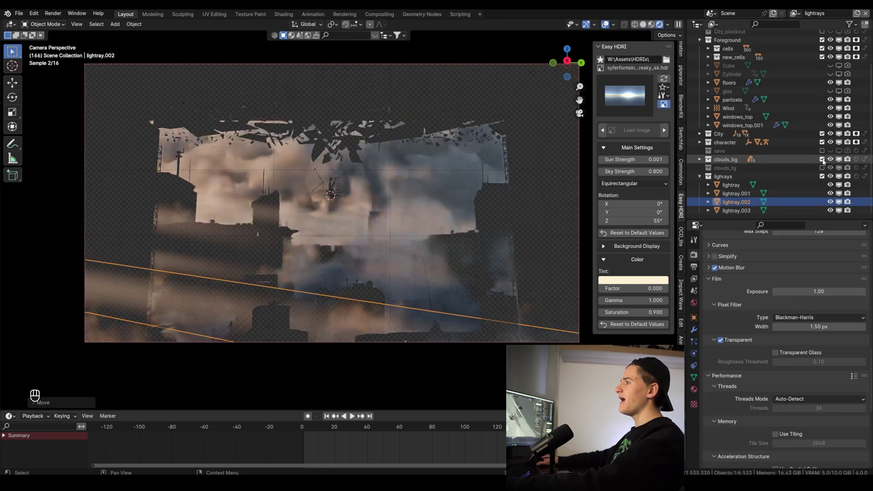
# Exclude the clouds_bg collection from the lightrays view layer and save the file.
pyautogui.click(821, 159)
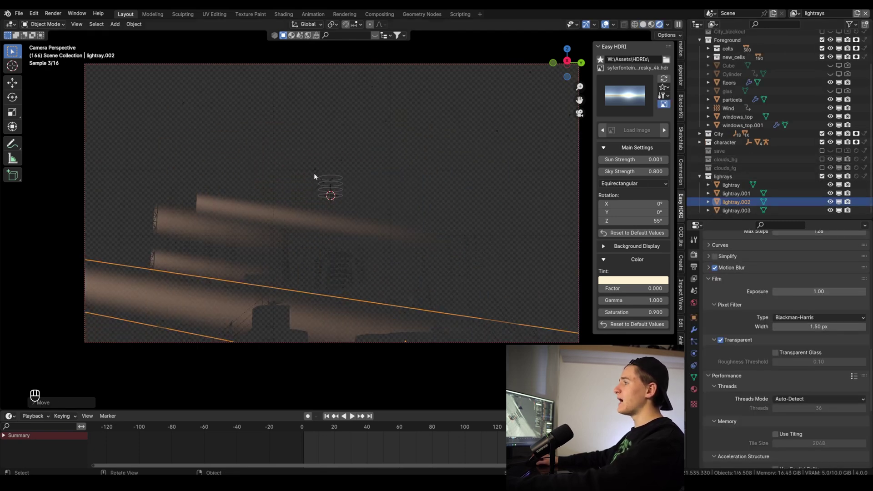
pyautogui.hotkey('ctrl', 's')
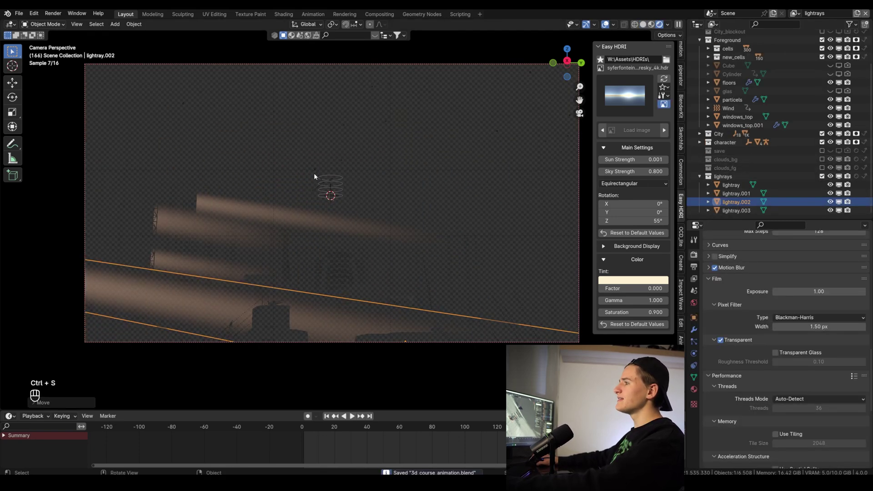
pyautogui.scroll(15, 787, 349)
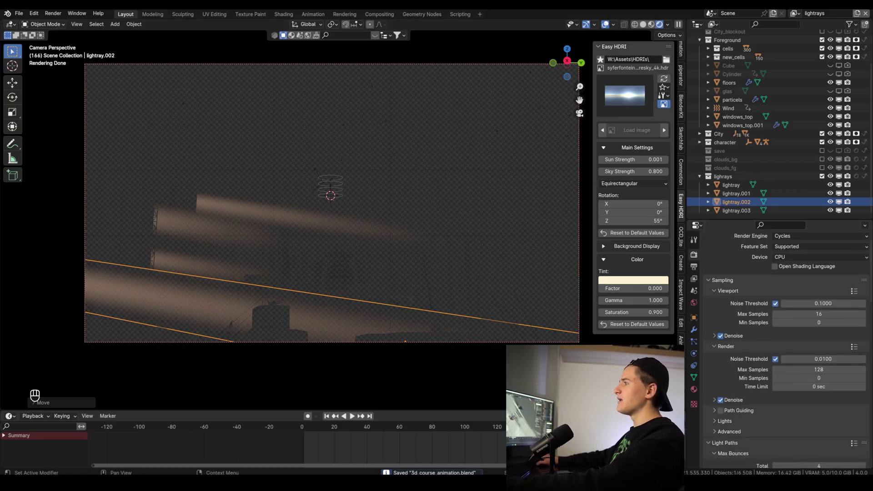
# Switch to the original view layer and rename it "main".
pyautogui.click(796, 14)
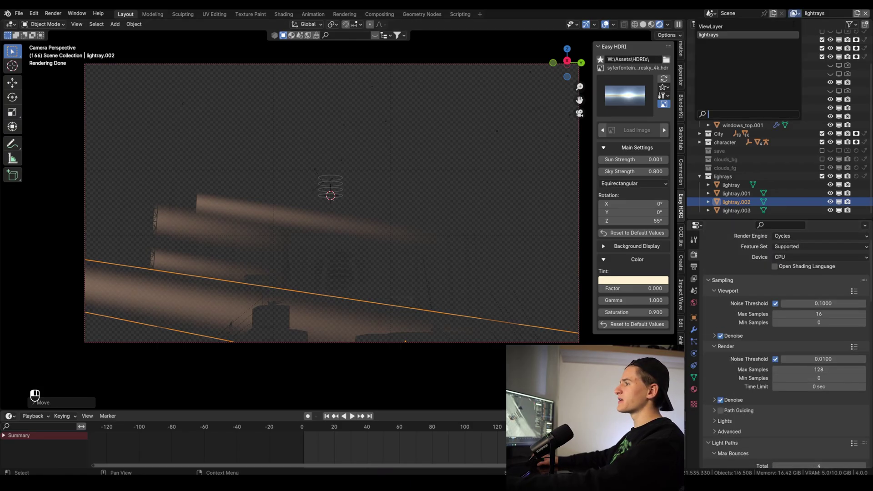
pyautogui.click(763, 27)
pyautogui.click(823, 13)
pyautogui.write('main')
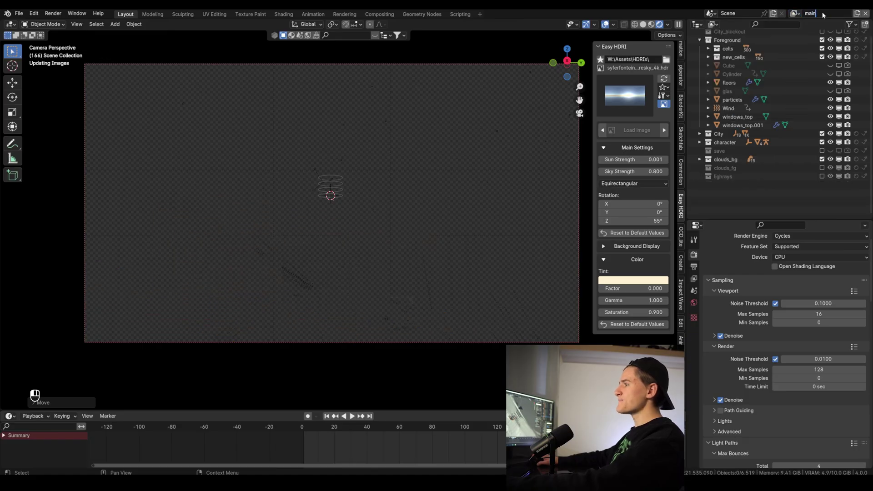
pyautogui.press('Return')
# Make the character's Armature the focus object for the shot2 camera's depth of field.
pyautogui.scroll(2, 791, 100)
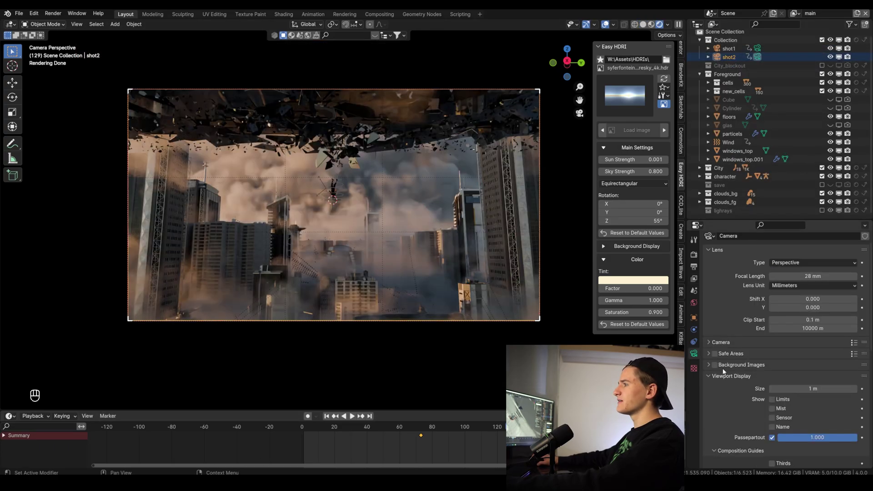
pyautogui.scroll(-10, 725, 371)
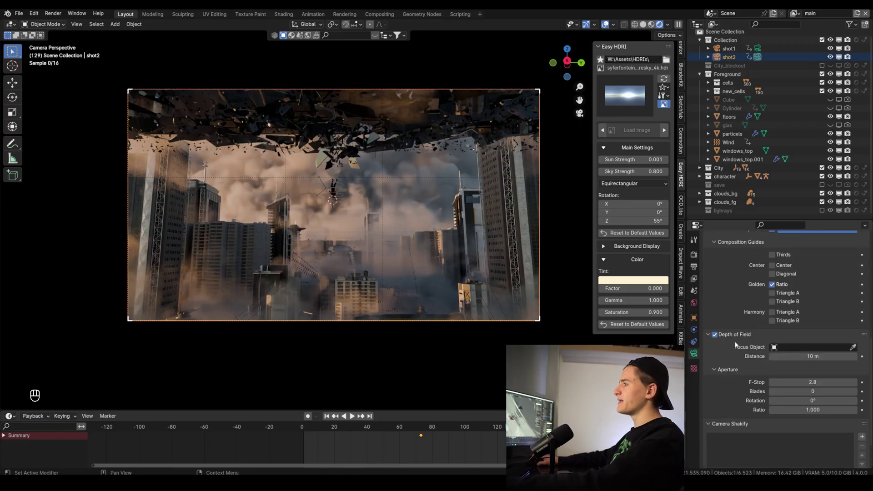
pyautogui.click(853, 347)
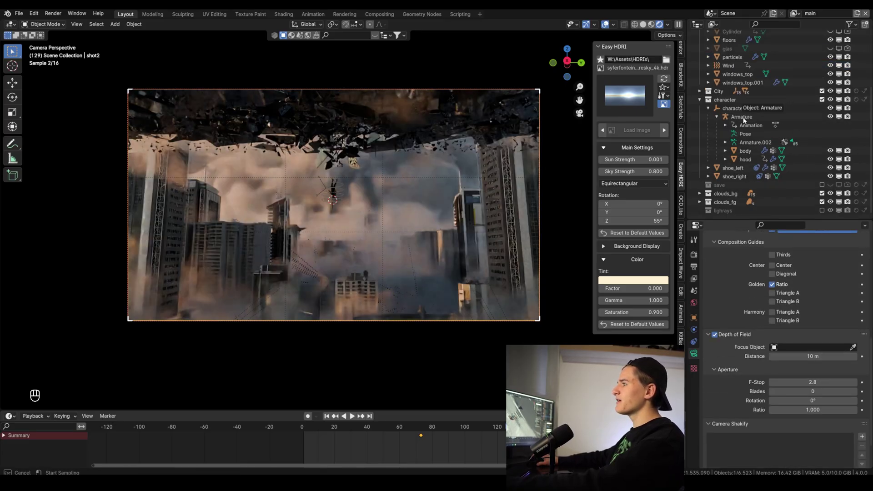
pyautogui.click(741, 117)
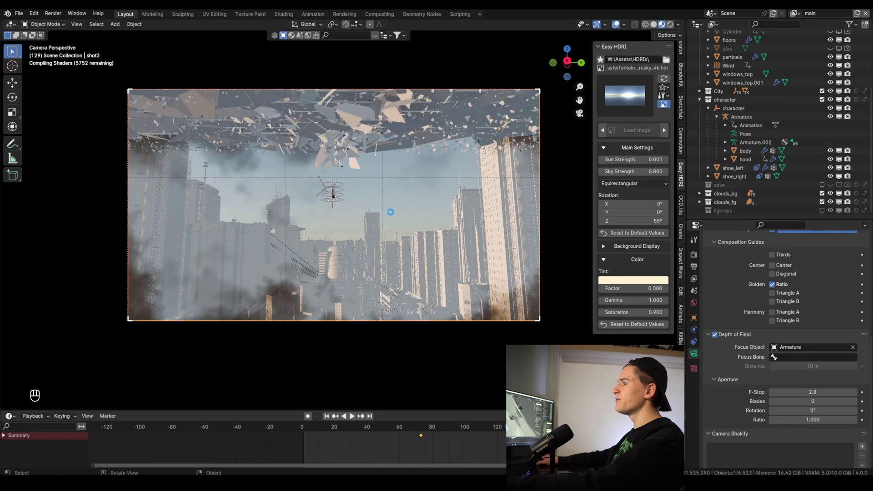
# Exclude the clouds_bg and clouds_fg collections and set the shot2 camera's F-Stop to 0.1 to inspect the blur.
pyautogui.moveTo(822, 193); pyautogui.dragTo(822, 201)
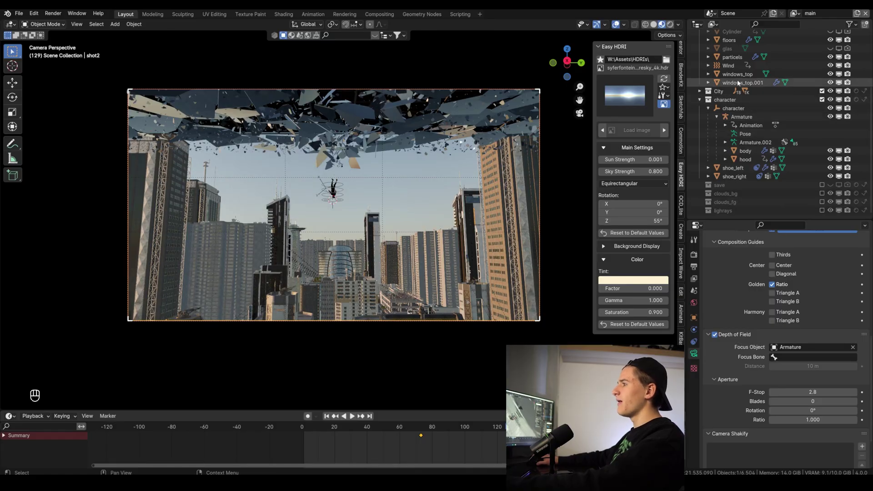
pyautogui.click(812, 375)
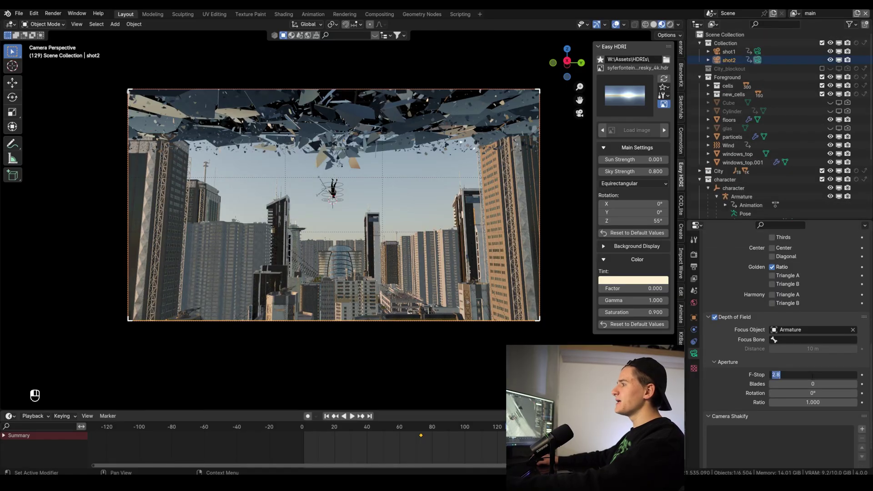
pyautogui.write('0.1')
pyautogui.press('Return')
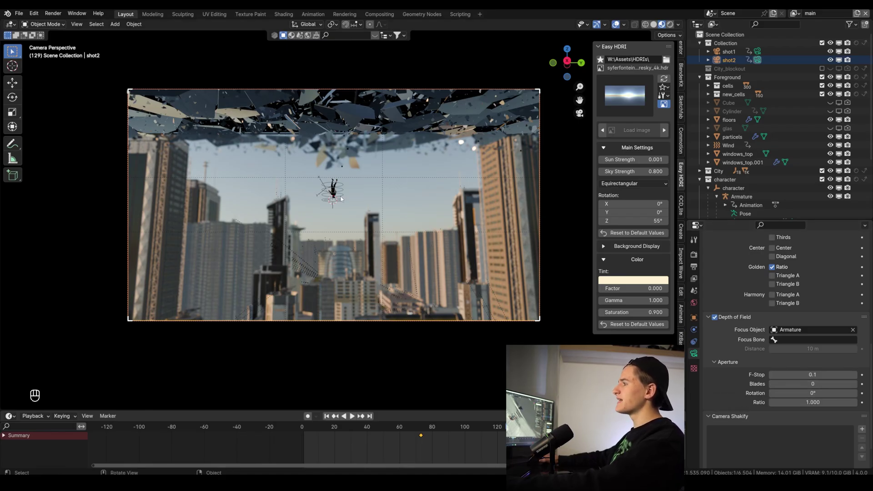
pyautogui.scroll(5, 332, 198)
pyautogui.scroll(-4, 331, 199)
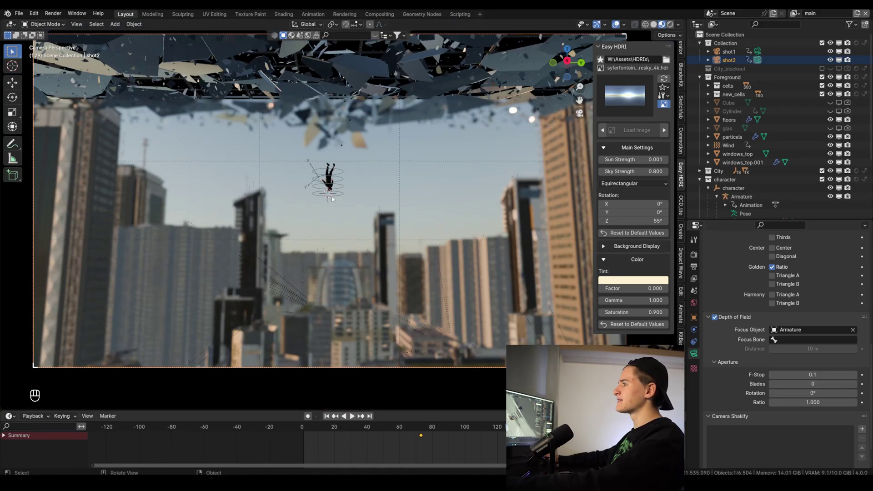
# Set the shot2 camera's F-Stop to 1.8 and inspect the whole frame.
pyautogui.scroll(-2, 332, 199)
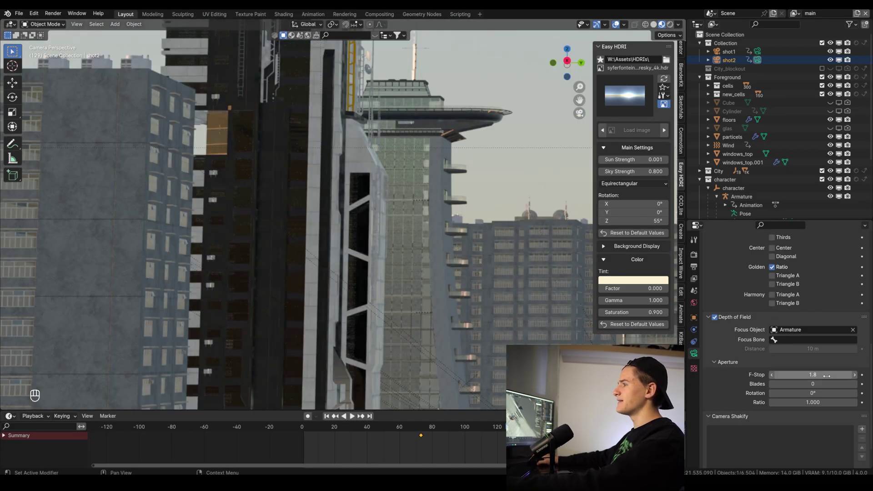
pyautogui.scroll(-5, 329, 233)
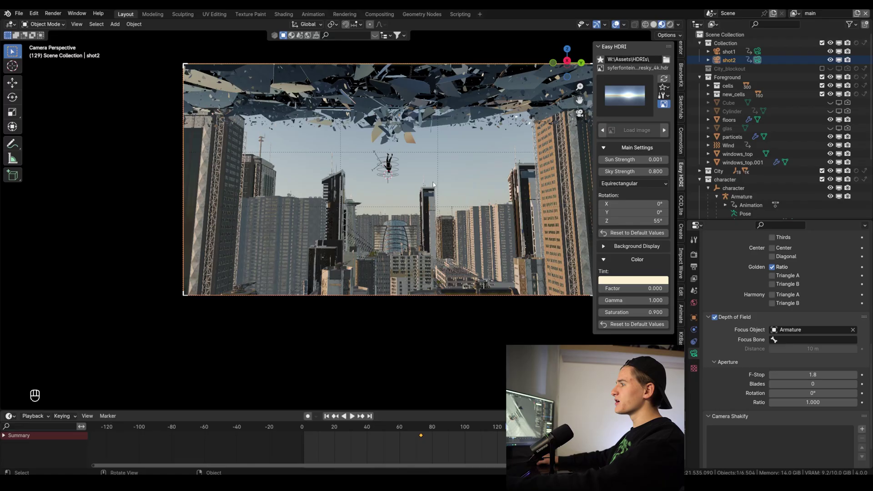
pyautogui.keyDown('shift'); pyautogui.moveTo(433, 185); pyautogui.dragTo(353, 188, button='middle'); pyautogui.keyUp('shift')
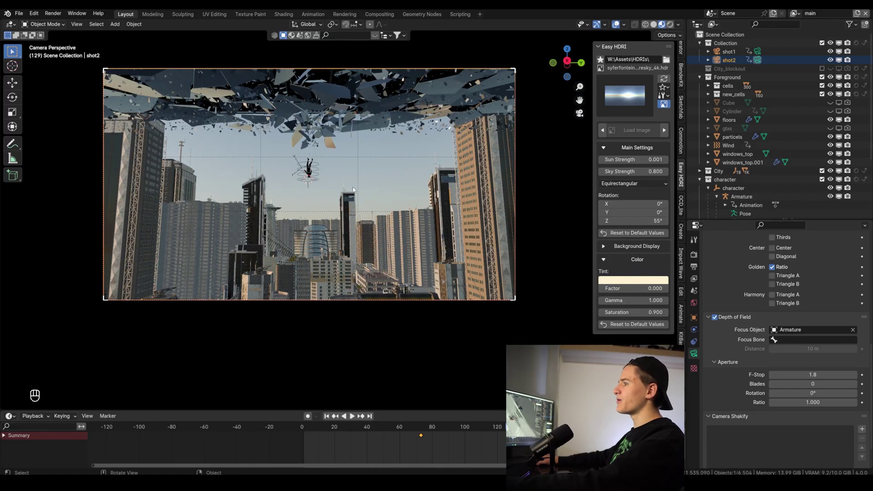
# Toggle the shot2 camera's depth of field off and on to compare the background blur.
pyautogui.click(715, 317)
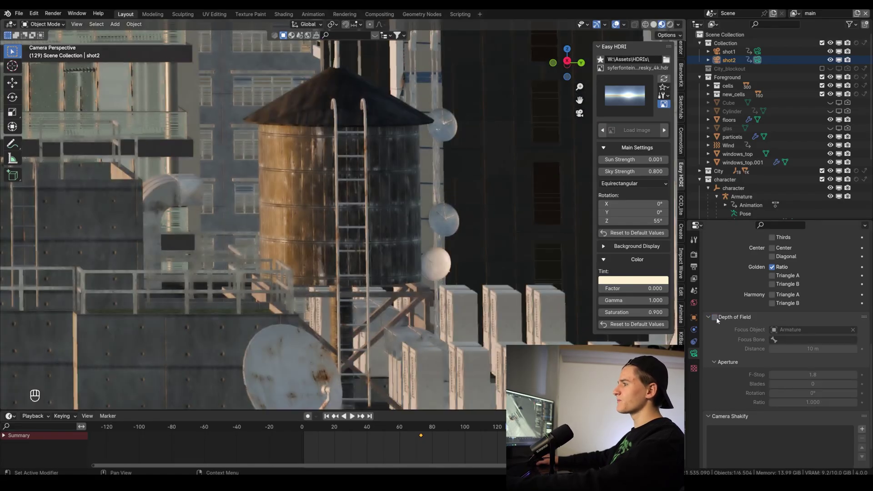
pyautogui.click(715, 317)
pyautogui.click(716, 317)
pyautogui.click(716, 317)
pyautogui.scroll(-10, 387, 250)
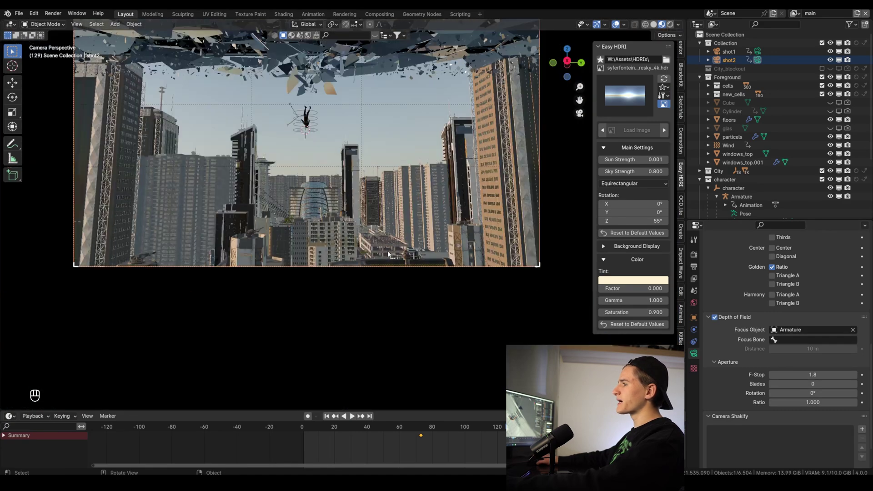
# Focus the shot1 camera's depth of field on the character's Armature, using mixamorig:RightHand as the focus bone.
pyautogui.scroll(2, 349, 242)
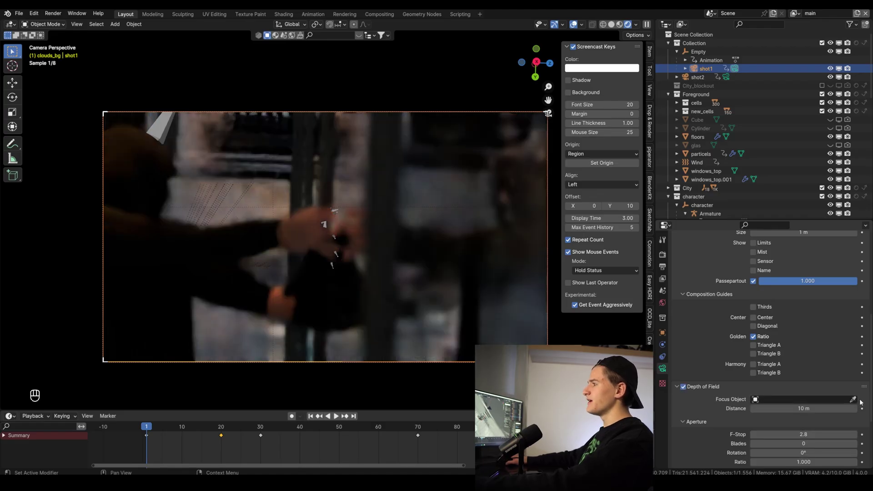
pyautogui.click(853, 399)
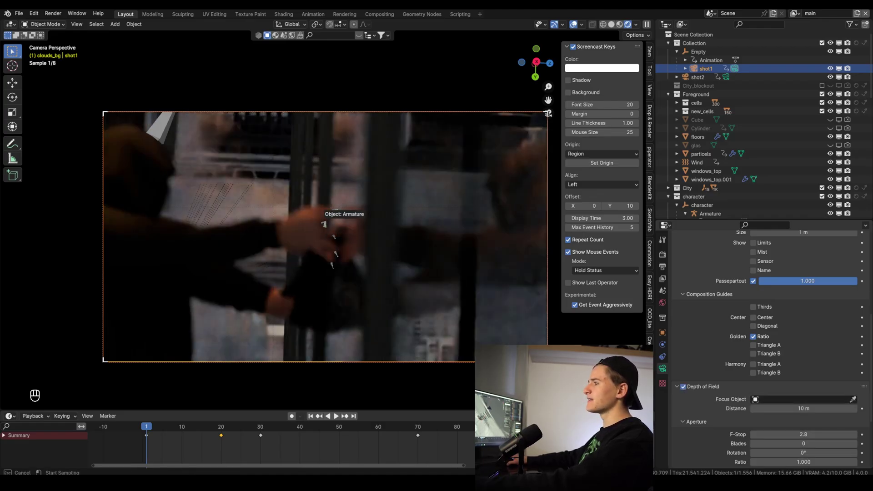
pyautogui.click(323, 224)
pyautogui.click(803, 409)
pyautogui.write('right')
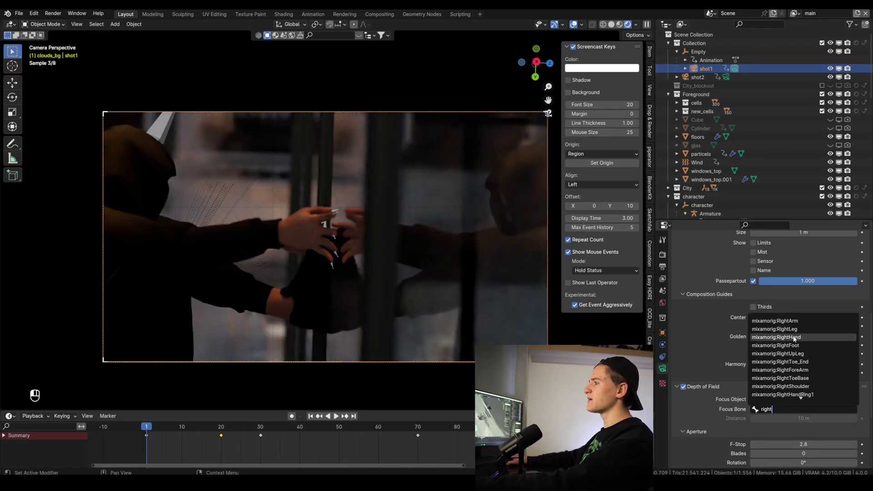
pyautogui.click(794, 338)
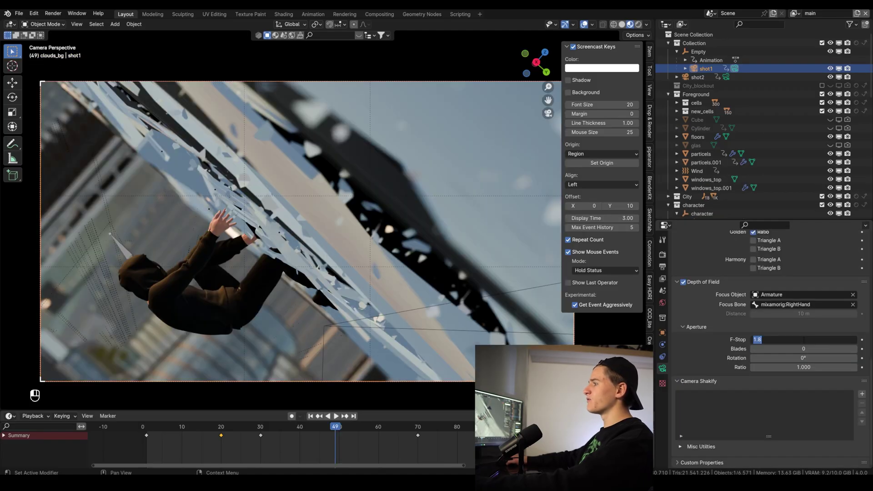
# Set the shot1 camera's F-Stop to 2.4 and save the file.
pyautogui.press('Return')
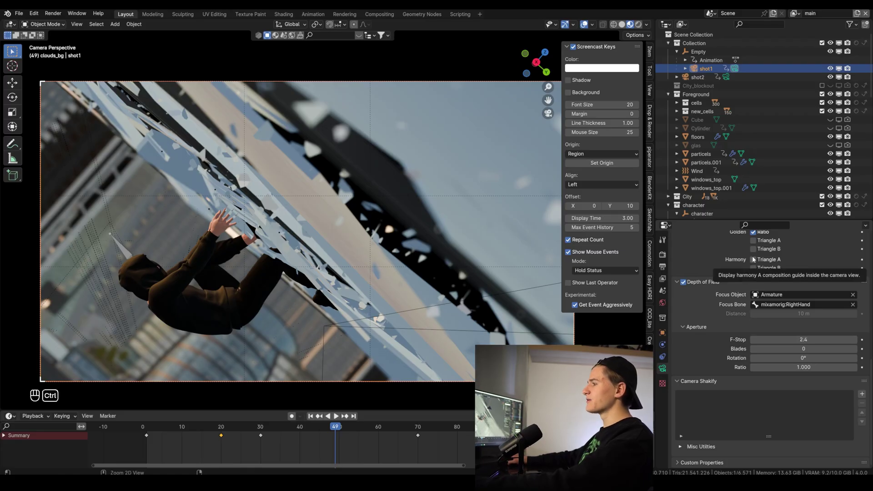
pyautogui.hotkey('ctrl', 's')
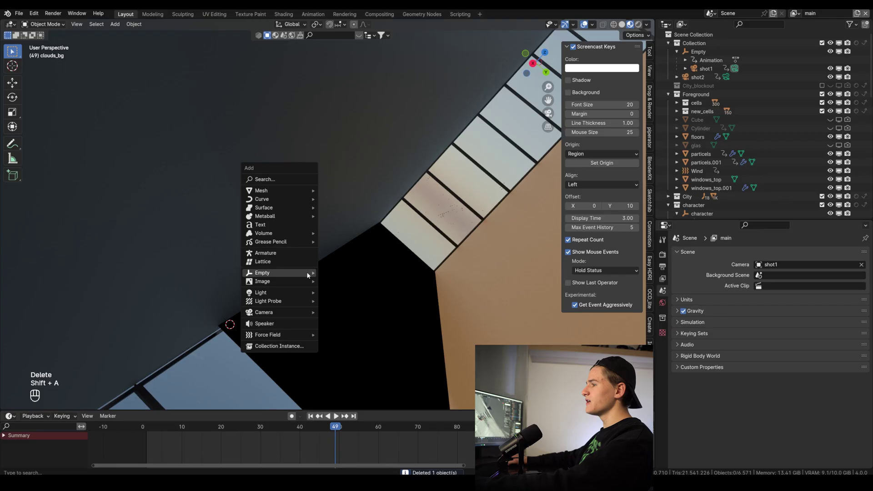
# Add an Arrows empty and move it in the horizontal plane near the falling character, viewed through the shot1 camera.
pyautogui.moveTo(282, 273)
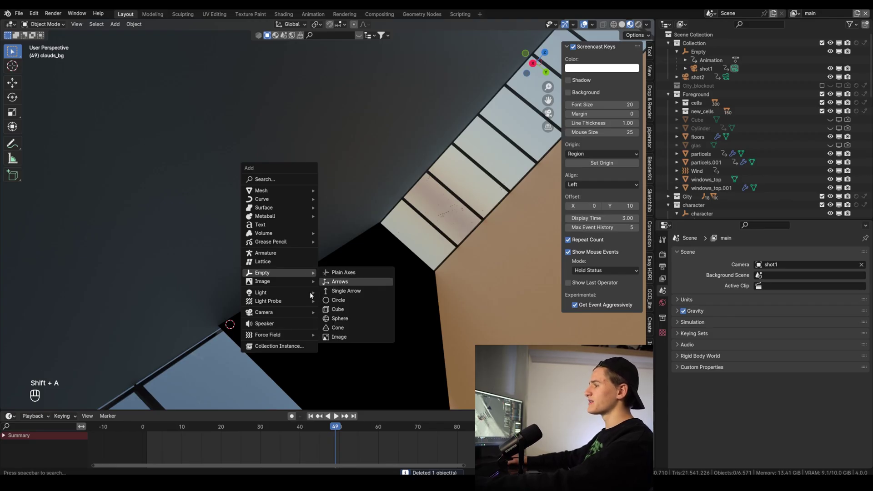
pyautogui.press('Return')
pyautogui.press('KP_0')
pyautogui.press('g')
pyautogui.hotkey('shift', 'z')
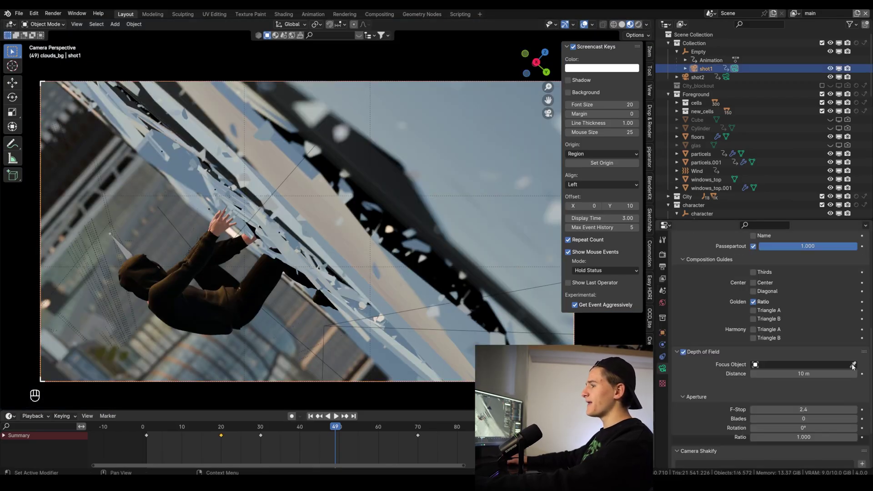
# Make the new arrows empty the shot1 camera's focus object and move it horizontally to shift the focus.
pyautogui.click(853, 365)
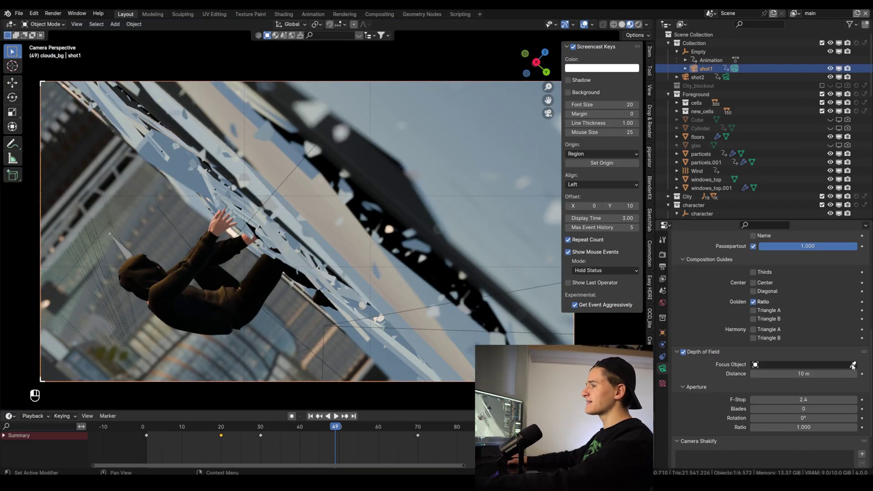
pyautogui.click(261, 212)
pyautogui.click(257, 211)
pyautogui.press('g')
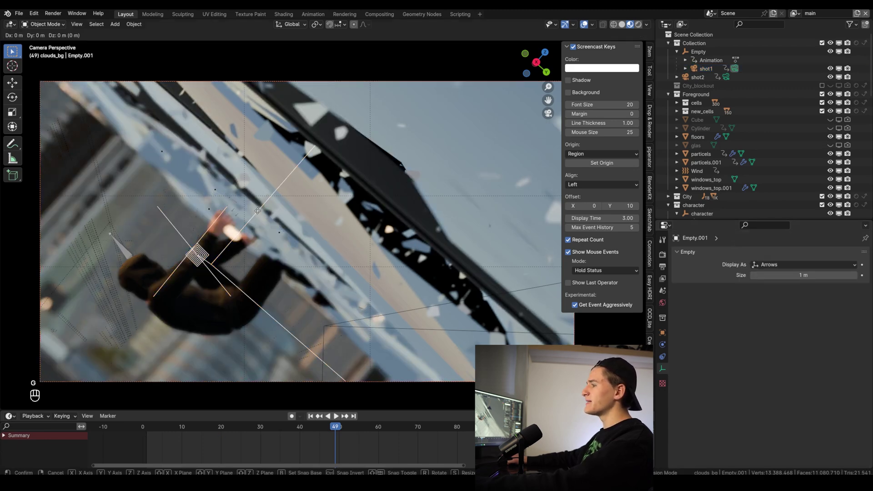
pyautogui.hotkey('shift', 'z')
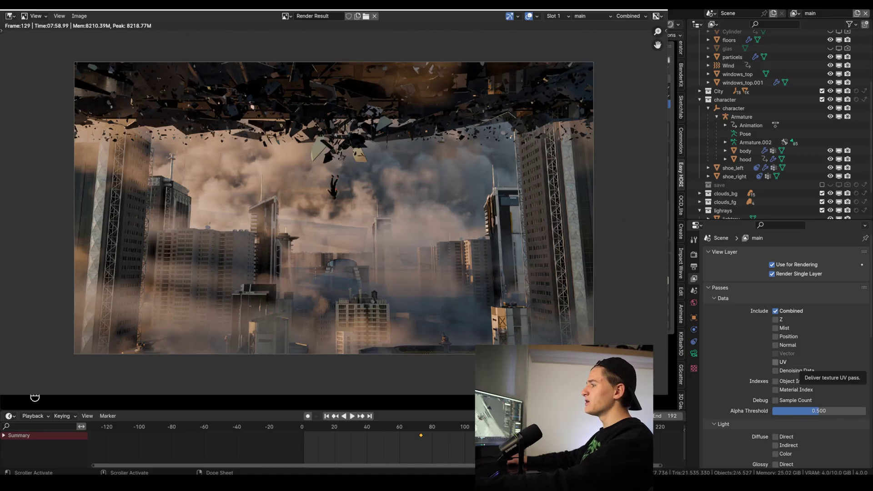
# Close the render result and reposition the cloud.020 volume in the top view.
pyautogui.press('Escape')
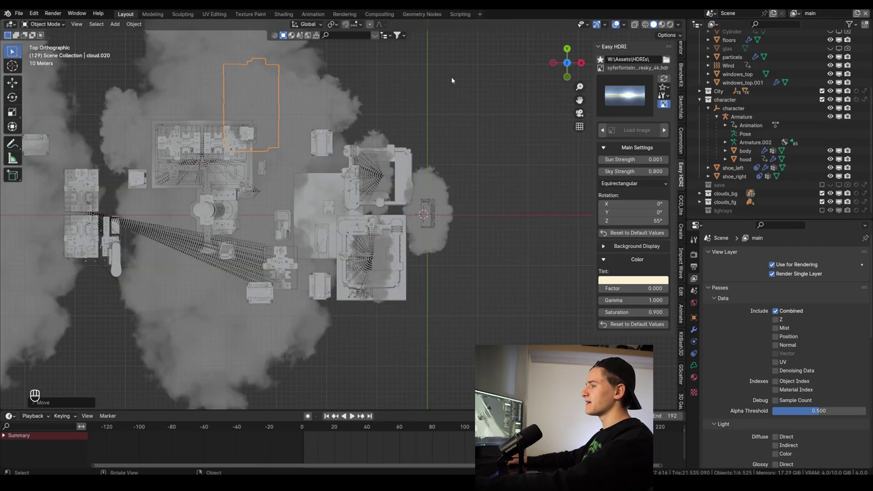
pyautogui.press('g')
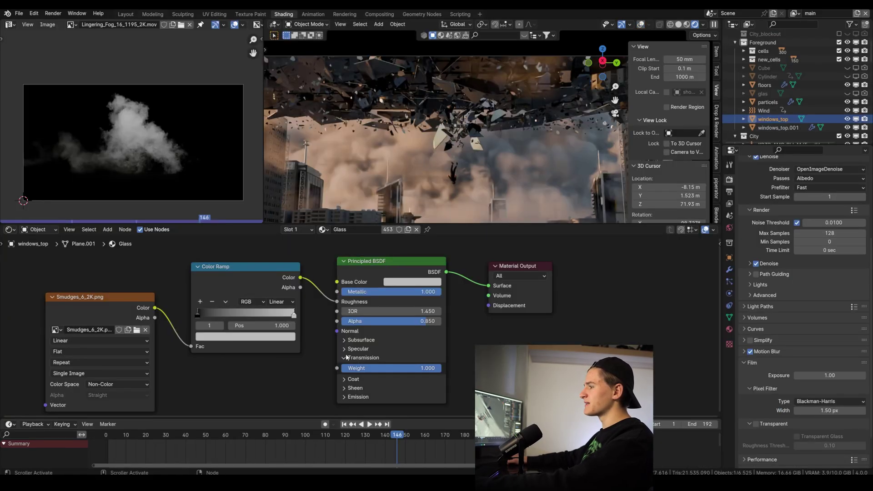
# Set the Metallic value of the windows' Glass material to 0.5.
pyautogui.click(347, 358)
pyautogui.click(347, 357)
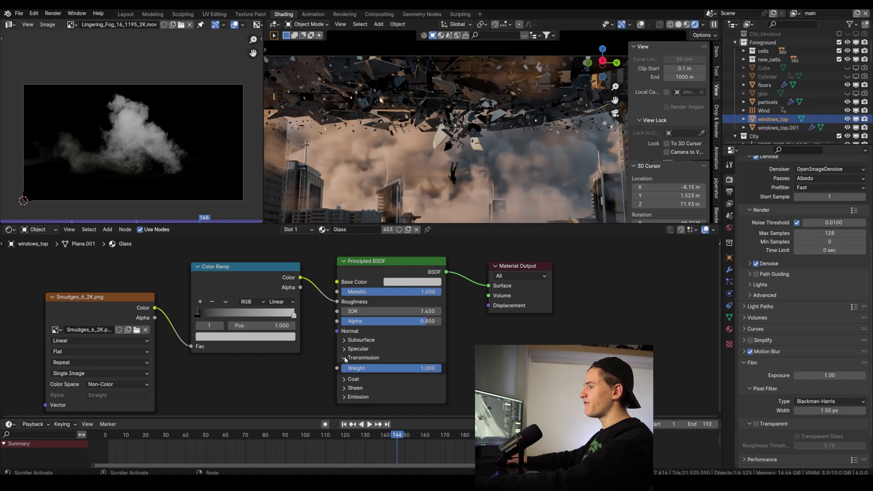
pyautogui.click(414, 292)
pyautogui.write('0.5')
pyautogui.press('Return')
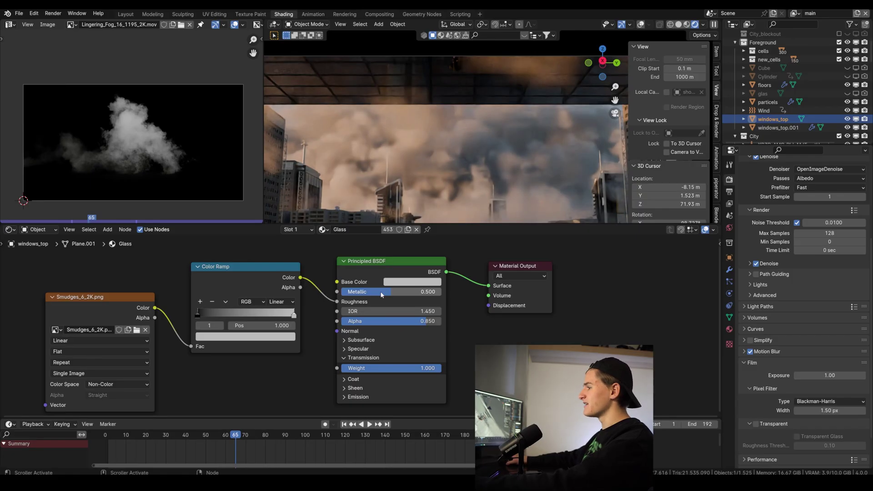
# Raise the Glass material's Alpha to 1.000 and lower its Metallic value.
pyautogui.moveTo(426, 322); pyautogui.dragTo(441, 324)
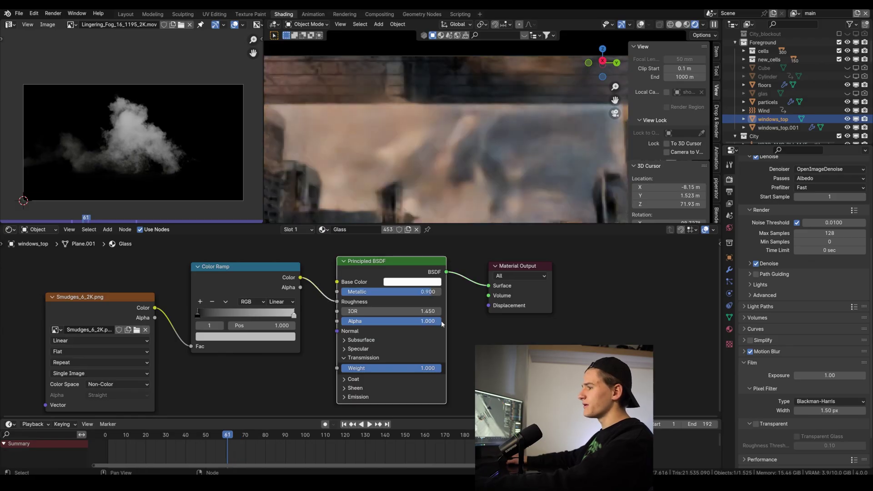
pyautogui.moveTo(436, 292); pyautogui.dragTo(419, 296)
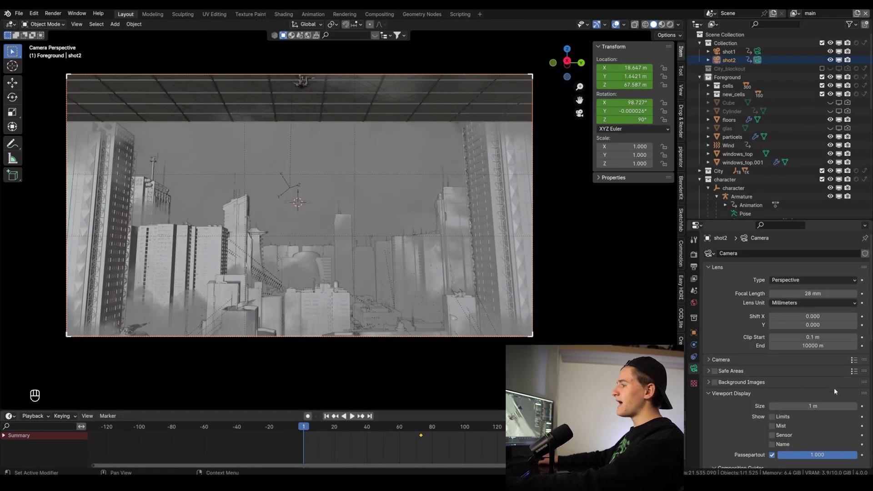
# Reduce the output resolution scale to 50% for test rendering.
pyautogui.click(694, 267)
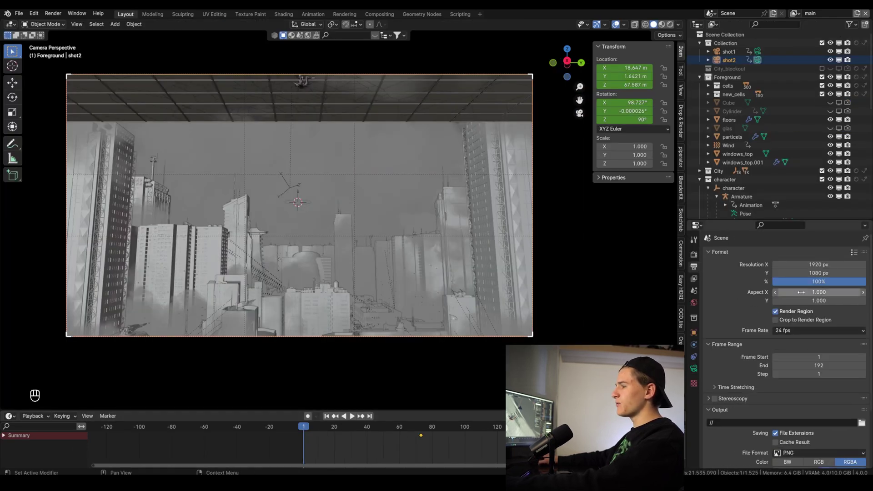
pyautogui.click(819, 282)
pyautogui.write('50')
pyautogui.press('Return')
# Set the render Max Samples to 16 and save the file.
pyautogui.click(694, 254)
pyautogui.doubleClick(819, 387)
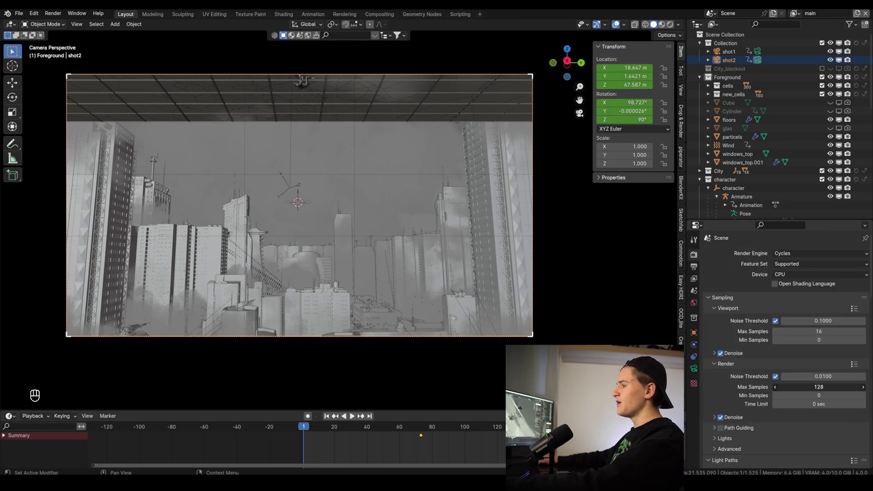
pyautogui.write('16')
pyautogui.press('Return')
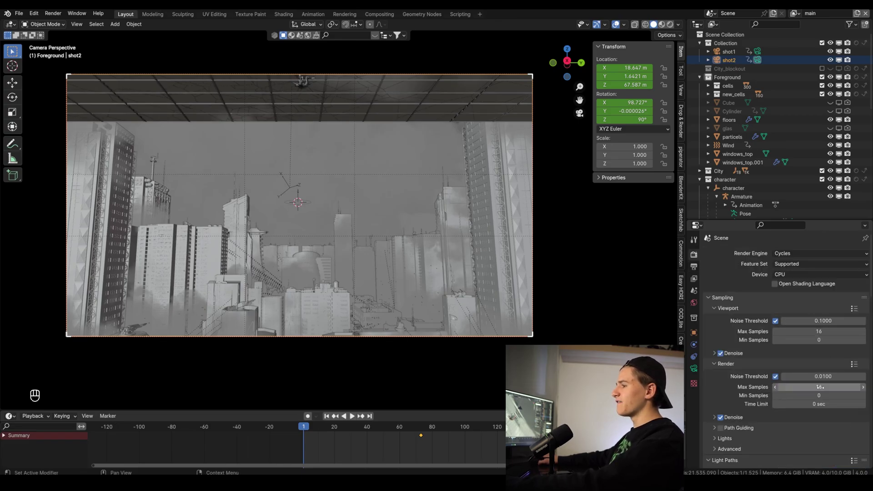
pyautogui.hotkey('ctrl', 's')
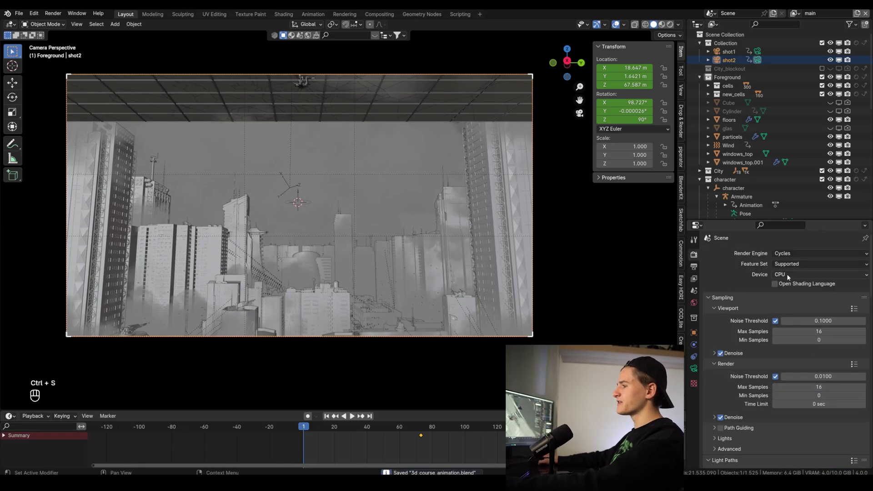
# Set the render device to GPU Compute and, after saving, start a test render of frame 135.
pyautogui.click(787, 274)
pyautogui.click(792, 295)
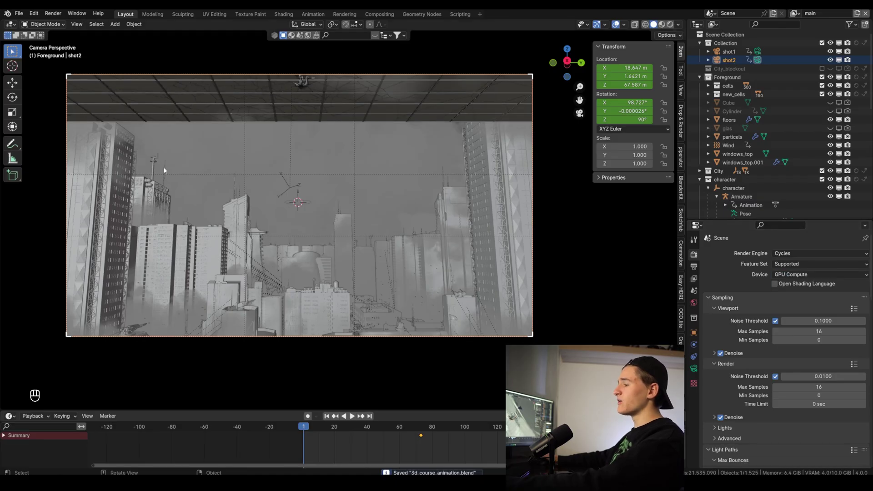
pyautogui.click(521, 426)
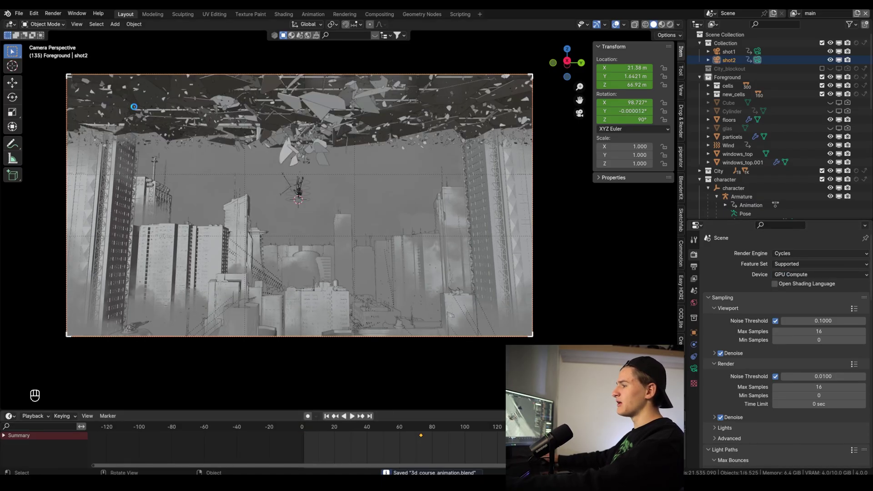
pyautogui.hotkey('ctrl', 's')
pyautogui.click(54, 14)
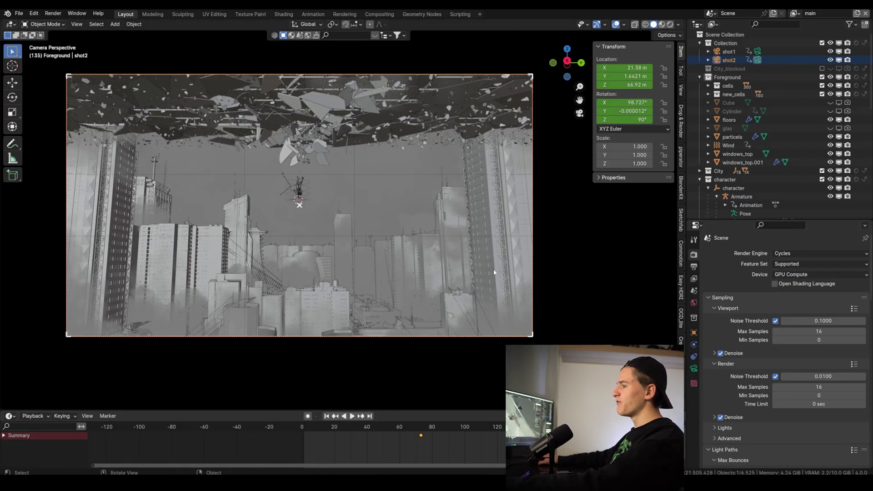
# Switch the render device back to CPU and render the current frame.
pyautogui.click(819, 274)
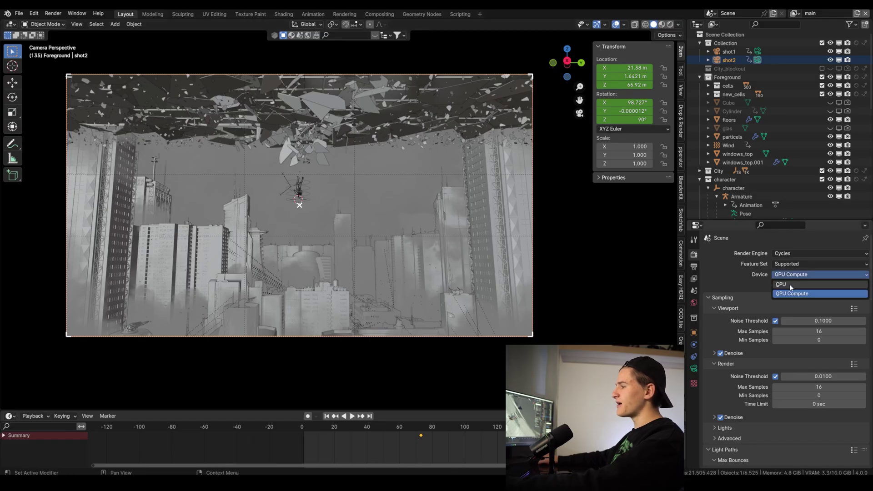
pyautogui.click(818, 284)
pyautogui.click(54, 13)
pyautogui.click(68, 23)
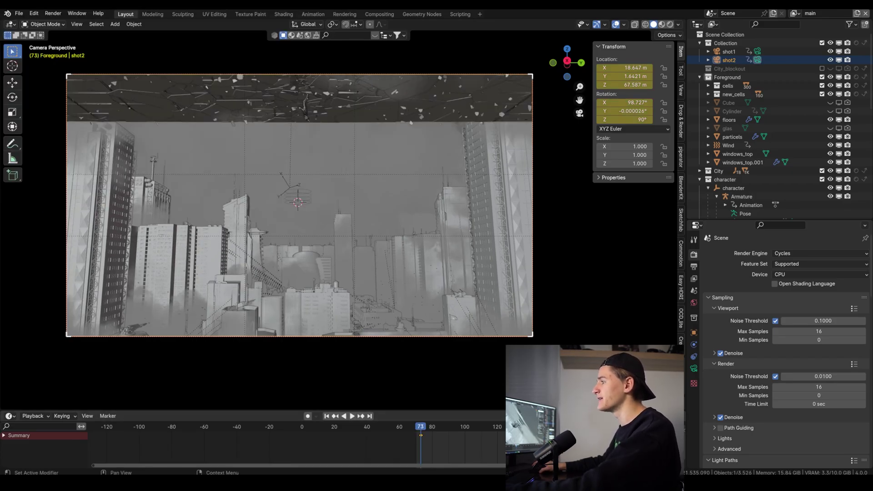
# Create a new folder for the render output in the Animation directory, starting its name with "tes".
pyautogui.click(694, 266)
pyautogui.click(862, 423)
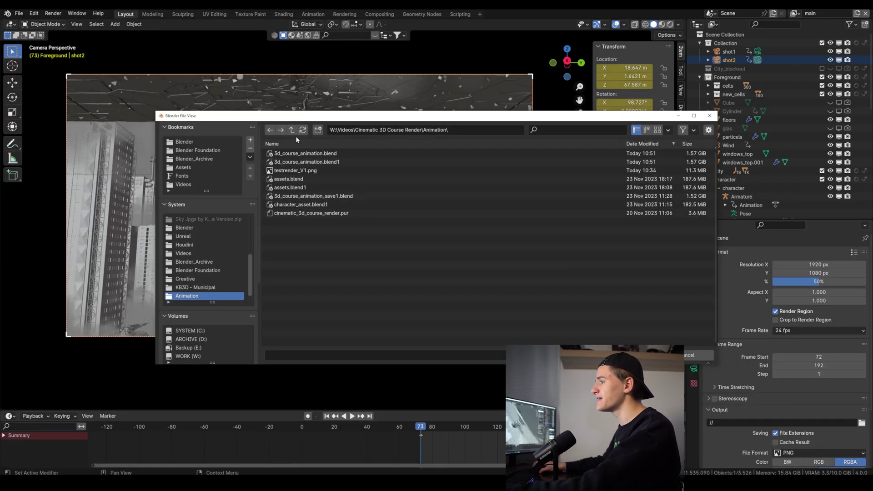
pyautogui.click(318, 130)
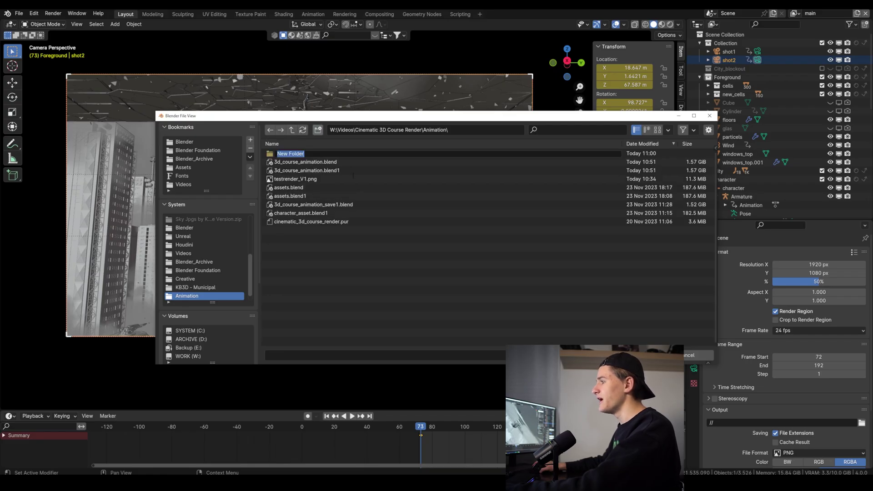
pyautogui.write('tes')
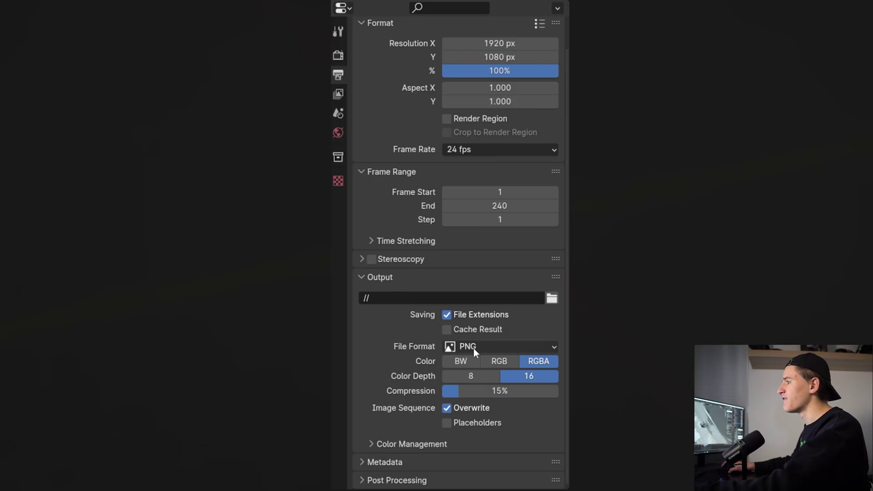
# Review the output File Format and the render settings for sampling, denoising, light paths, volumes, motion blur and performance.
pyautogui.click(473, 348)
pyautogui.click(338, 55)
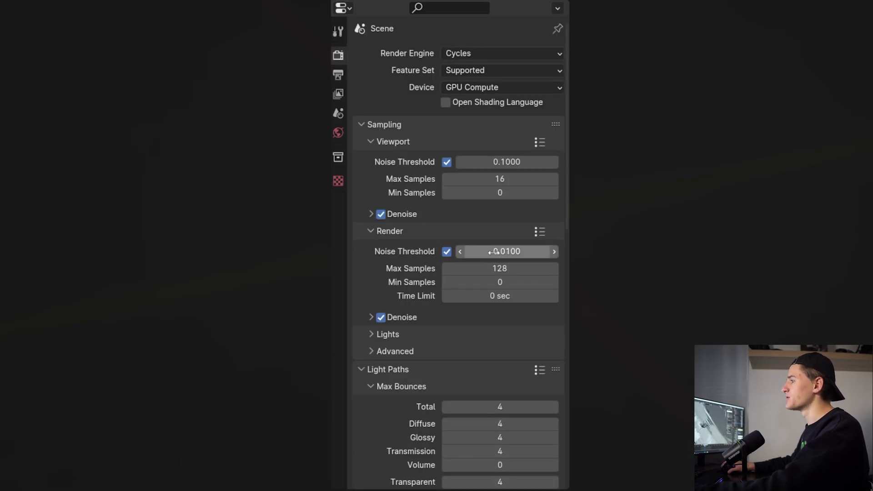
pyautogui.scroll(-3, 426, 312)
pyautogui.scroll(-4, 426, 313)
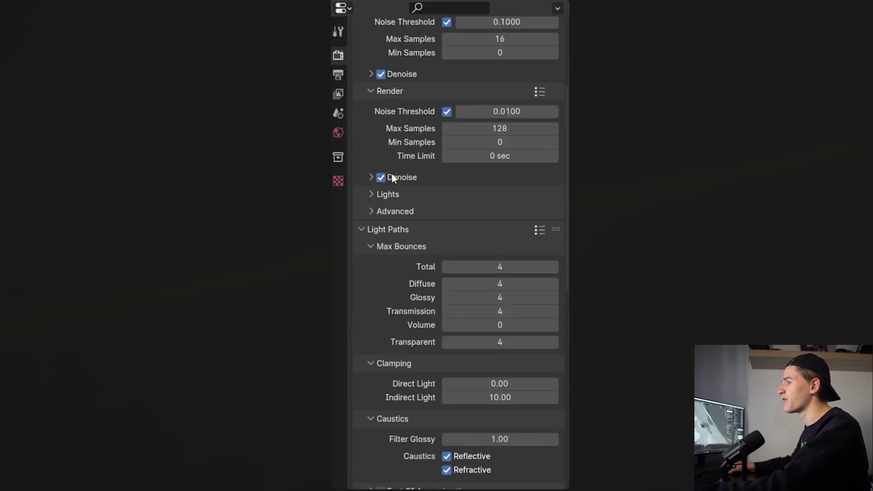
pyautogui.click(371, 177)
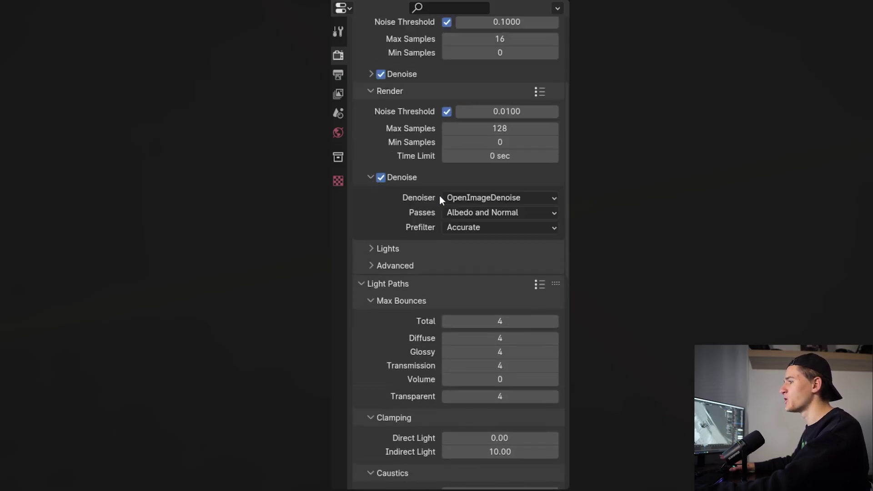
pyautogui.click(371, 178)
pyautogui.scroll(-7, 385, 205)
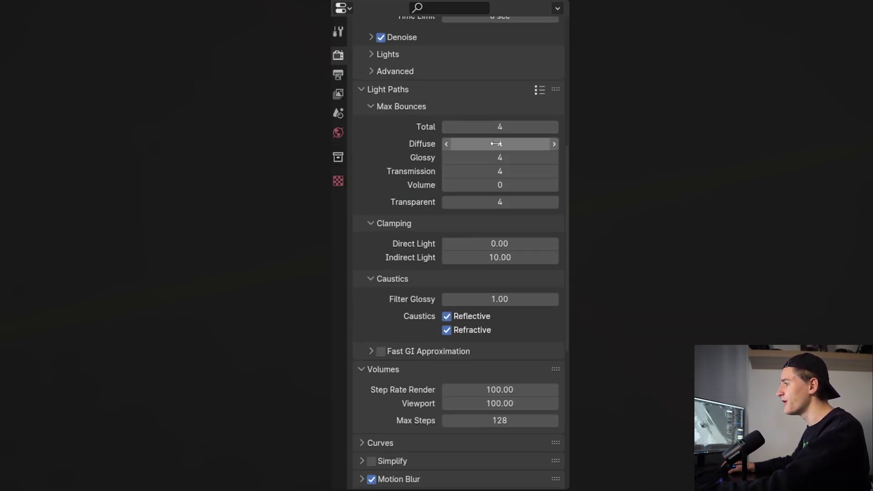
pyautogui.scroll(-5, 393, 218)
pyautogui.scroll(-7, 394, 218)
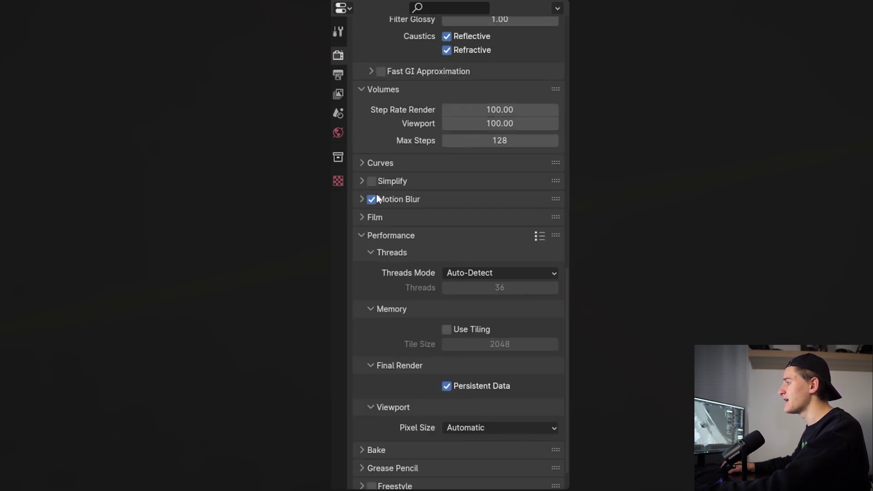
pyautogui.scroll(-1, 395, 234)
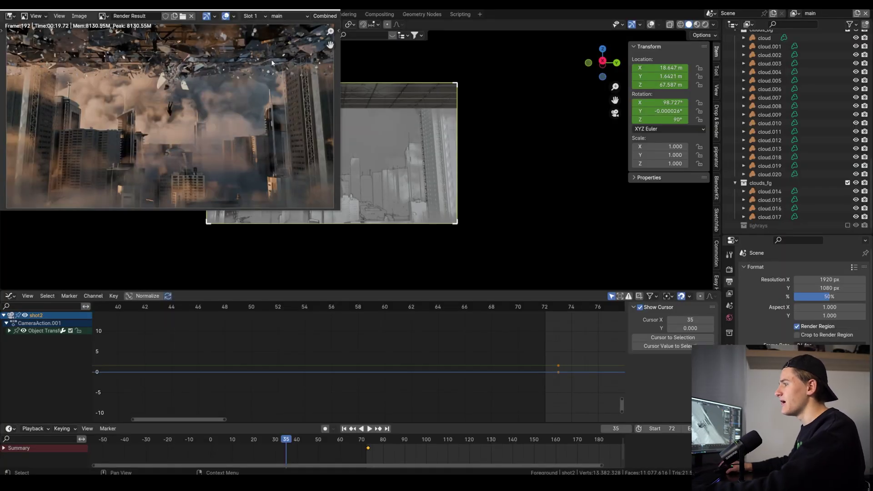
# Close the render result, switch to After Effects and interpret the [0072-0192].png sequence at 24 frames per second.
pyautogui.press('Escape')
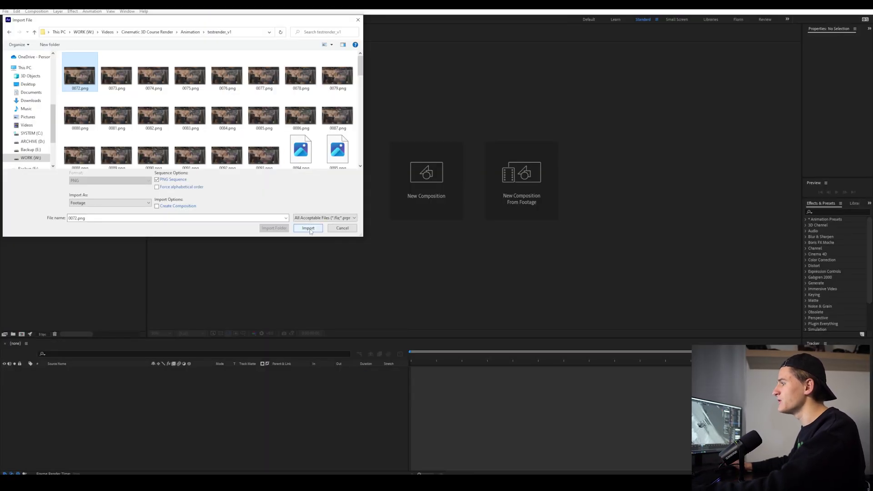
pyautogui.click(310, 226)
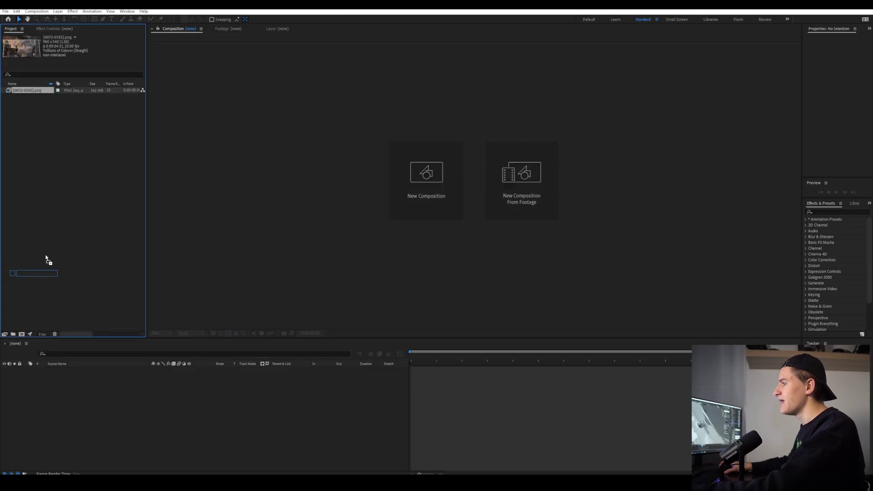
pyautogui.rightClick(47, 94)
pyautogui.moveTo(108, 141)
pyautogui.click(146, 141)
pyautogui.write('24')
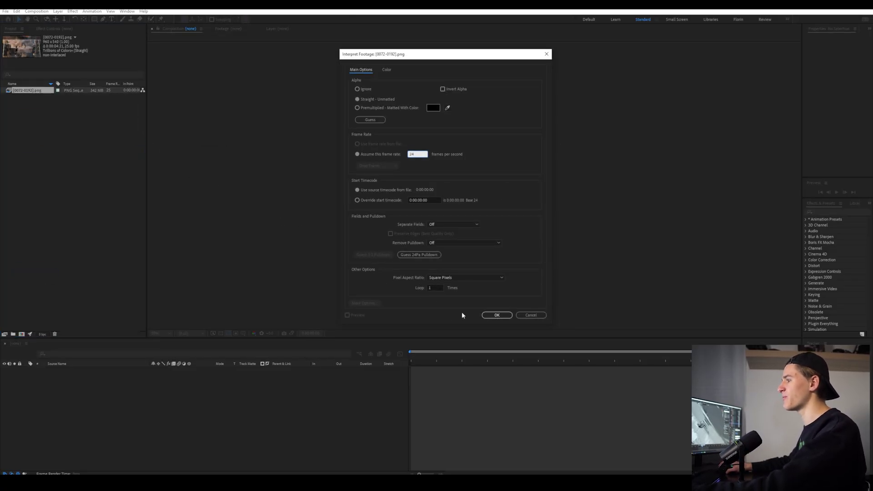
pyautogui.click(495, 315)
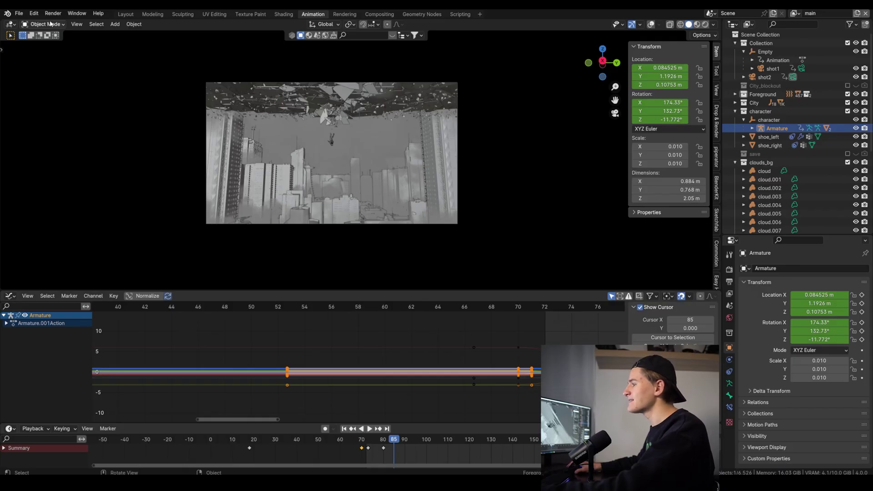
# Switch back to Blender, enter Pose Mode on the character's armature and move its keyframes from frame 80 to frame 84.
pyautogui.click(43, 24)
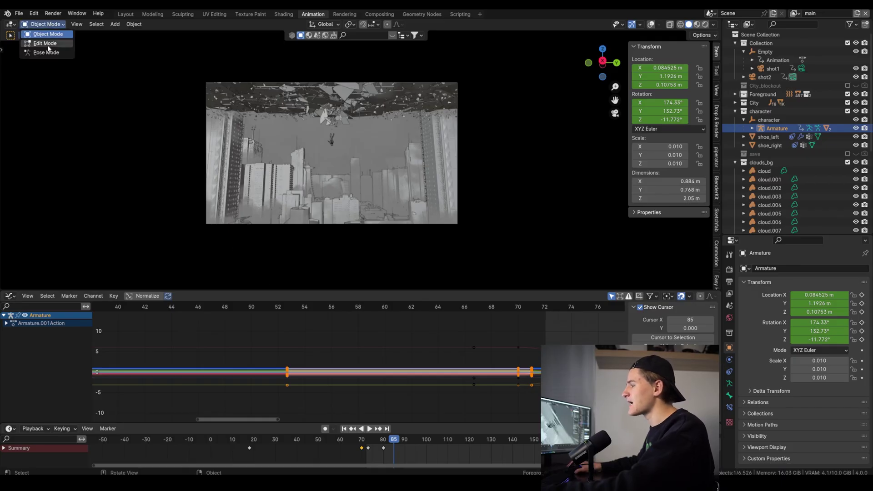
pyautogui.hotkey('ctrl', 'Tab')
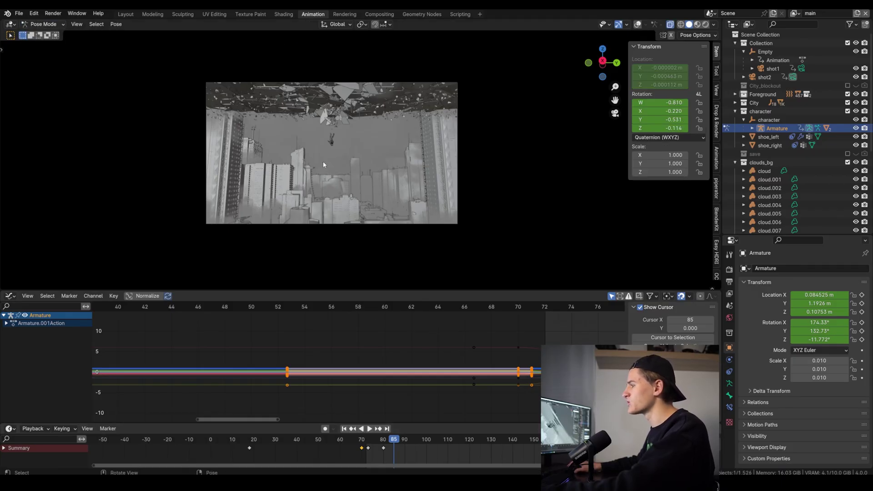
pyautogui.click(638, 25)
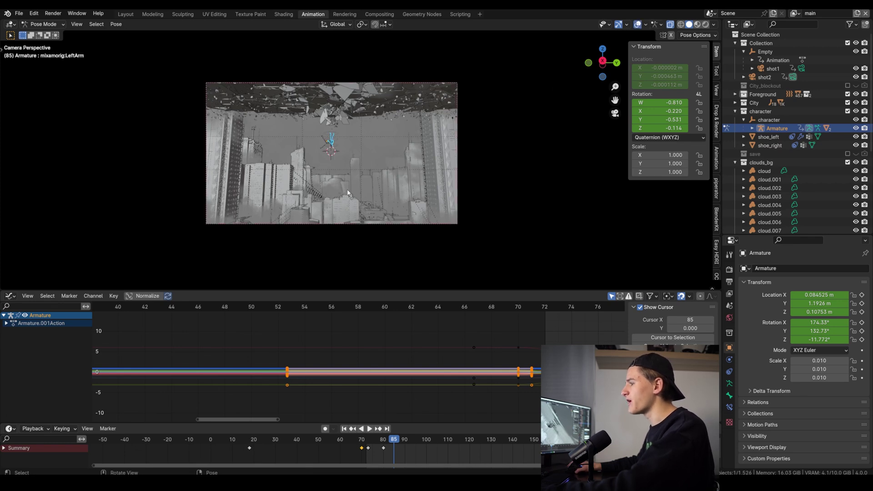
pyautogui.moveTo(389, 457); pyautogui.dragTo(379, 445)
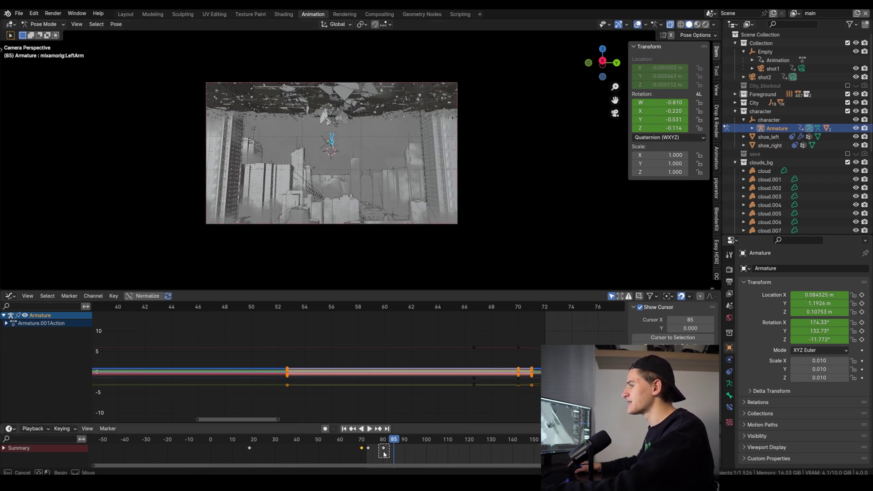
pyautogui.press('g')
pyautogui.click(393, 454)
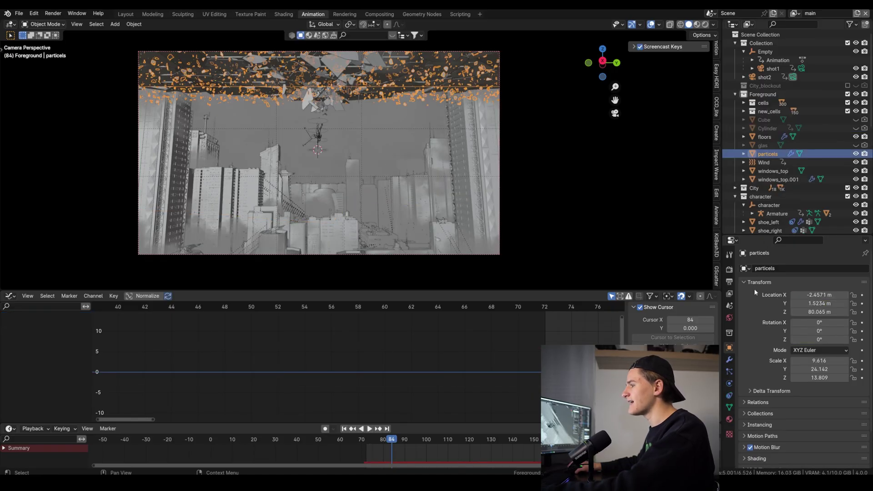
# Delete the bake of the particels object's particle system and set its emission Number to 10000.
pyautogui.click(729, 371)
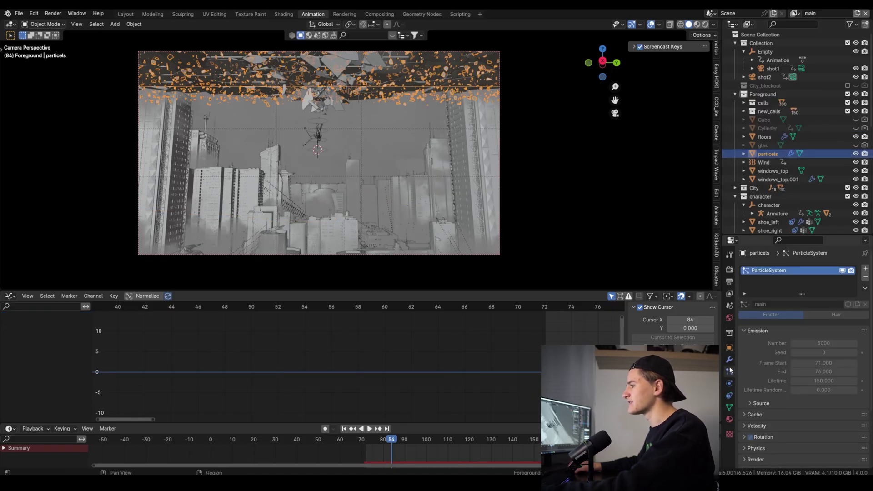
pyautogui.scroll(-4, 746, 360)
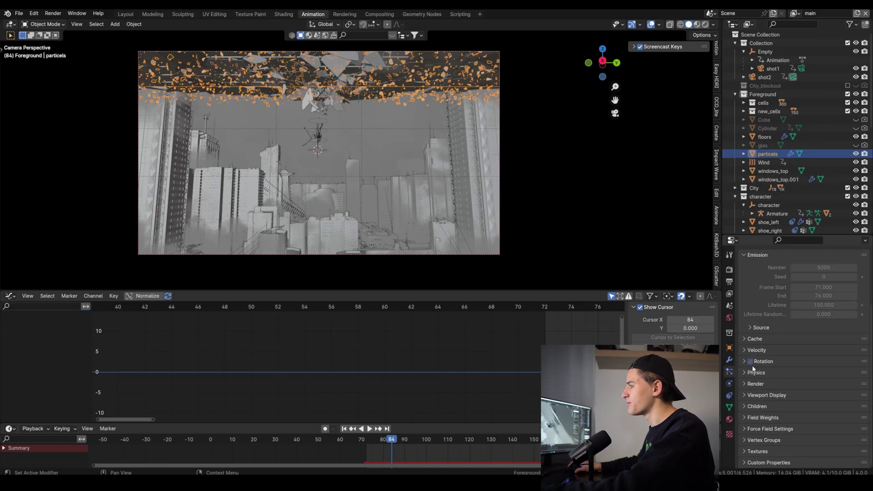
pyautogui.click(746, 339)
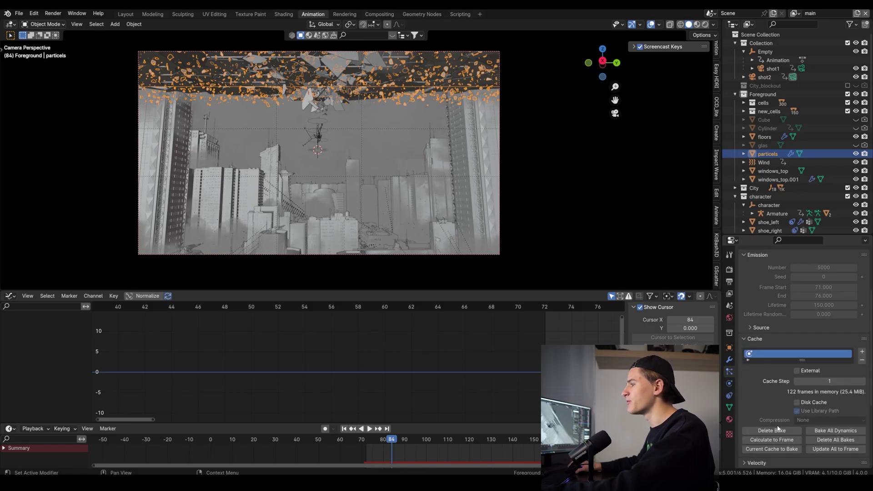
pyautogui.scroll(3, 777, 432)
pyautogui.click(826, 344)
pyautogui.write('10000')
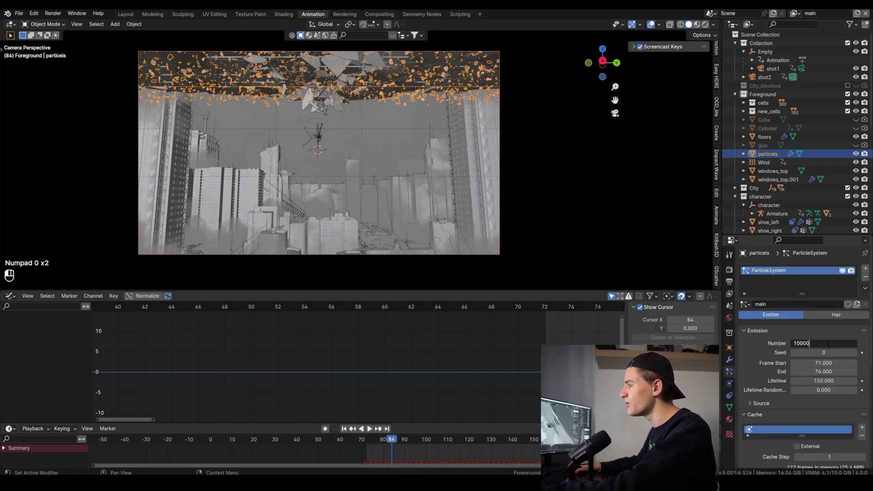
pyautogui.press('Return')
# Set the particle render Scale to 0.075 and bake the particle simulation.
pyautogui.scroll(-8, 771, 384)
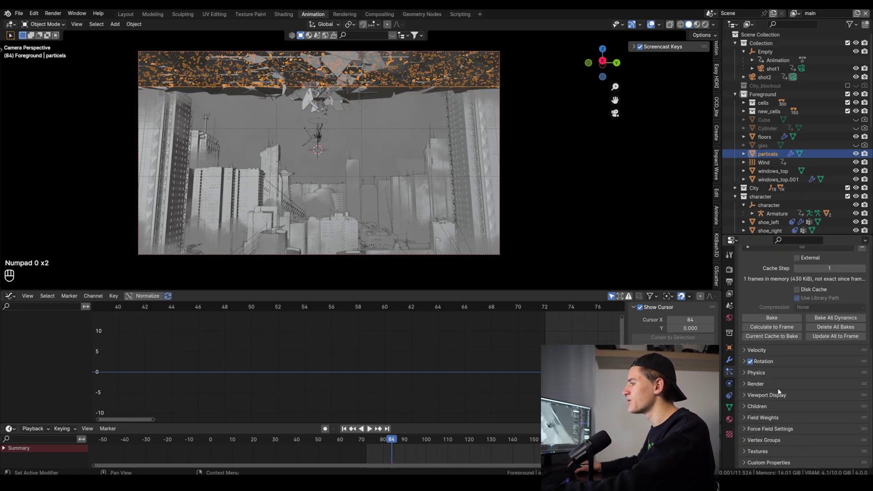
pyautogui.click(762, 384)
pyautogui.doubleClick(822, 407)
pyautogui.write('0.075')
pyautogui.press('Return')
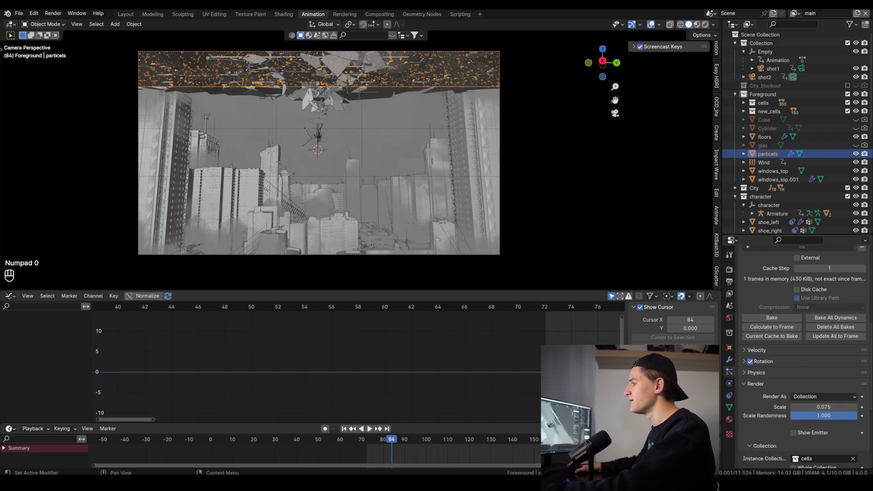
pyautogui.click(770, 319)
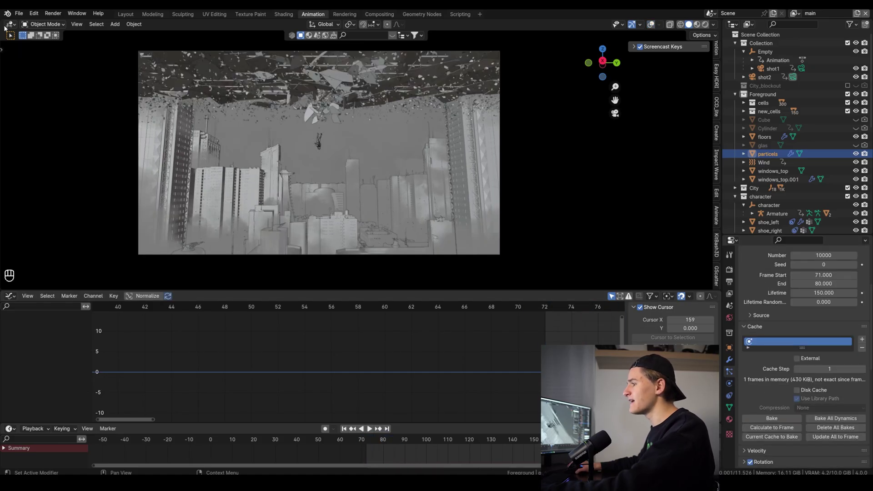
# Delete the particle bake and edit the emission's Frame Start.
pyautogui.click(19, 13)
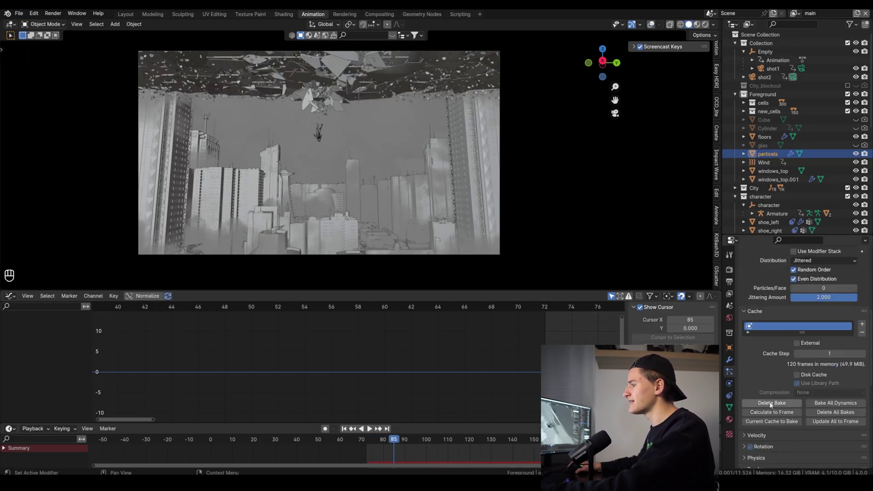
pyautogui.scroll(6, 772, 406)
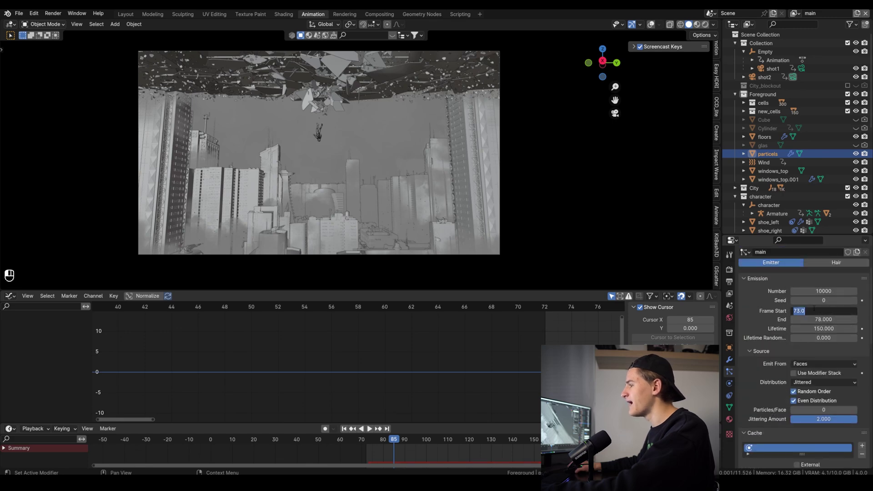
pyautogui.press('Return')
pyautogui.scroll(-6, 784, 421)
pyautogui.scroll(-3, 785, 422)
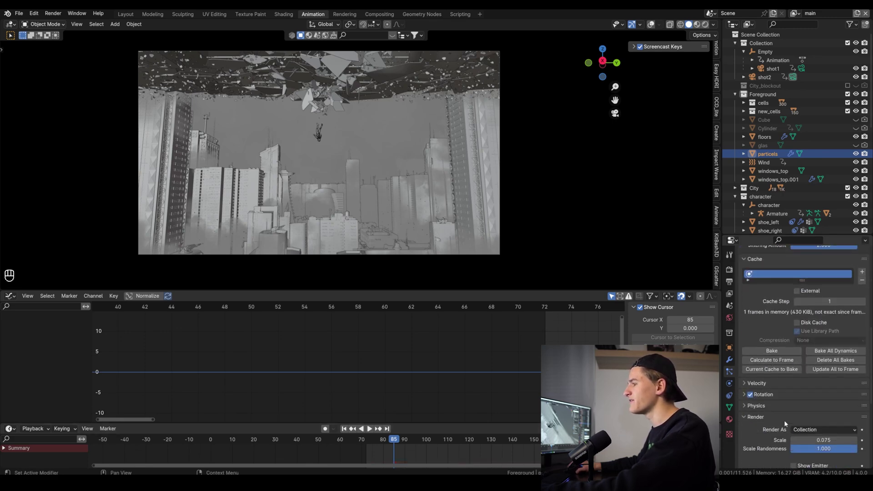
# Set the particles' Normal velocity to -6 m/s.
pyautogui.click(755, 384)
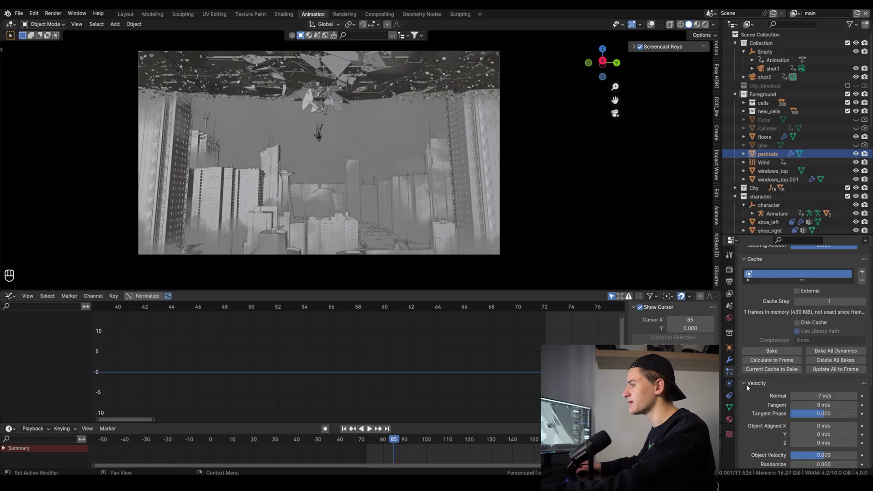
pyautogui.click(814, 396)
pyautogui.write('-6')
pyautogui.press('Return')
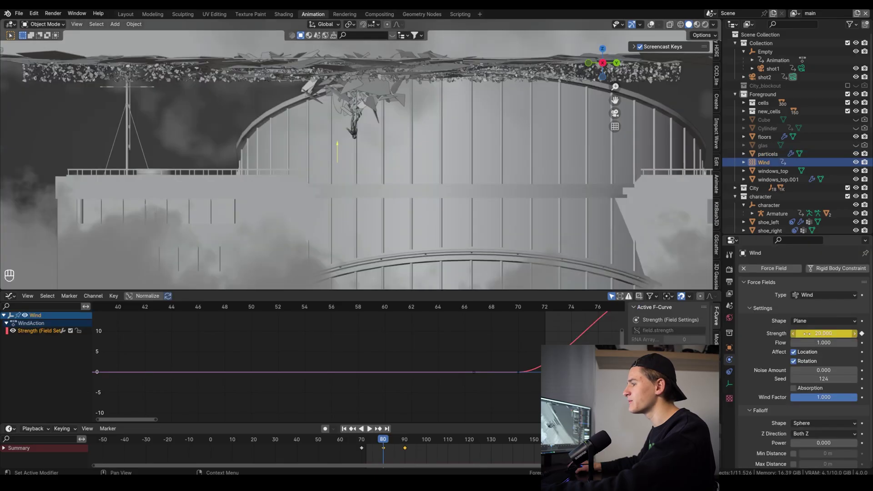
# Change and keyframe the Wind force field's Strength at frame 80, and bake the particles again.
pyautogui.click(820, 333)
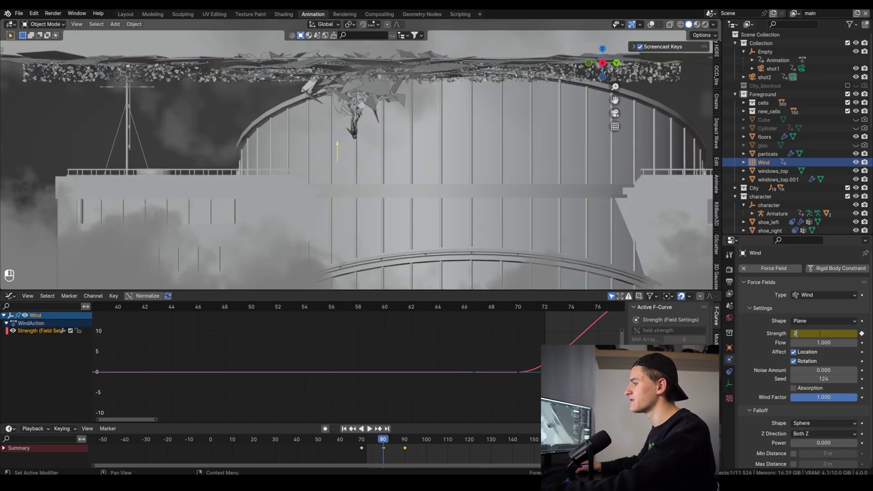
pyautogui.press('Return')
pyautogui.press('i')
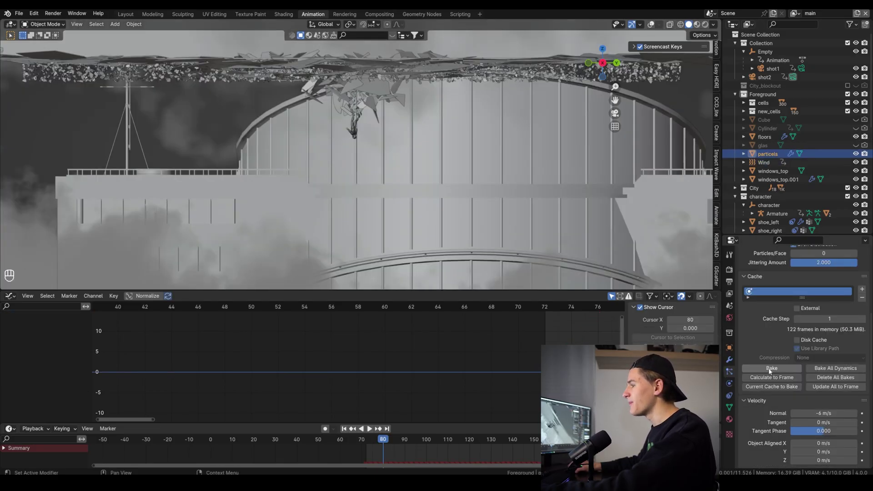
pyautogui.click(771, 369)
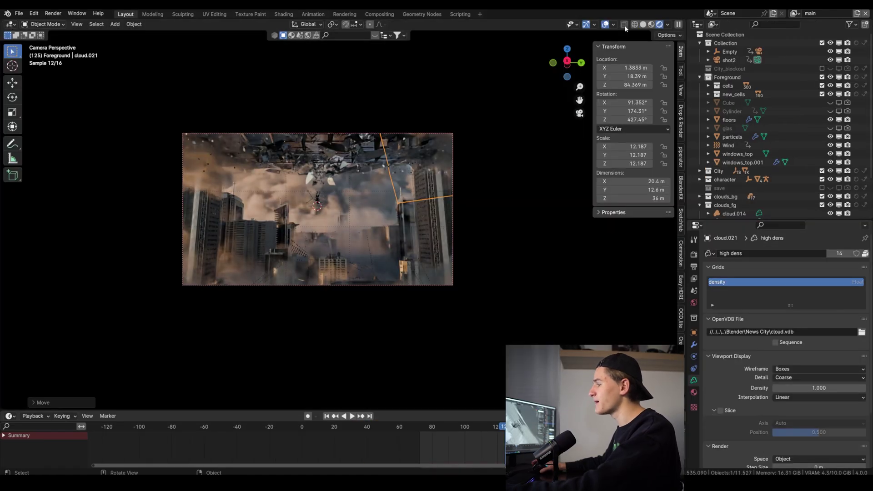
# Switch the viewport to solid shading and place a duplicated low_dens background cloud about 20 m along Y.
pyautogui.click(643, 24)
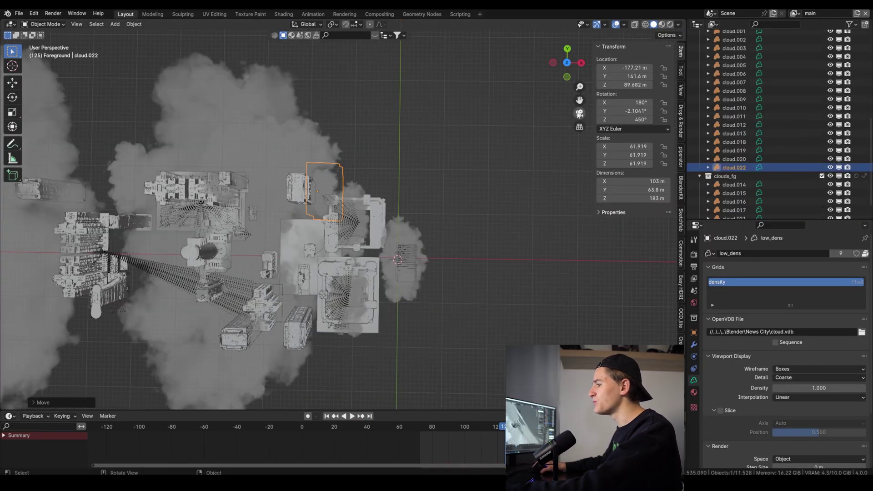
pyautogui.press('KP_0')
pyautogui.press('g')
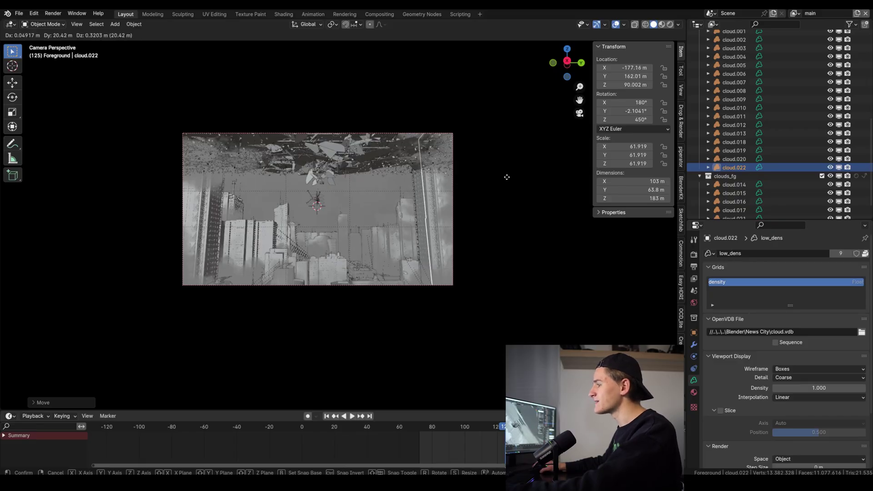
pyautogui.click(500, 177)
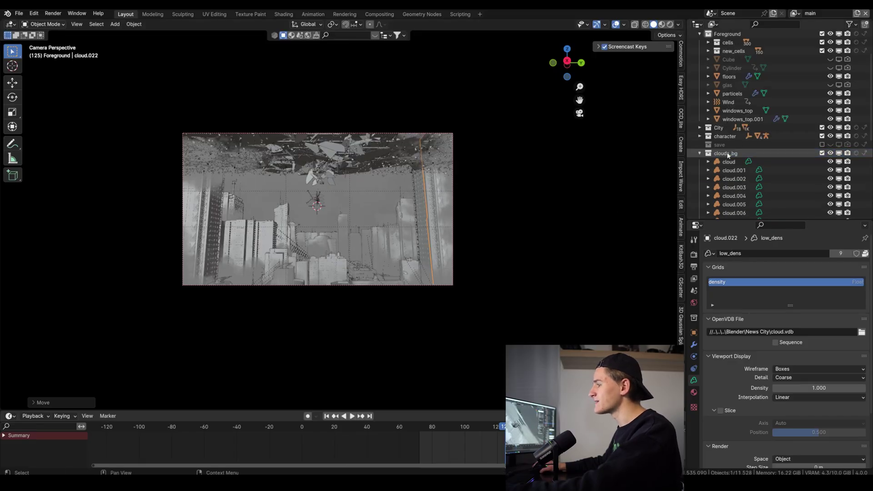
# Select all objects in the clouds_bg collection and keyframe their location at frame 192.
pyautogui.rightClick(728, 155)
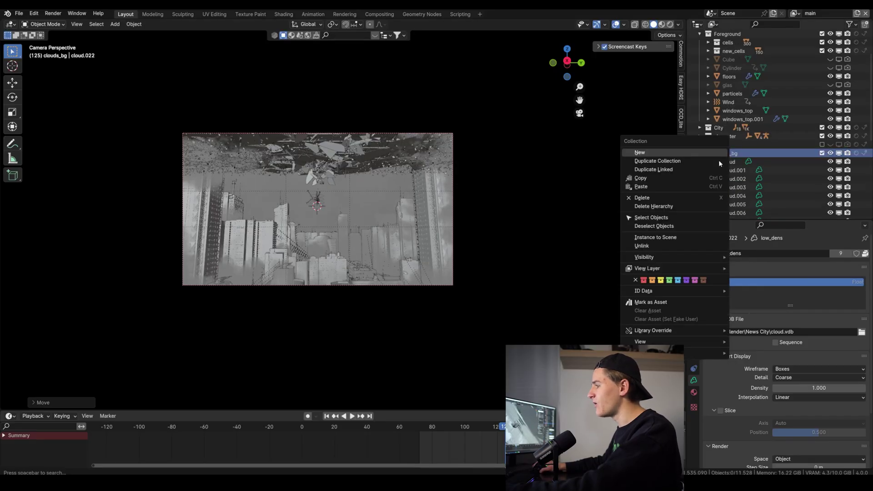
pyautogui.click(652, 218)
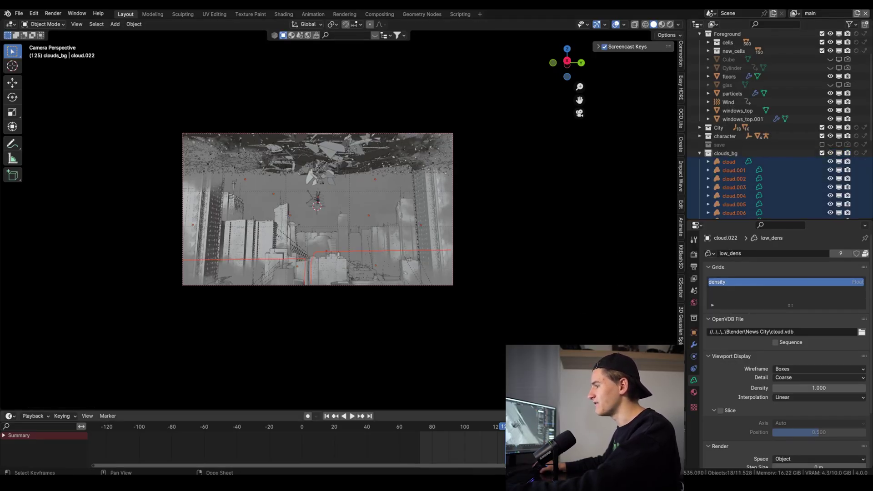
pyautogui.click(614, 426)
pyautogui.press('i')
pyautogui.click(413, 198)
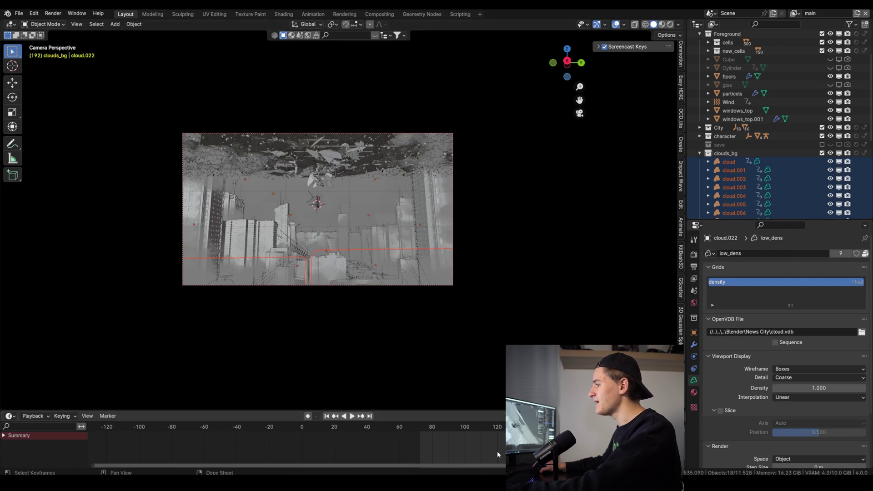
# At frame 72, move the background clouds about -45 m along Y and keyframe their location.
pyautogui.click(420, 427)
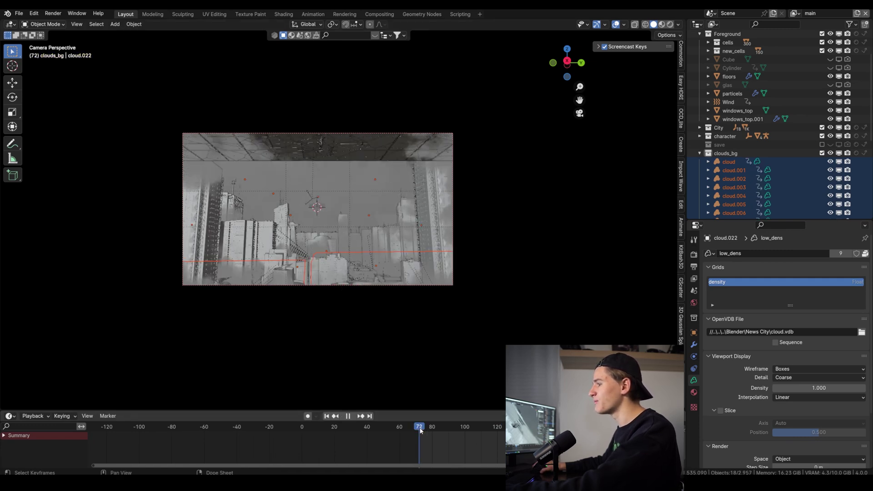
pyautogui.press('g')
pyautogui.press('y')
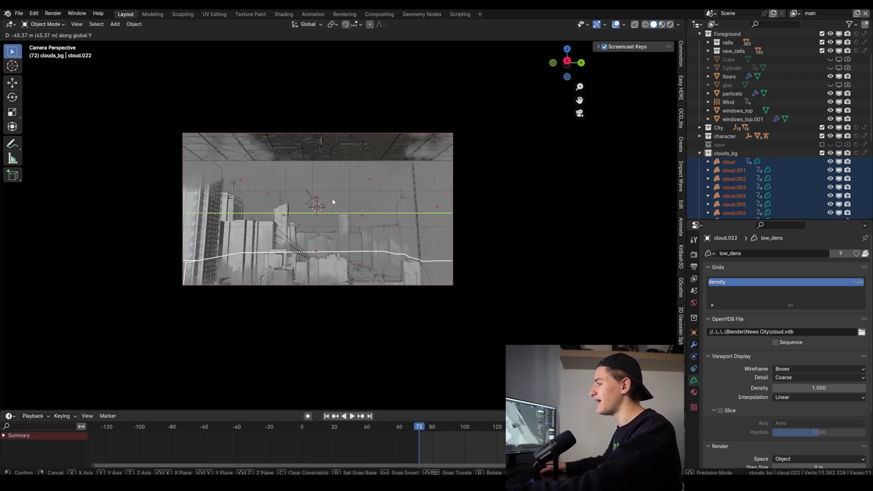
pyautogui.click(332, 198)
pyautogui.press('i')
pyautogui.click(334, 202)
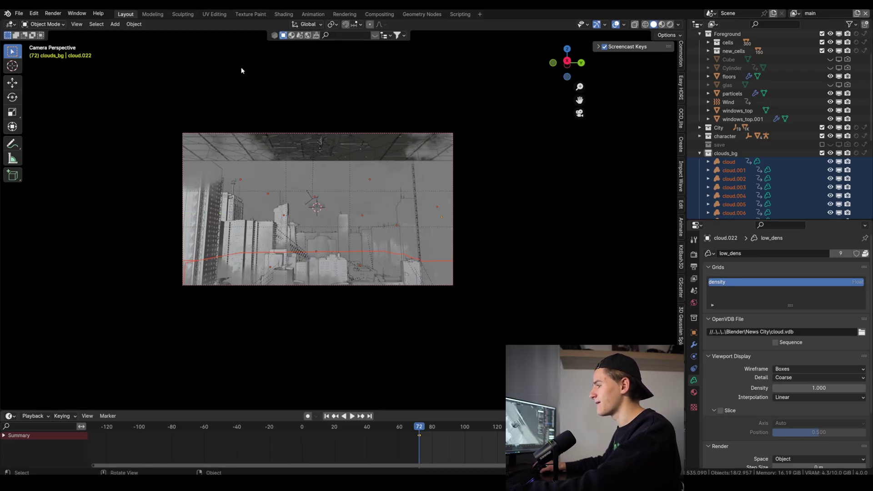
# Open the Animation workspace and set all of the background clouds' keyframes to linear interpolation.
pyautogui.click(313, 14)
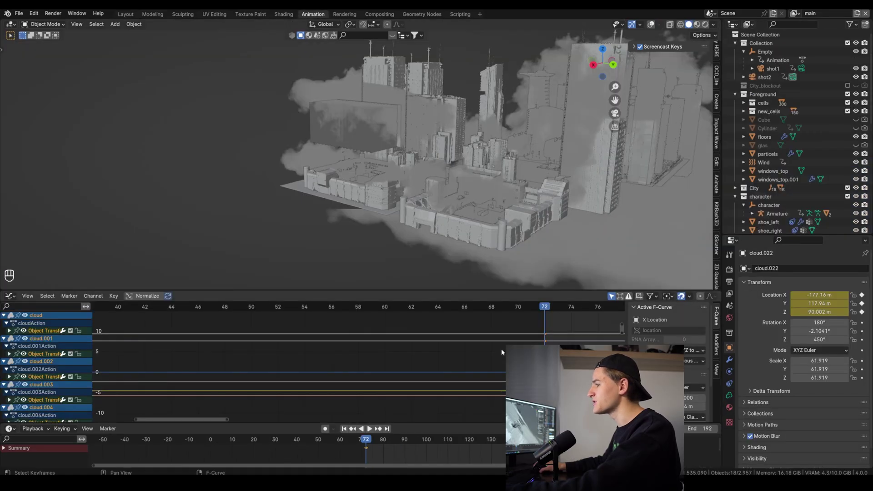
pyautogui.press('Home')
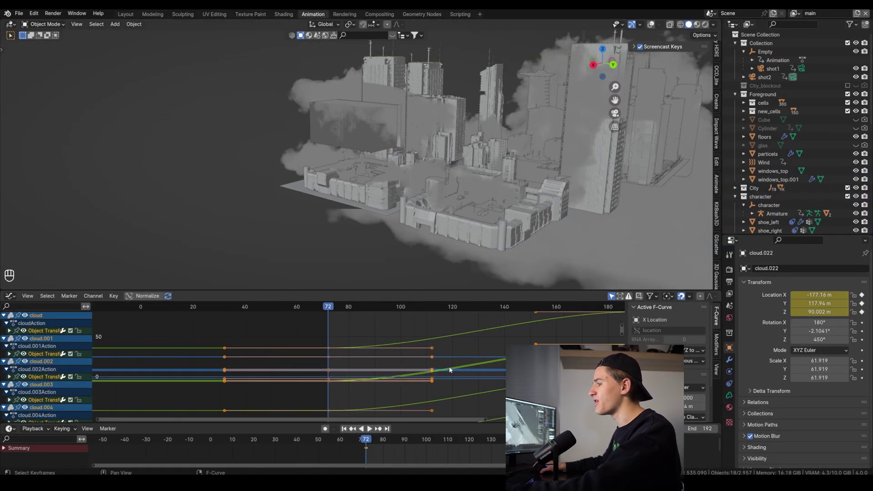
pyautogui.press('a')
pyautogui.press('t')
pyautogui.click(292, 388)
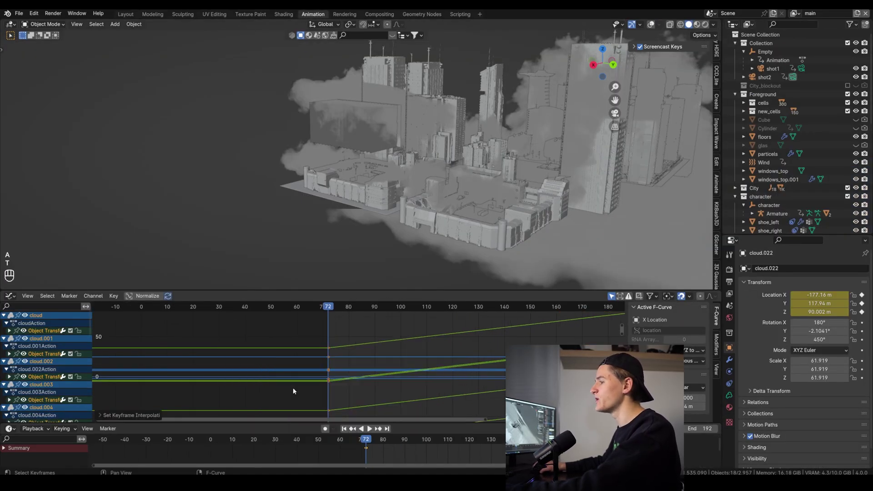
# Return to the Layout workspace and move the selected background clouds along Y in the camera view.
pyautogui.click(126, 14)
pyautogui.press('KP_0')
pyautogui.press('g')
pyautogui.press('y')
pyautogui.press('Return')
# Randomize the selected background clouds' Y location by 10 m with Randomize Transform and keyframe the result at frame 72.
pyautogui.press('space')
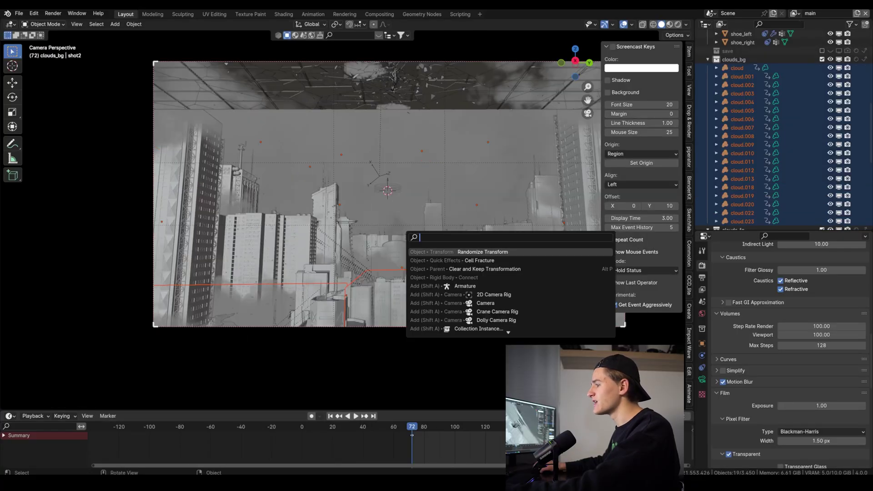
pyautogui.press('Return')
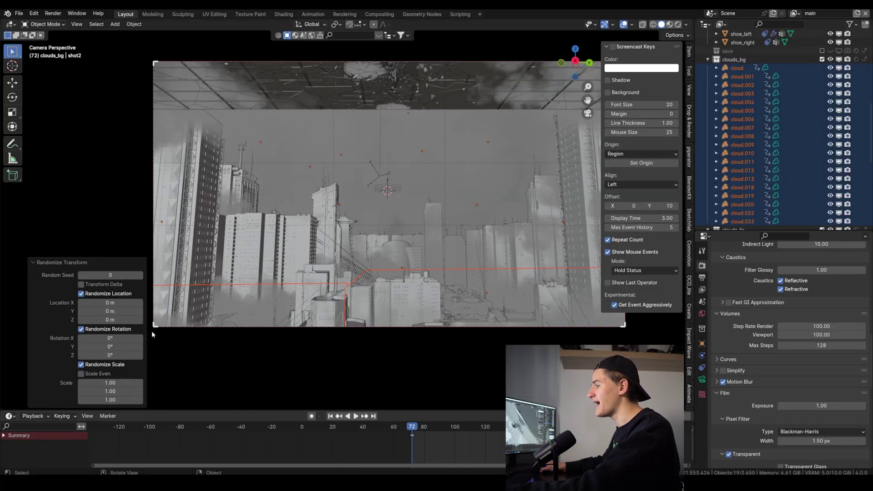
pyautogui.click(110, 311)
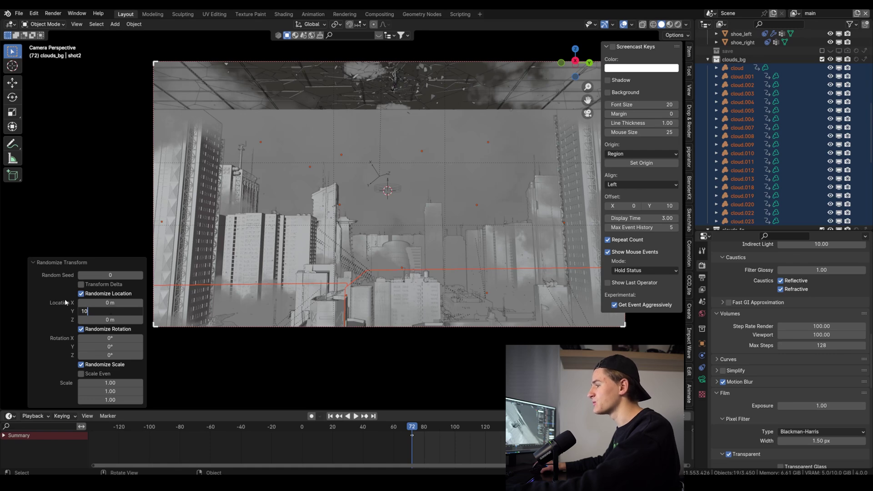
pyautogui.press('Return')
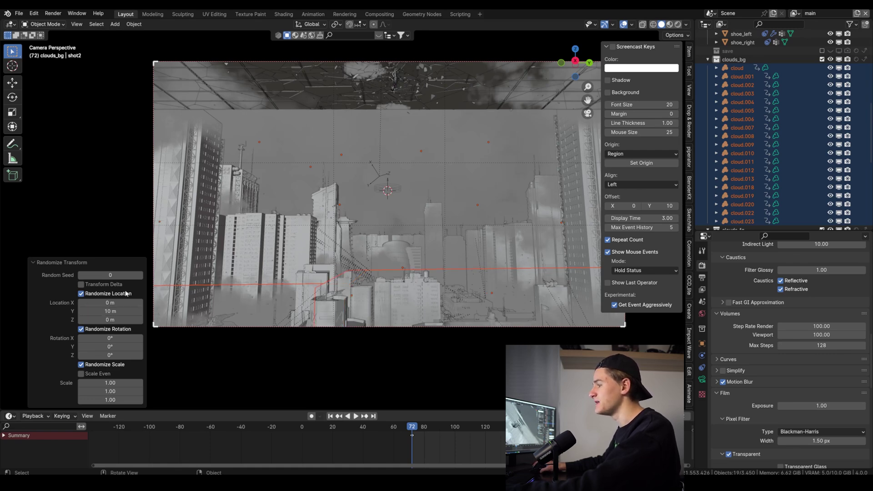
pyautogui.press('i')
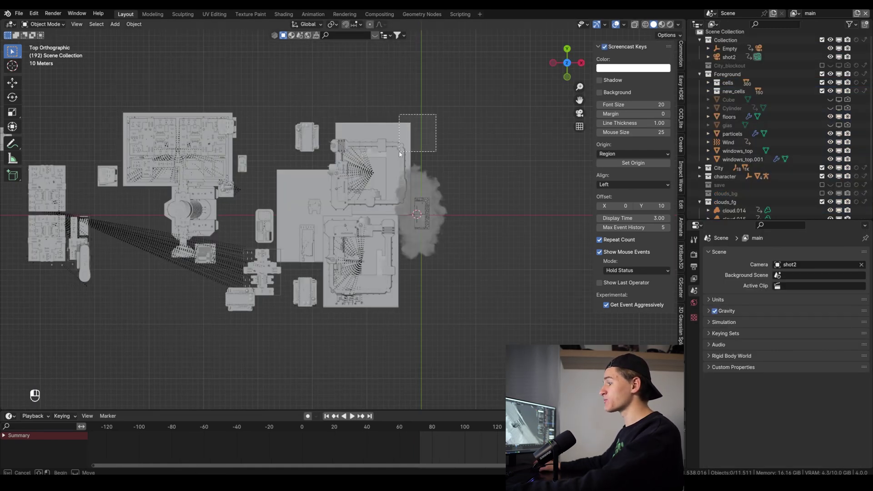
# Place two linked duplicates of the city block, moving the first about 145 m along X and the second about 167 m along negative Y.
pyautogui.moveTo(399, 154); pyautogui.dragTo(399, 154)
pyautogui.hotkey('alt', 'd')
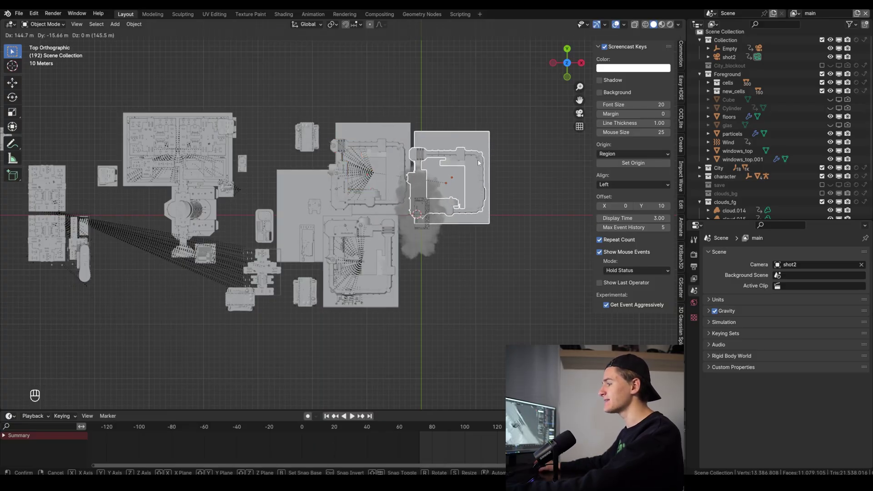
pyautogui.click(479, 162)
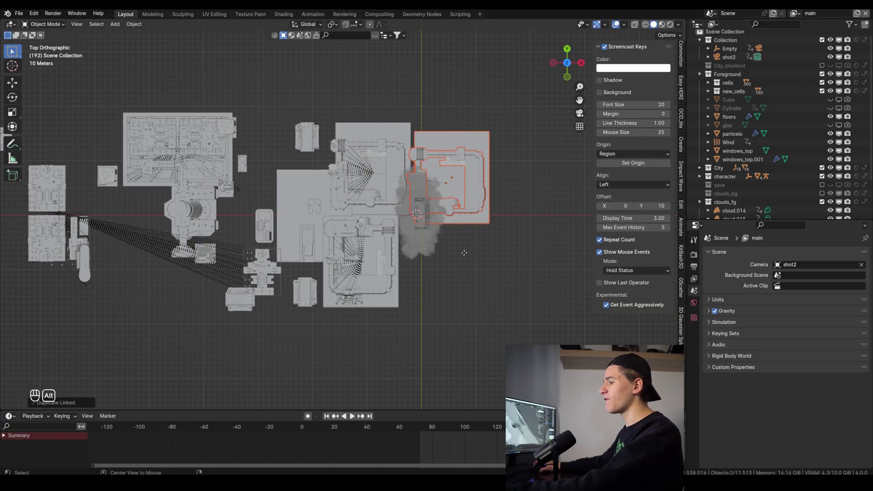
pyautogui.hotkey('alt', 'd')
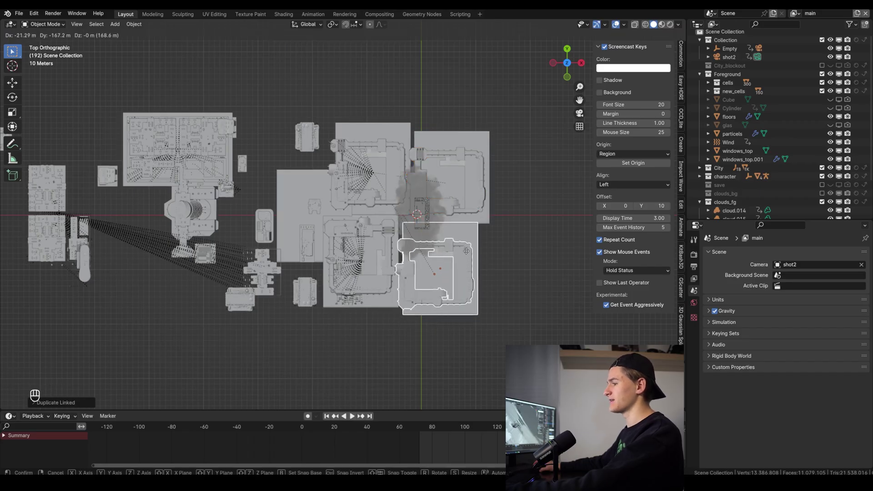
pyautogui.click(466, 251)
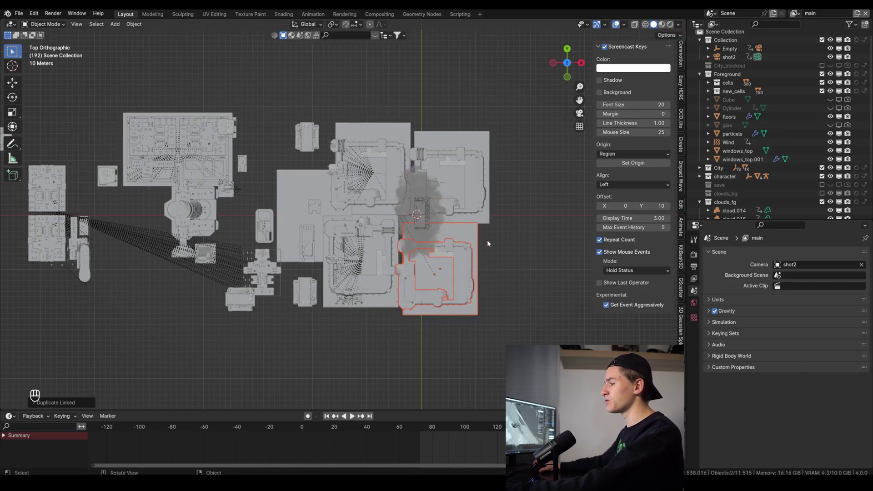
pyautogui.click(579, 113)
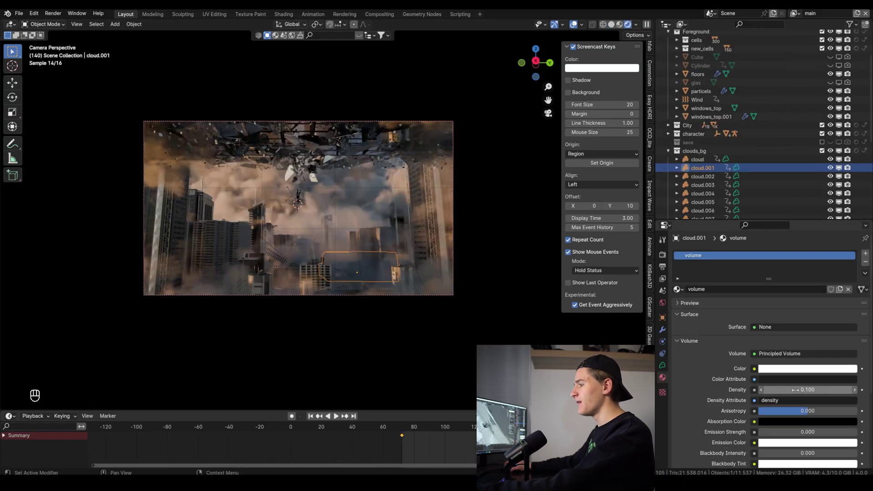
# Set the Principled Volume density of cloud.001's volume material to 0.25.
pyautogui.click(795, 390)
pyautogui.write('0.25')
pyautogui.press('Return')
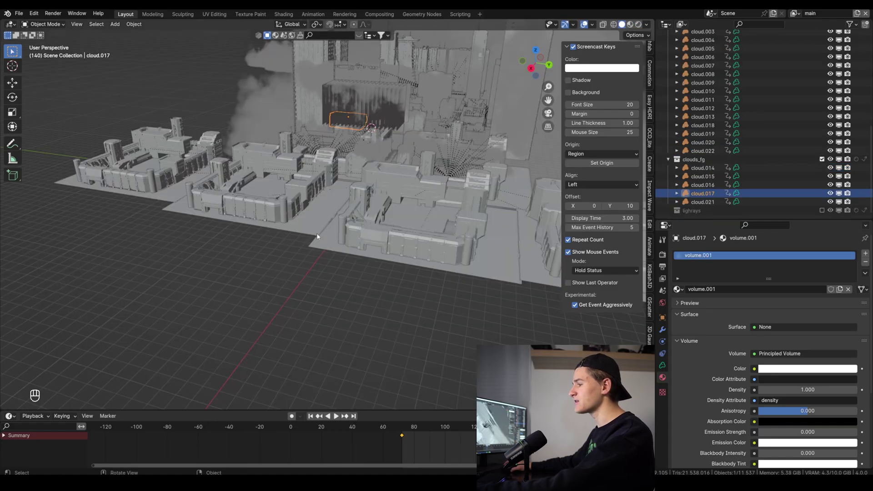
# Add a mesh cube as the base for a bird.
pyautogui.hotkey('shift', 'a')
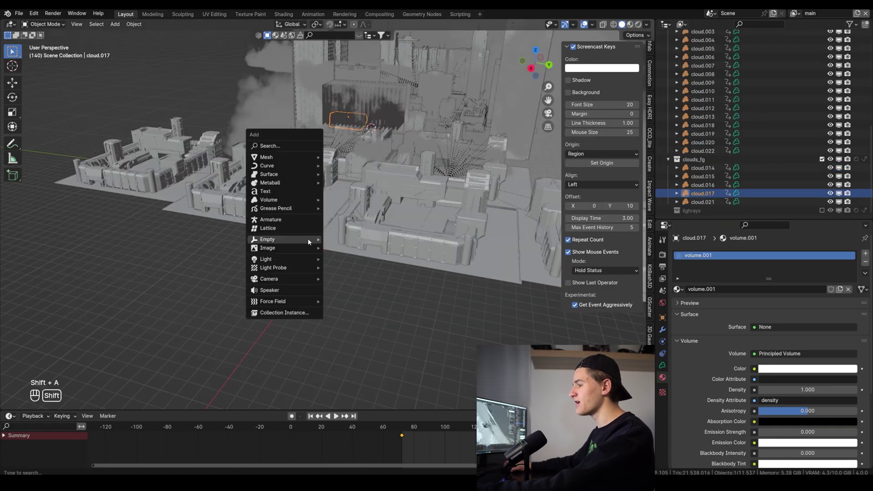
pyautogui.moveTo(308, 242)
pyautogui.moveTo(288, 157)
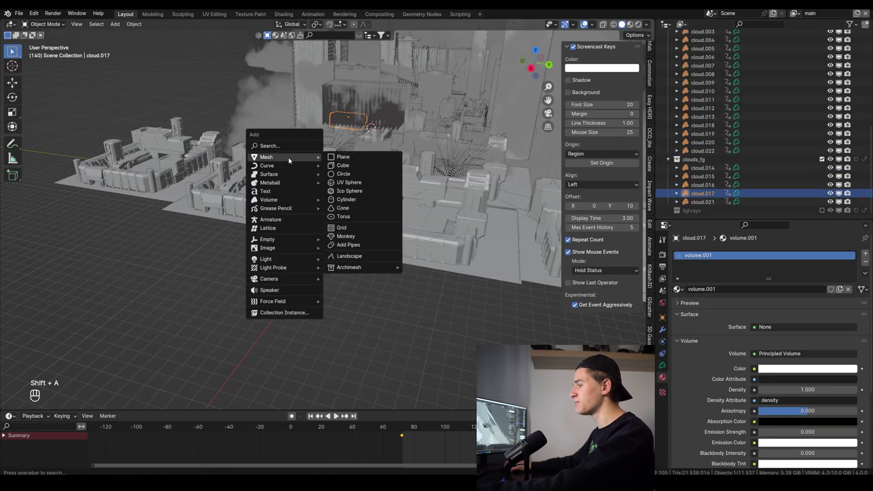
pyautogui.click(343, 166)
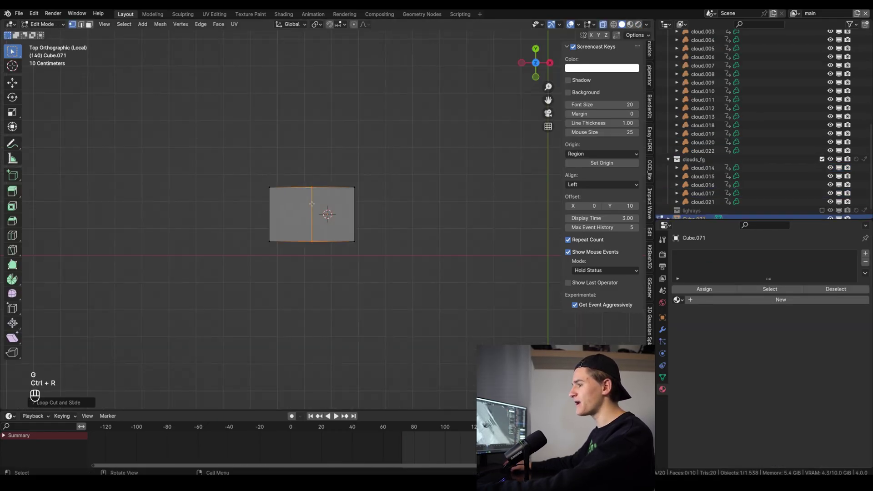
# Scale, move and extrude the cube's end sections in top view to form the bird's tapered body, neck and tail.
pyautogui.press('s')
pyautogui.click(260, 205)
pyautogui.press('g')
pyautogui.click(253, 204)
pyautogui.press('s')
pyautogui.click(257, 209)
pyautogui.press('e')
pyautogui.moveTo(355, 239); pyautogui.dragTo(356, 216, button='middle')
# Add a plane within the bird mesh and shape it into a curved wing of three segments extending from the body.
pyautogui.hotkey('shift', 'a')
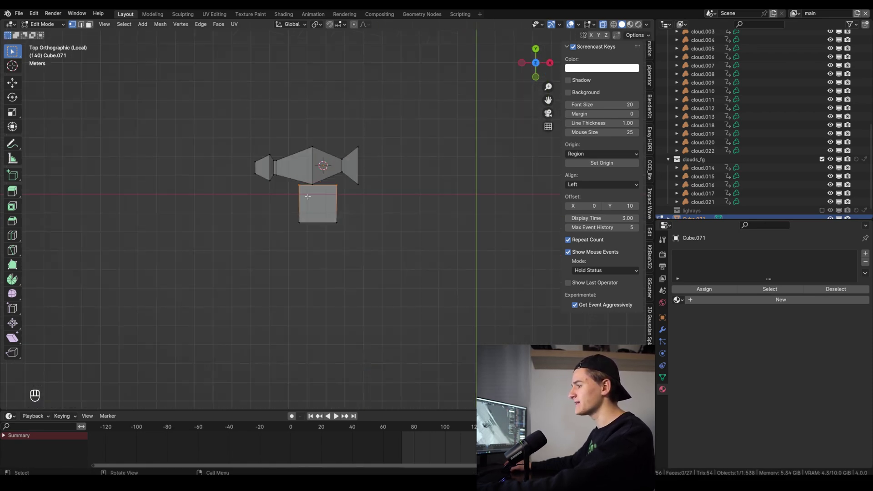
pyautogui.press('g')
pyautogui.click(334, 322)
pyautogui.press('g')
pyautogui.click(272, 283)
pyautogui.press('Tab')
pyautogui.press('Tab')
pyautogui.press('ctrl+KP_Add')
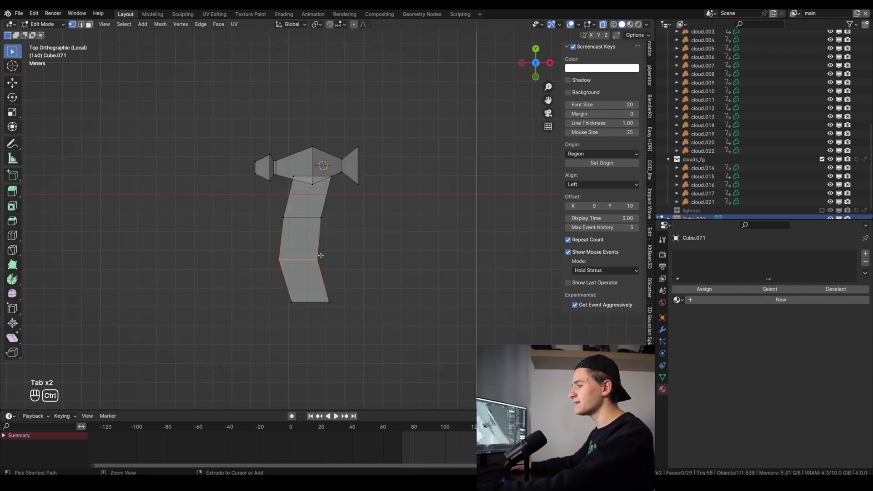
# Undo the last edit, and move and rotate the wing segments so both wings slope down from the body.
pyautogui.hotkey('ctrl', 'z')
pyautogui.press('r')
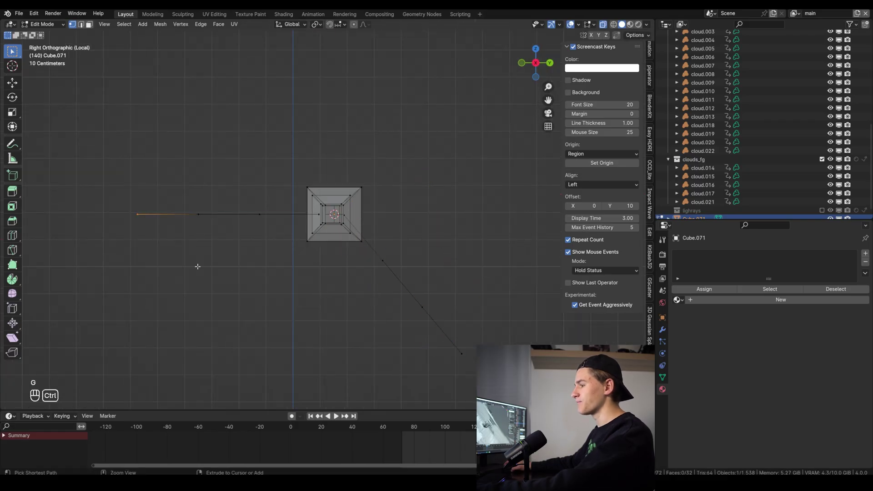
pyautogui.press('r')
pyautogui.click(309, 318)
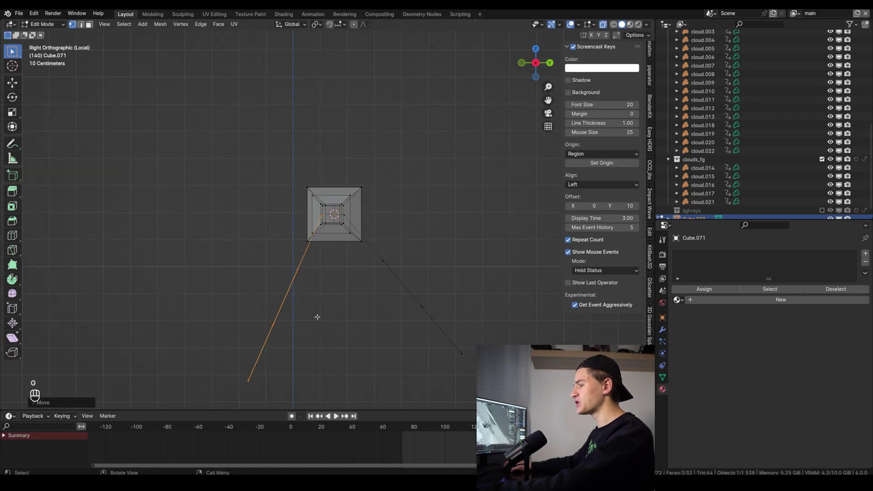
pyautogui.press('r')
# Add the Basis and Key 1 shape keys and move the wings into the raised flapping pose on Key 1.
pyautogui.click(861, 332)
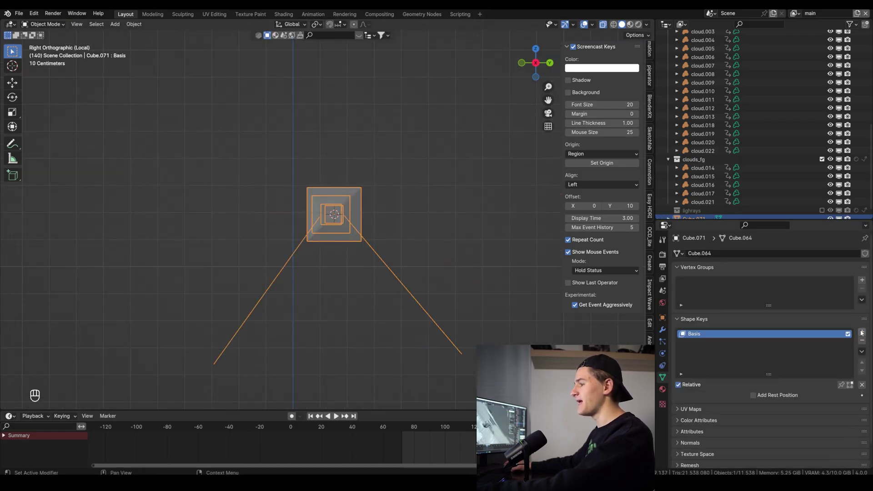
pyautogui.click(863, 333)
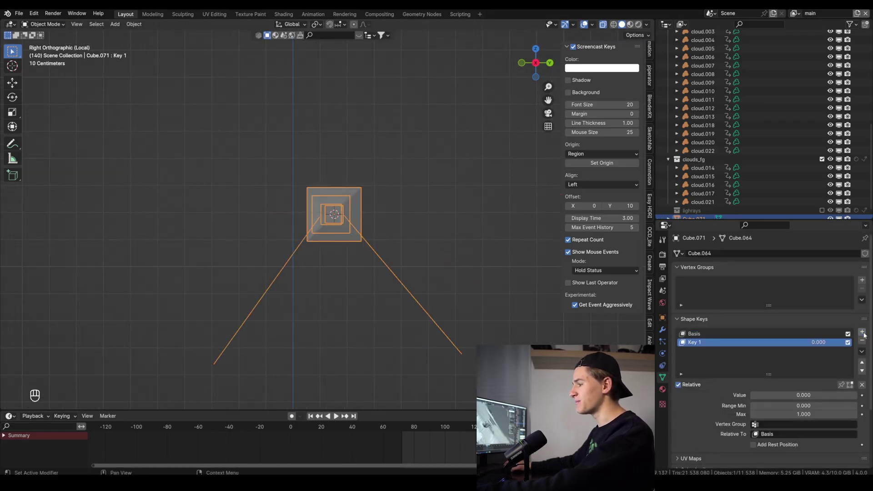
pyautogui.press('Tab')
pyautogui.press('g')
pyautogui.click(355, 165)
# Keyframe the Key 1 value at 0 on frame 72 and at a raised value on frame 80, and adjust the keyframe timing.
pyautogui.press('i')
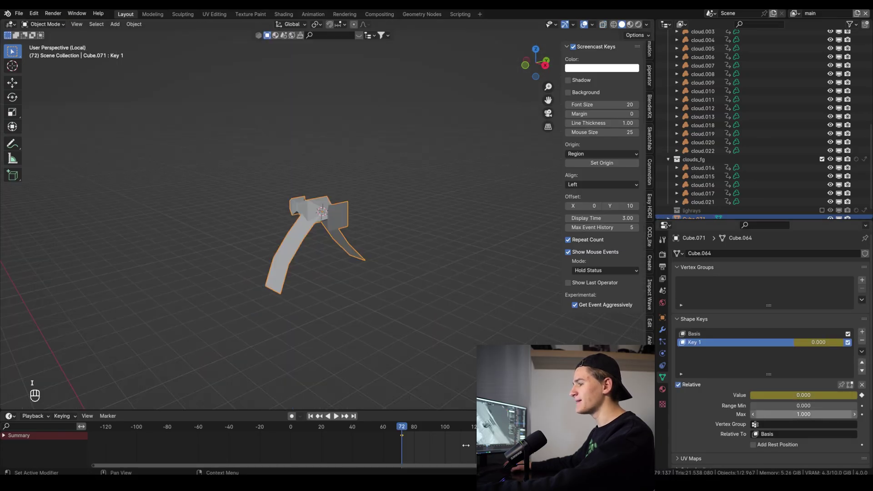
pyautogui.click(414, 427)
pyautogui.moveTo(773, 395); pyautogui.dragTo(849, 396)
pyautogui.press('i')
pyautogui.click(402, 426)
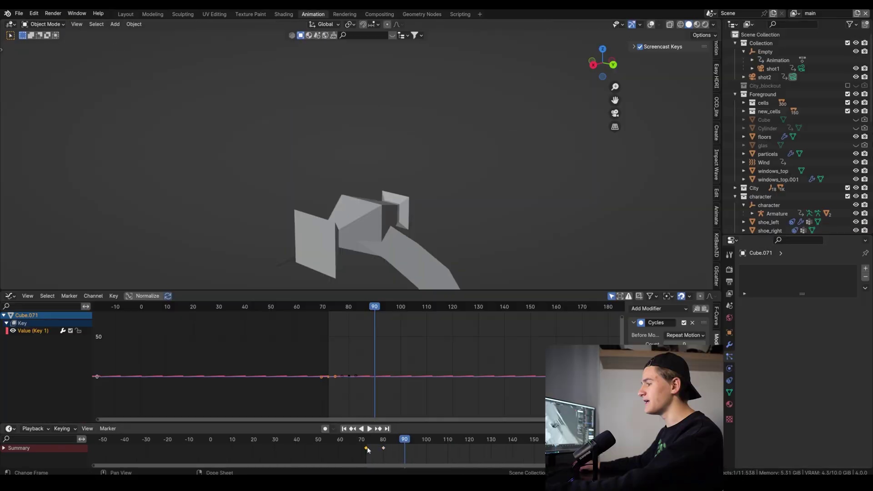
pyautogui.press('g')
pyautogui.click(406, 456)
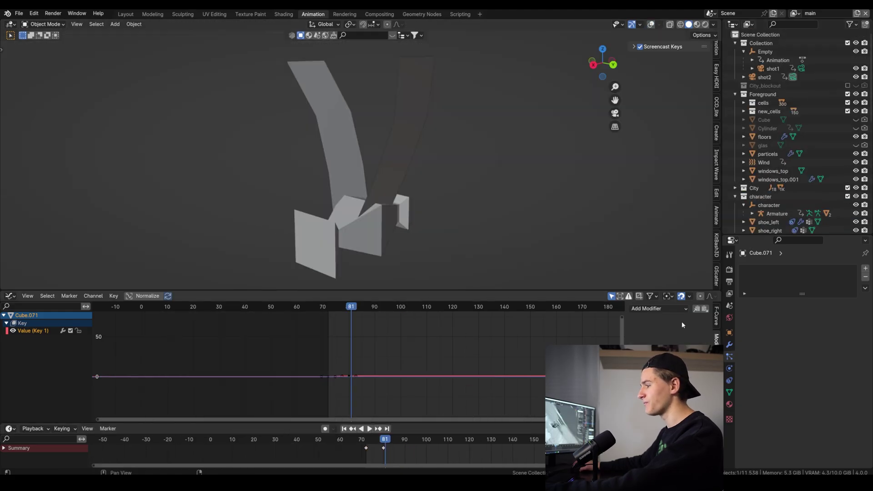
# Add a Cycles modifier to the bird's Key 1 curve and play the flapping from frame 72.
pyautogui.click(653, 309)
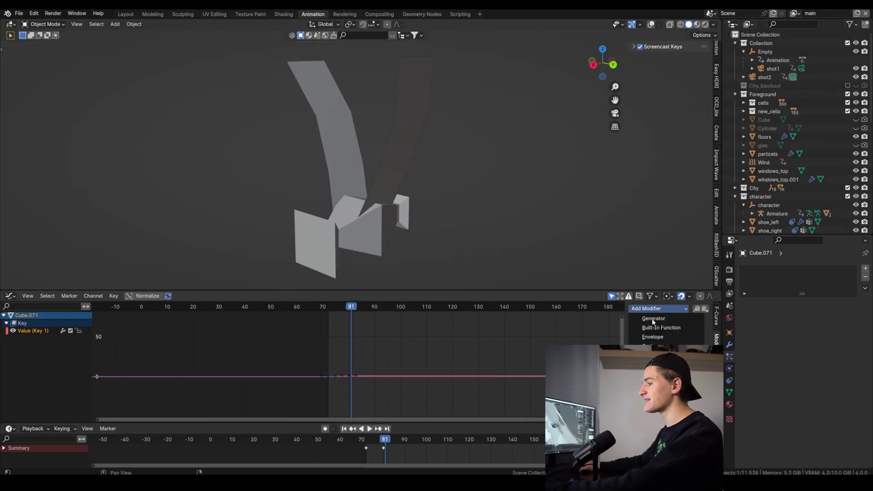
pyautogui.click(652, 346)
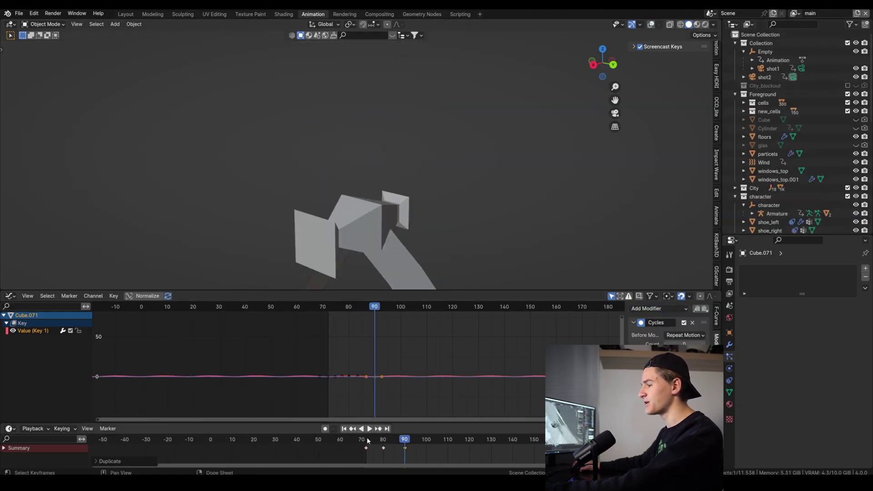
pyautogui.click(367, 439)
pyautogui.press('space')
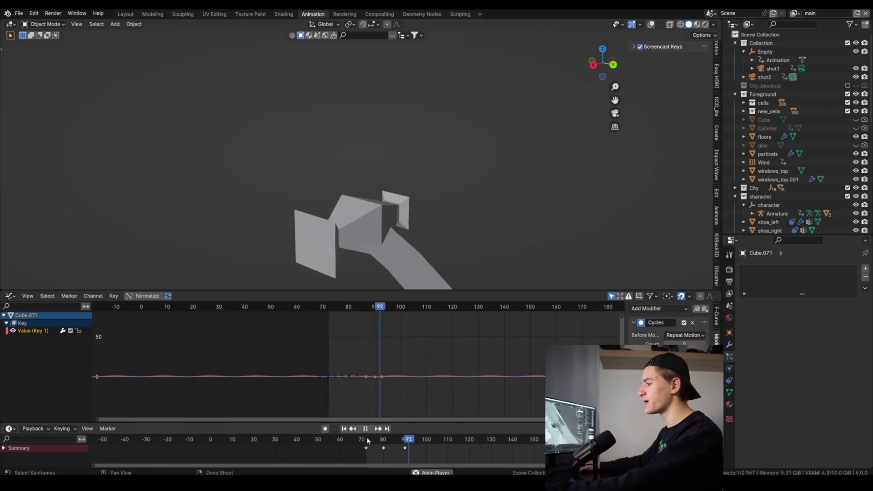
pyautogui.press('space')
# Add Solidify and Subdivision Surface modifiers to the bird, with a Solidify thickness of 0.5 m.
pyautogui.click(748, 269)
pyautogui.write('soli')
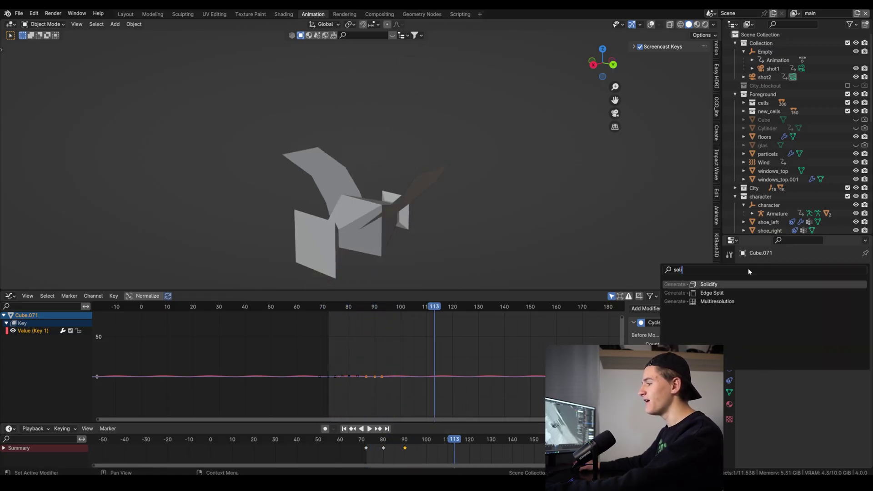
pyautogui.press('Return')
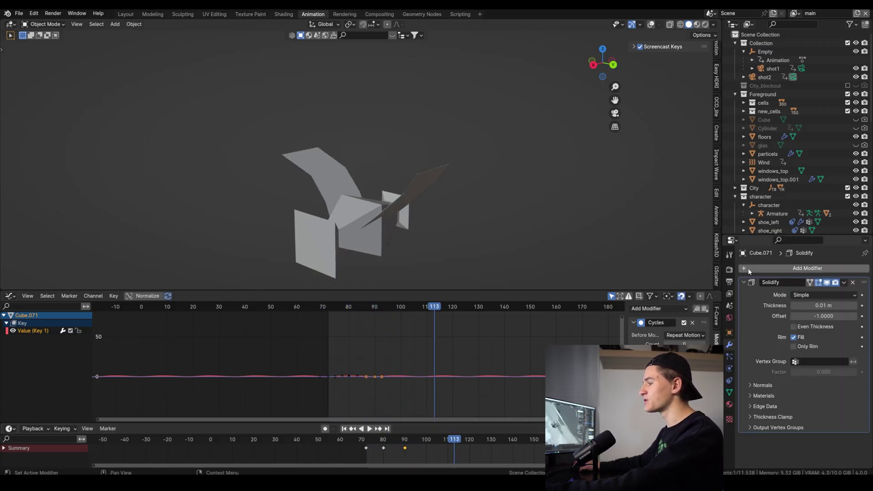
pyautogui.click(748, 269)
pyautogui.write('sub')
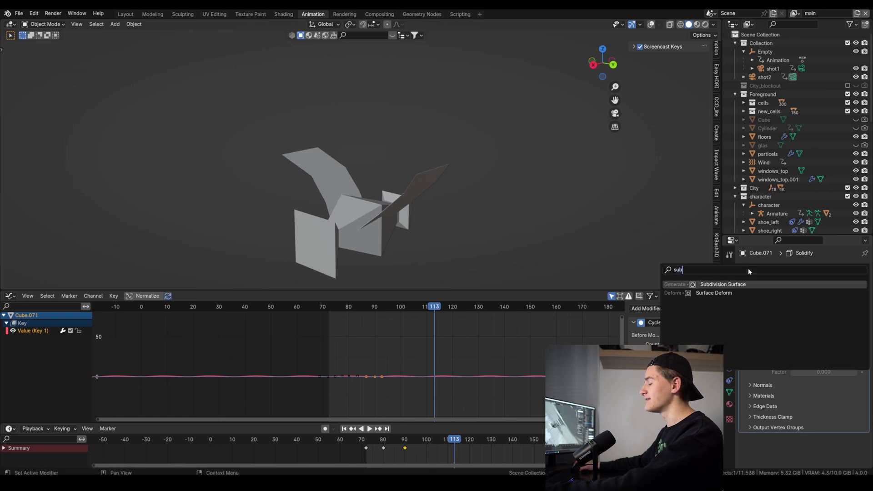
pyautogui.press('Return')
pyautogui.click(829, 306)
pyautogui.write('.5')
pyautogui.press('Return')
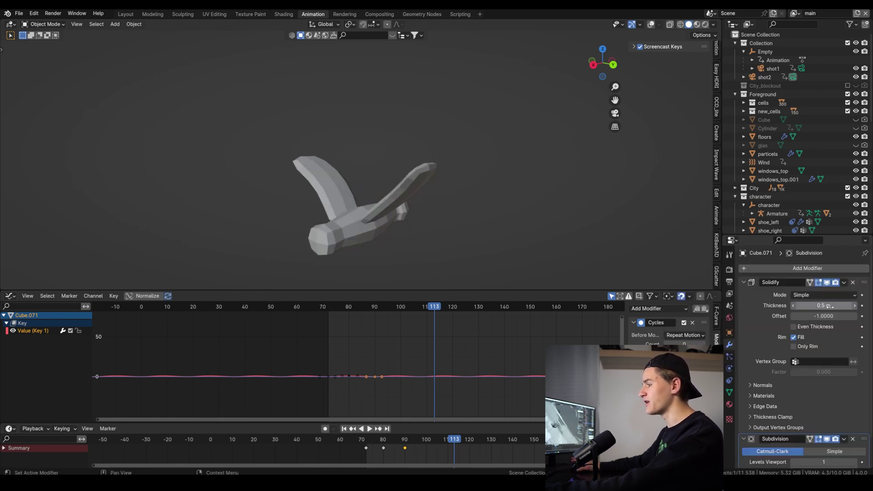
# Inspect the thickened bird from another side and turn the viewport overlays back on.
pyautogui.moveTo(454, 104); pyautogui.dragTo(322, 133, button='middle')
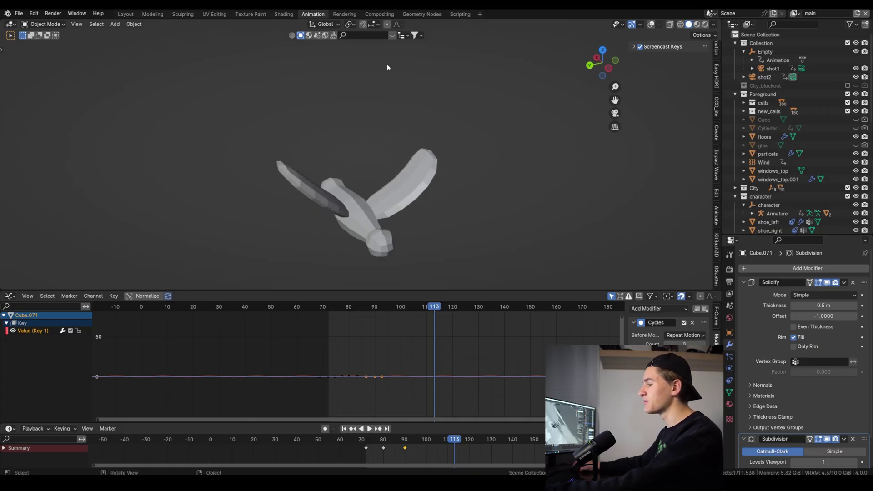
pyautogui.click(651, 25)
pyautogui.moveTo(372, 152); pyautogui.dragTo(386, 188, button='middle')
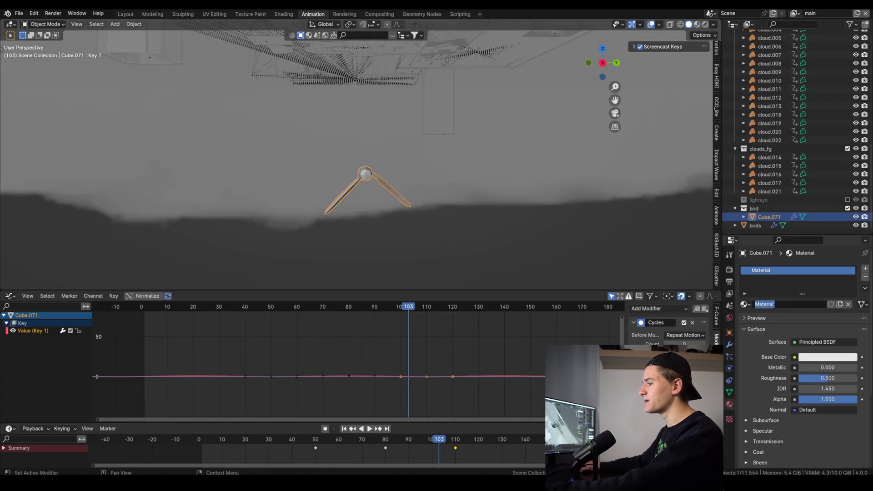
# Name the bird's new material bird, with a black base color and a roughness of 1.
pyautogui.click(835, 358)
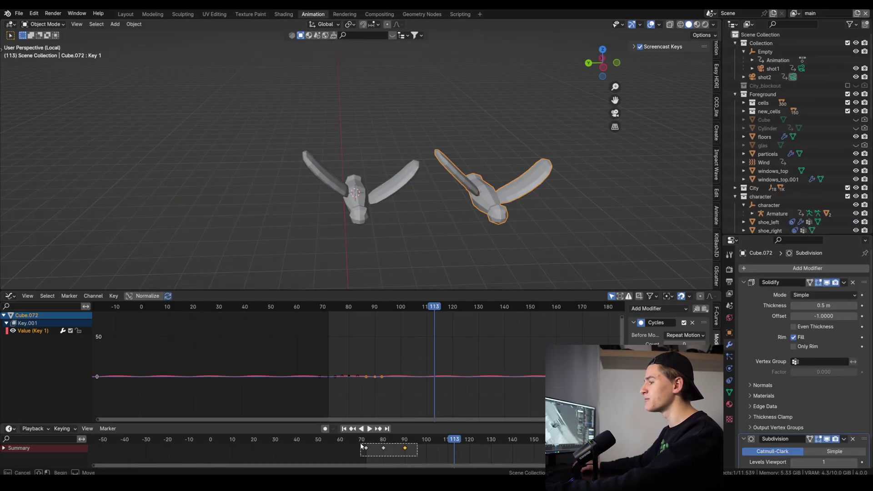
# Position the bird copy and move the bird into a new collection named bird.
pyautogui.press('g')
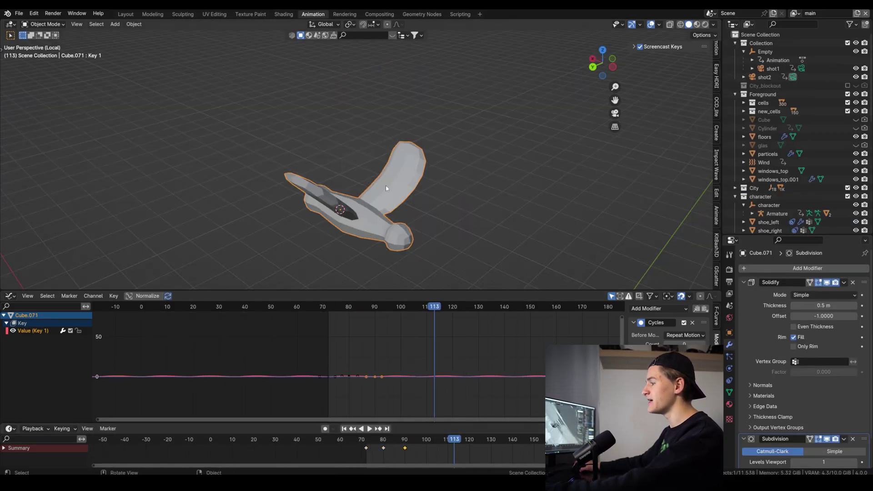
pyautogui.press('m')
pyautogui.click(386, 184)
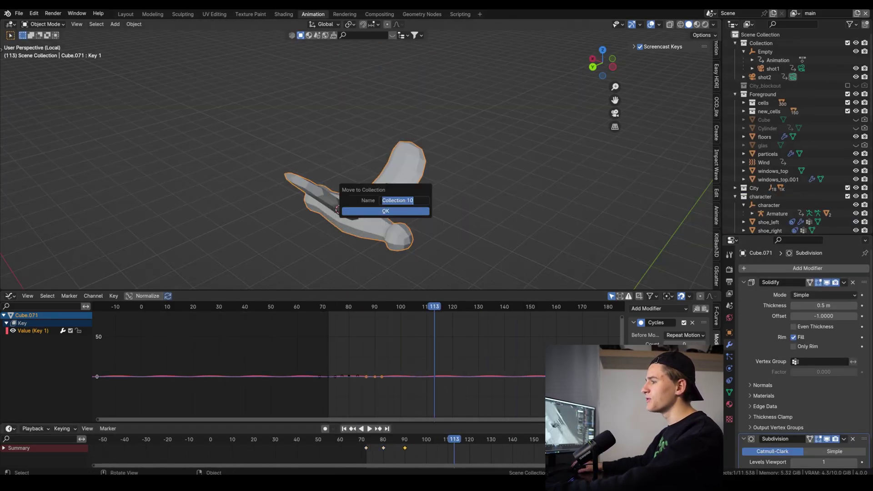
pyautogui.click(387, 213)
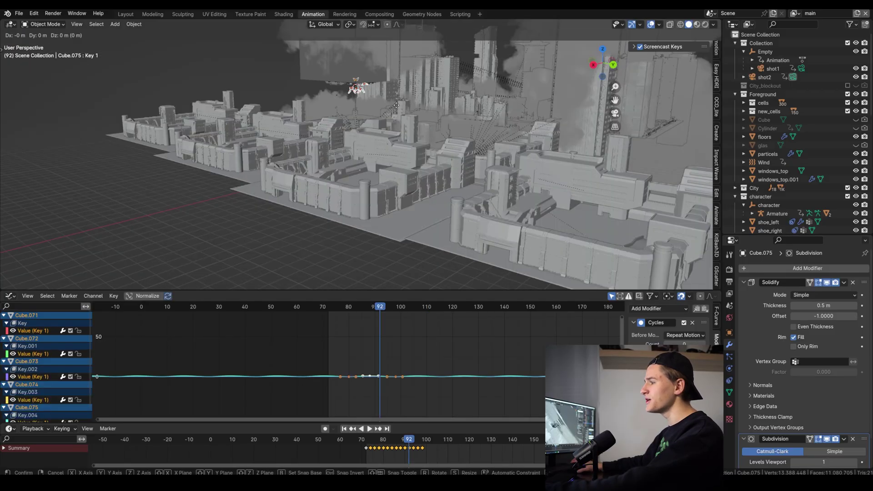
# Move the five selected birds along Z to below the city.
pyautogui.press('g')
pyautogui.press('z')
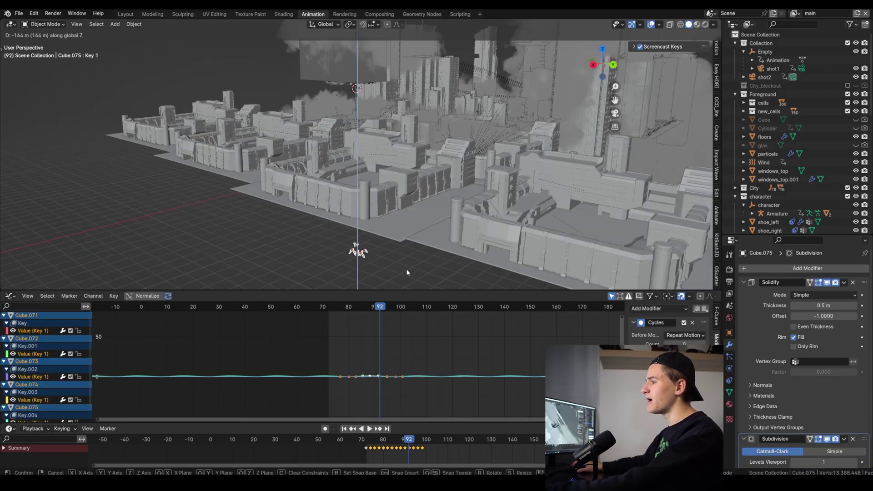
pyautogui.click(393, 128)
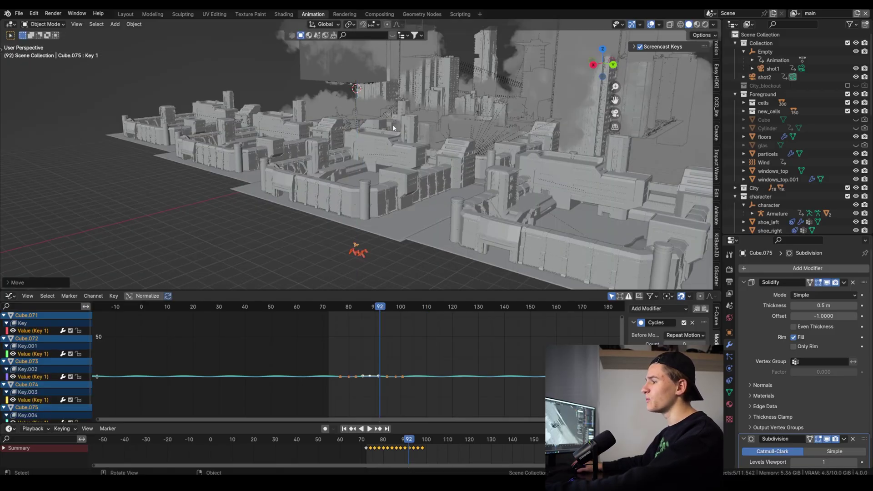
pyautogui.moveTo(393, 128); pyautogui.dragTo(409, 136, button='middle')
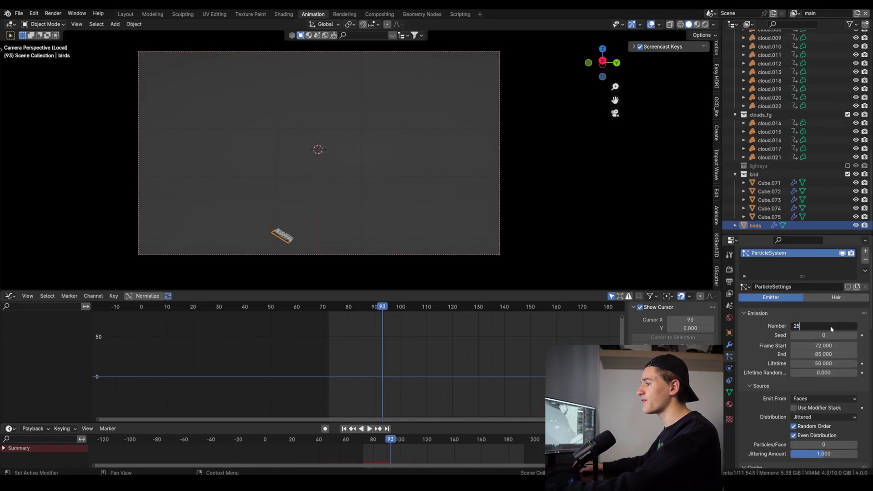
# Set the birds particle system to 25 particles, emission from frame 72 to 85, lifetime 200 and normal velocity 0.
pyautogui.press('Return')
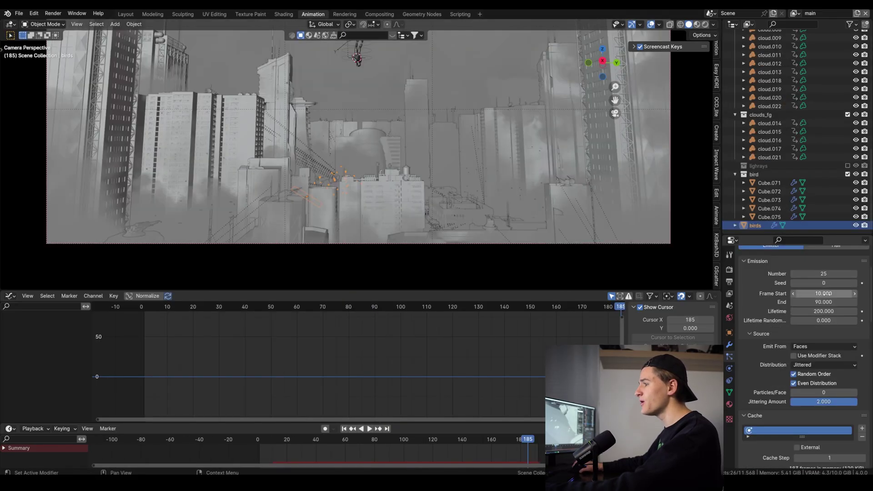
pyautogui.click(824, 293)
pyautogui.write('0')
pyautogui.press('Return')
# Set the gravity field weight of the birds particle system to 0.
pyautogui.scroll(-6, 784, 344)
pyautogui.click(772, 386)
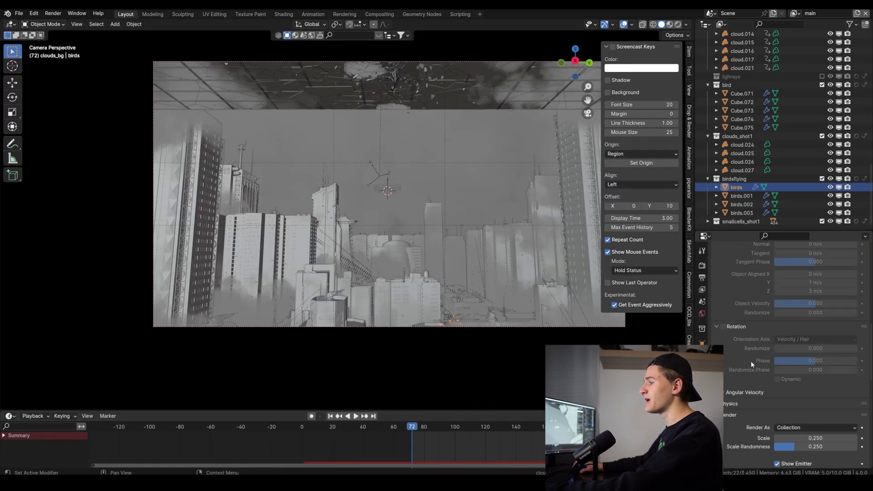
pyautogui.scroll(-8, 751, 361)
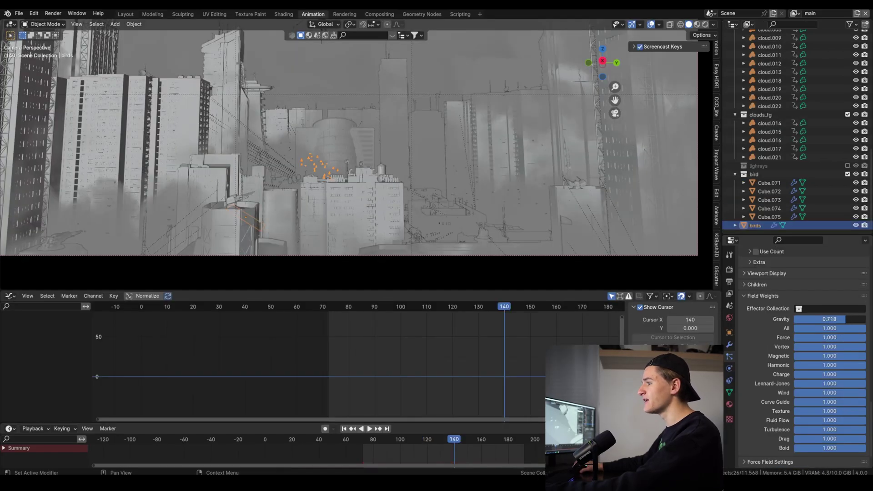
pyautogui.moveTo(832, 319); pyautogui.dragTo(796, 319)
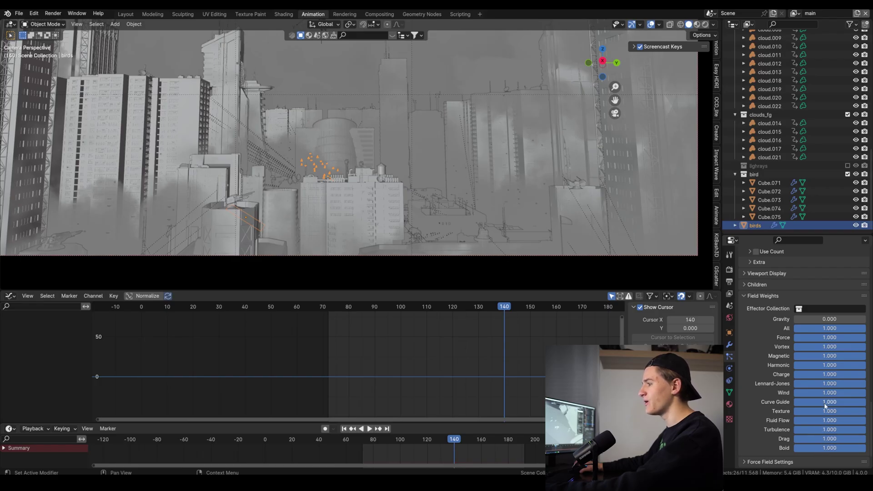
# Place and scale the birds.001 emitter copy in front of the apartment blocks and bake its particle cache.
pyautogui.moveTo(830, 392); pyautogui.dragTo(796, 393)
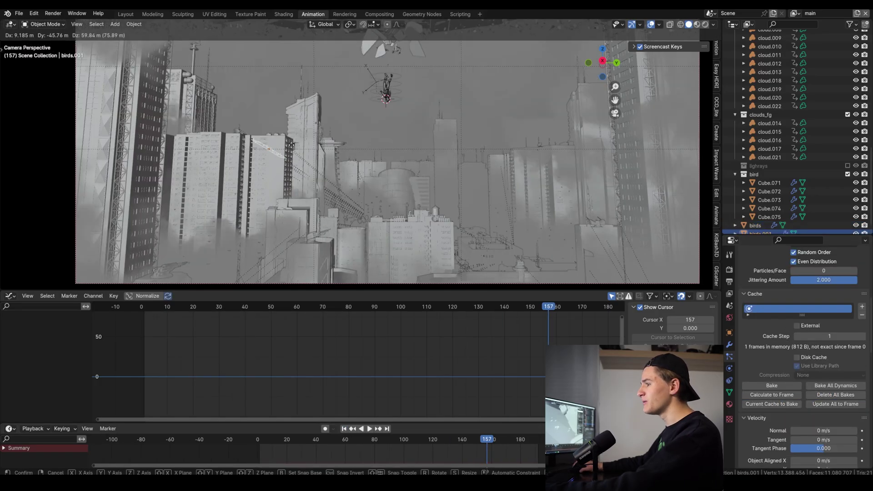
pyautogui.press('KP_7')
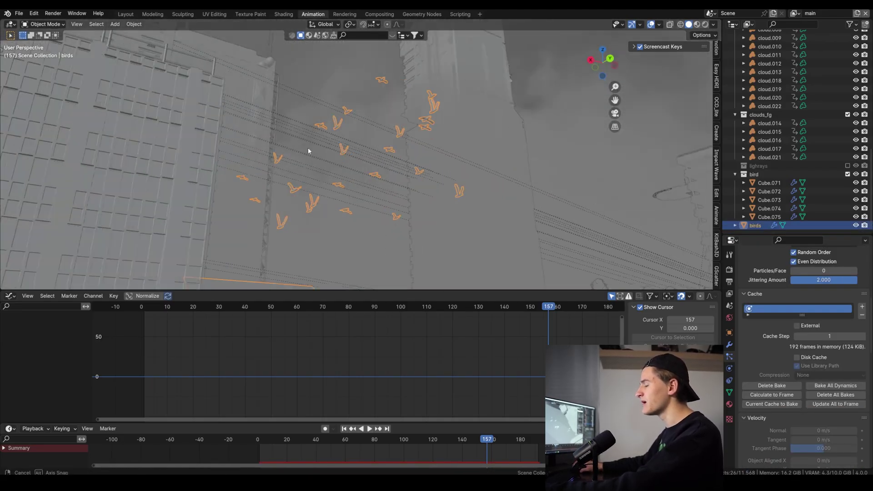
pyautogui.press('KP_0')
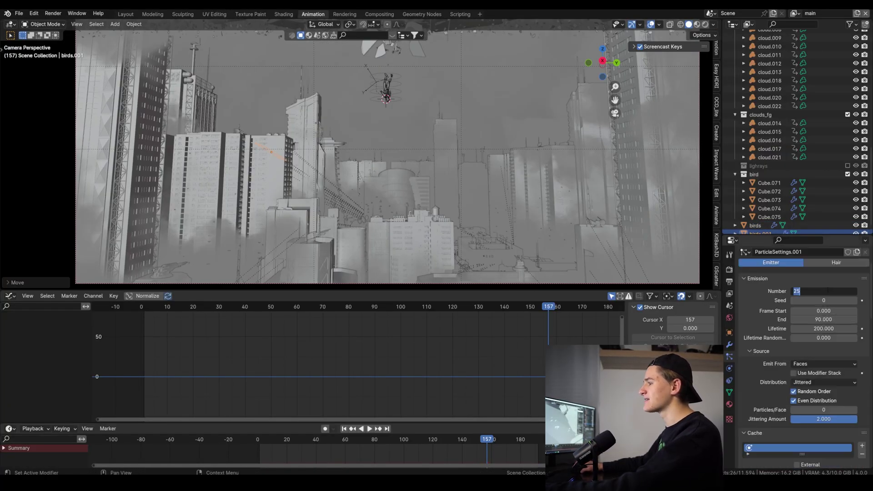
pyautogui.press('Return')
pyautogui.press('s')
pyautogui.click(319, 182)
pyautogui.scroll(-5, 768, 386)
pyautogui.click(772, 437)
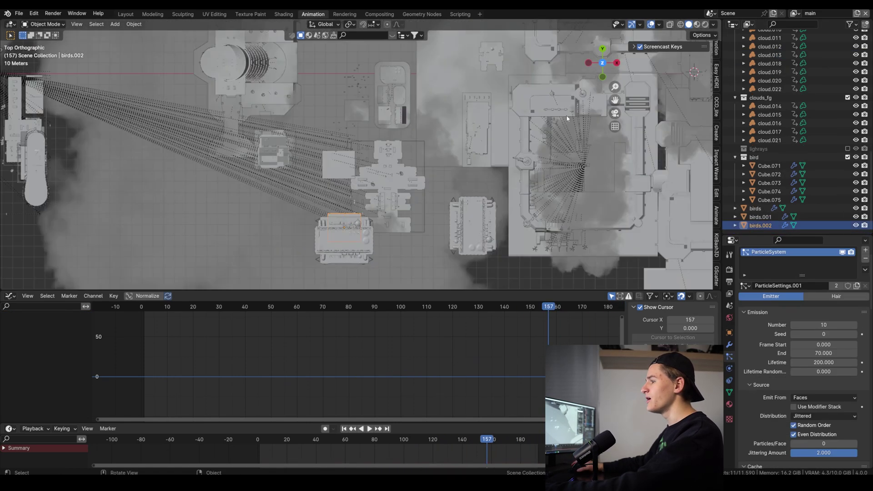
# Duplicate the bird emitter again and move the copy to the top of the tower beside the tall lattice-framed skyscraper.
pyautogui.press('KP_0')
pyautogui.press('g')
pyautogui.click(351, 116)
pyautogui.press('g')
pyautogui.click(297, 176)
# Set the birds.002 particles to emit from frame 50 to 120, bake the cache and play the flock.
pyautogui.click(836, 286)
pyautogui.click(823, 345)
pyautogui.write('50')
pyautogui.press('Tab')
pyautogui.write('120')
pyautogui.press('Return')
pyautogui.scroll(-7, 823, 326)
pyautogui.click(772, 367)
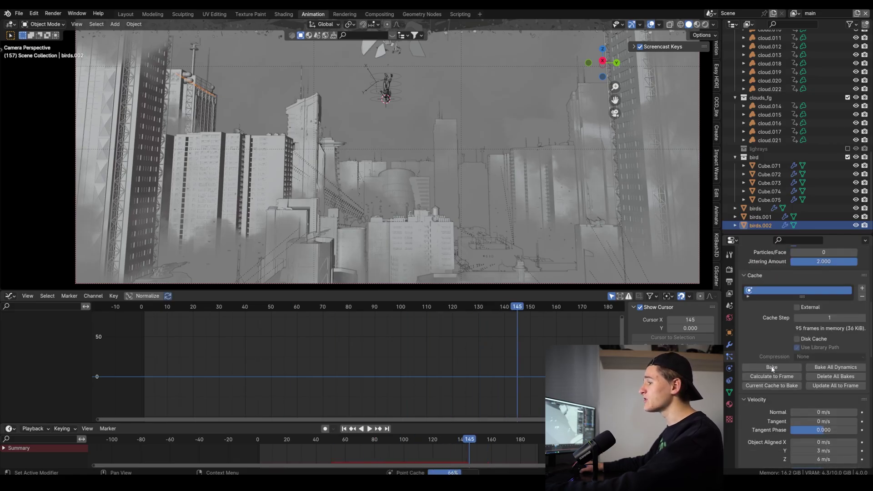
pyautogui.moveTo(471, 439)
pyautogui.mouseDown()
pyautogui.moveTo(430, 438)
pyautogui.moveTo(458, 431)
pyautogui.mouseUp()
pyautogui.press('space')
# Set the birds.001 particles to emit from frame -40 to 30 and bake the cache.
pyautogui.click(760, 217)
pyautogui.scroll(7, 820, 296)
pyautogui.click(823, 273)
pyautogui.write('-50')
pyautogui.press('Tab')
pyautogui.scroll(-5, 818, 318)
pyautogui.click(772, 402)
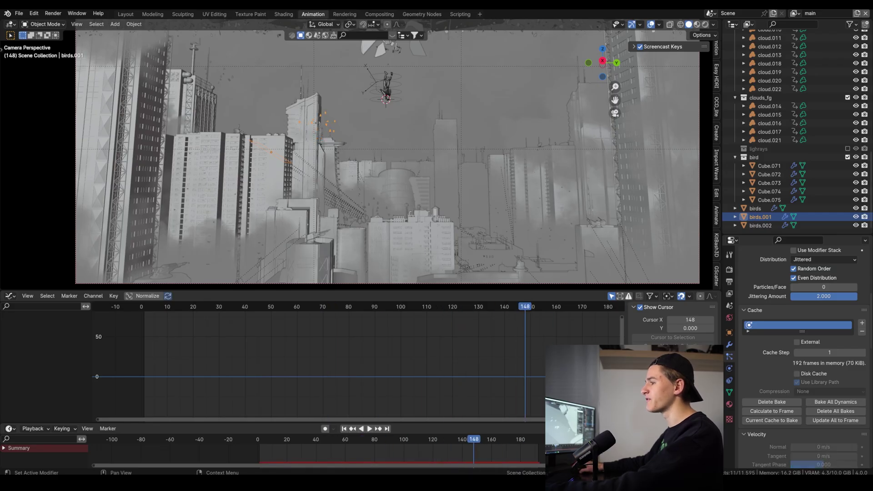
# Set the birds.001 particles to lifetime 500 and emission from frame -140 to -70, rebake the cache and scrub through the result.
pyautogui.moveTo(474, 439); pyautogui.dragTo(529, 439)
pyautogui.scroll(3, 801, 354)
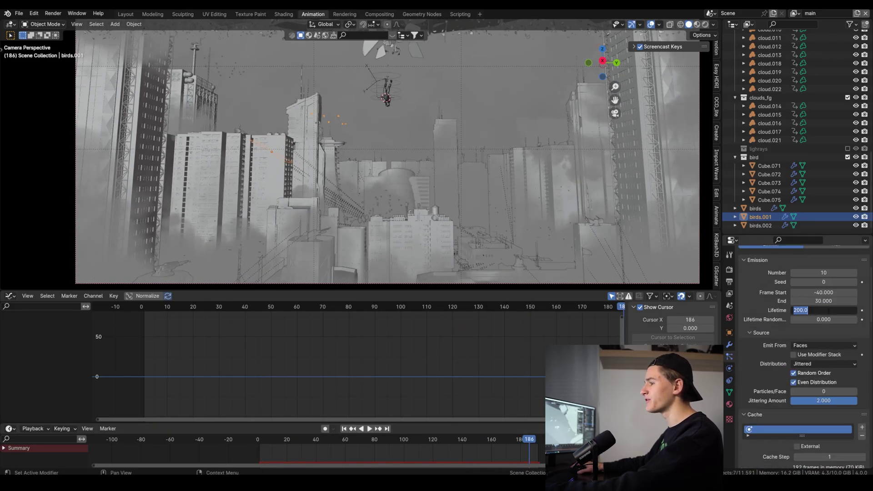
pyautogui.click(772, 455)
pyautogui.click(260, 443)
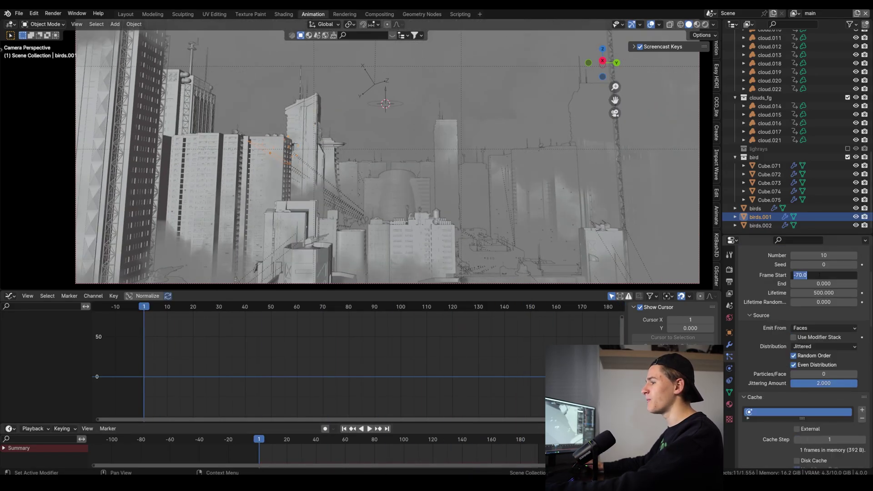
pyautogui.scroll(-1, 792, 436)
pyautogui.click(792, 435)
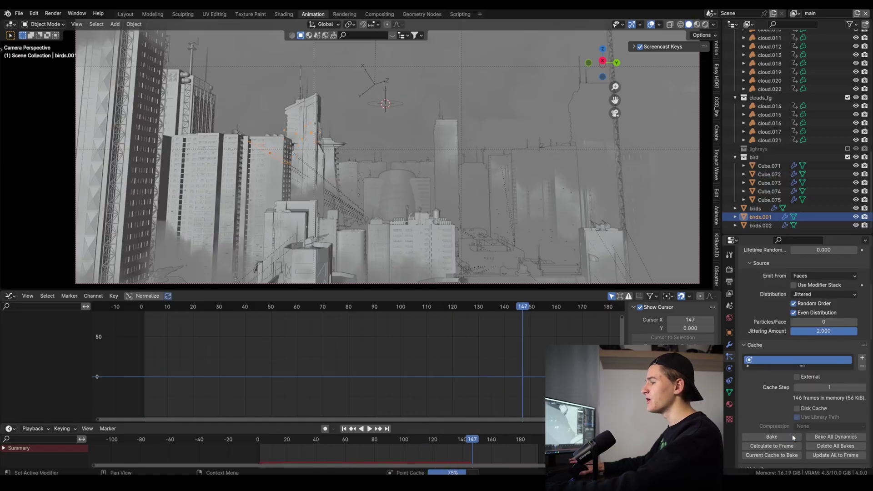
pyautogui.moveTo(309, 441); pyautogui.dragTo(519, 463)
pyautogui.scroll(8, 776, 262)
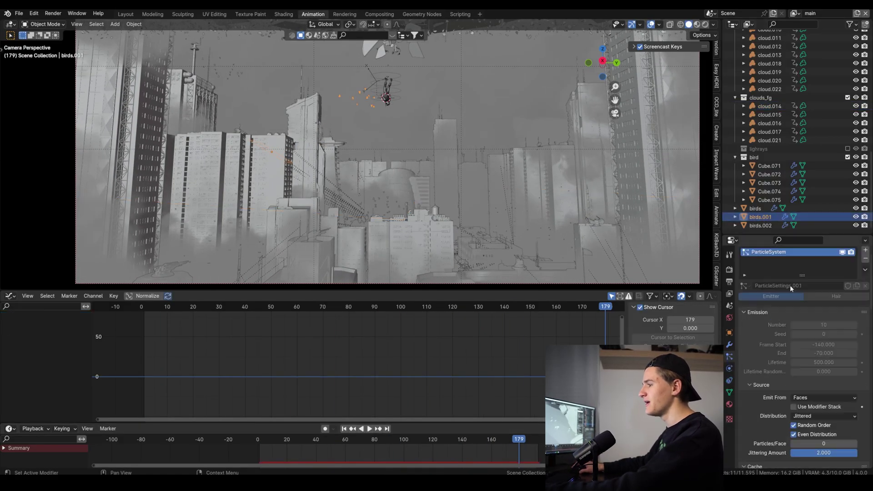
# Set birds.002 to 5 particles with object-aligned velocity Y 3 m/s and Z 8 m/s, and bake its cache.
pyautogui.click(760, 226)
pyautogui.scroll(-1, 801, 291)
pyautogui.click(823, 308)
pyautogui.write('5')
pyautogui.press('Return')
pyautogui.scroll(-12, 779, 434)
pyautogui.click(823, 417)
pyautogui.write('3')
pyautogui.press('Tab')
pyautogui.write('8')
pyautogui.press('Return')
pyautogui.click(771, 333)
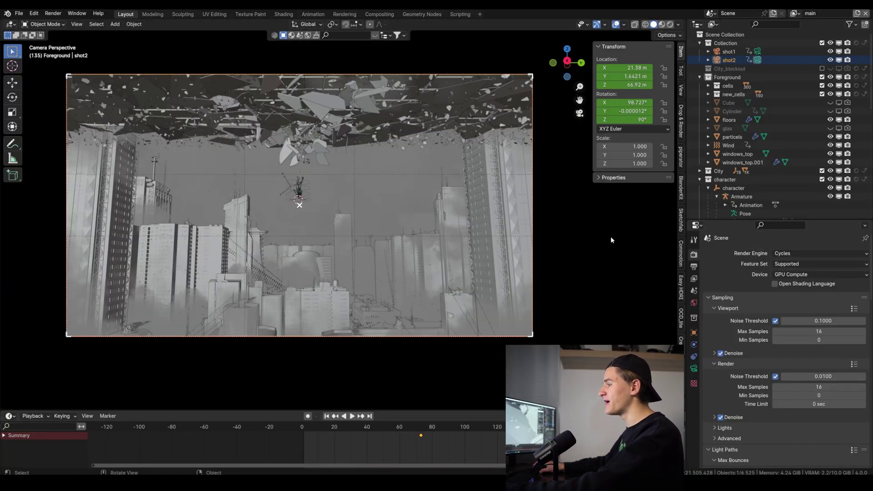
# Set the Cycles render device to CPU and render the current frame as an image.
pyautogui.click(791, 274)
pyautogui.click(781, 284)
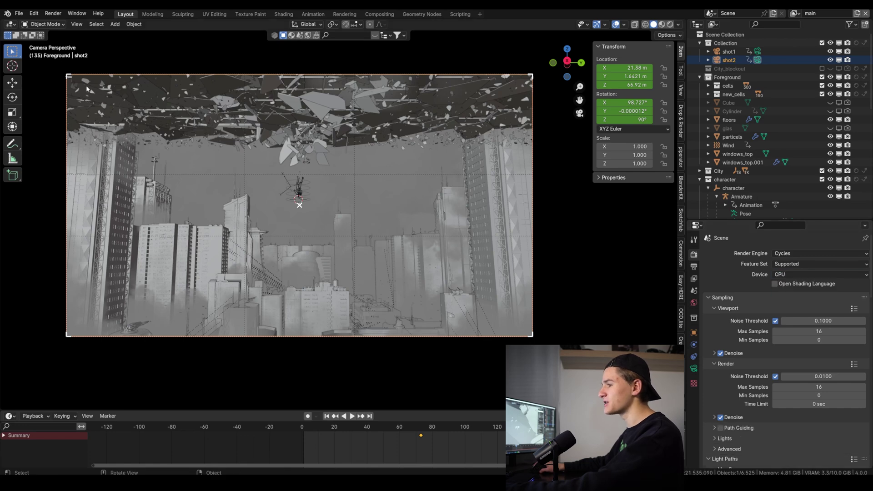
pyautogui.click(53, 13)
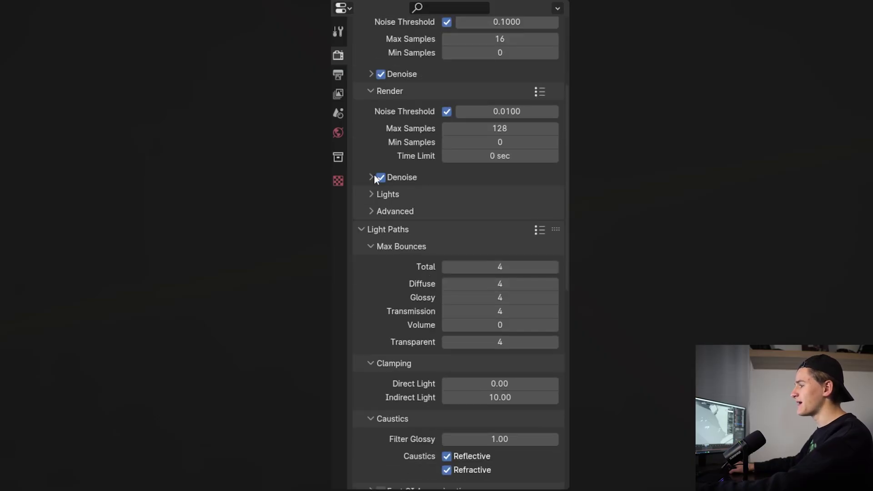
# Review the render settings for denoising, light paths, volumes, motion blur, performance and color management.
pyautogui.click(371, 178)
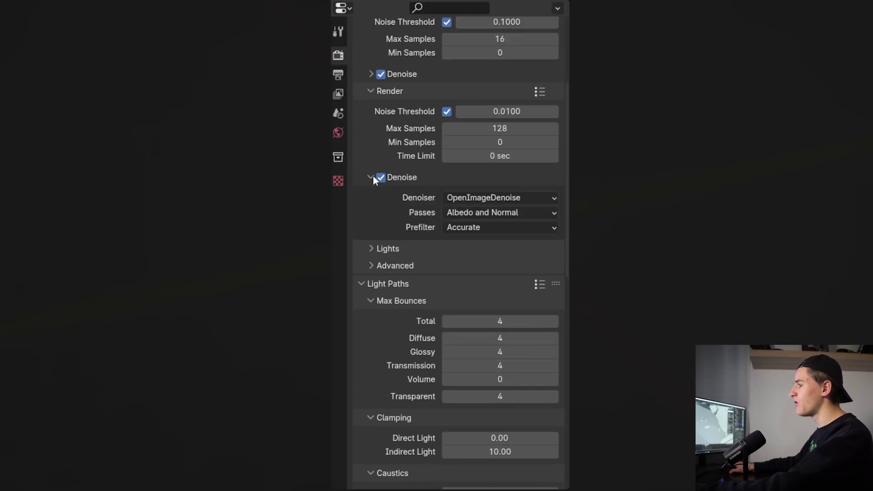
pyautogui.click(371, 177)
pyautogui.scroll(-8, 385, 204)
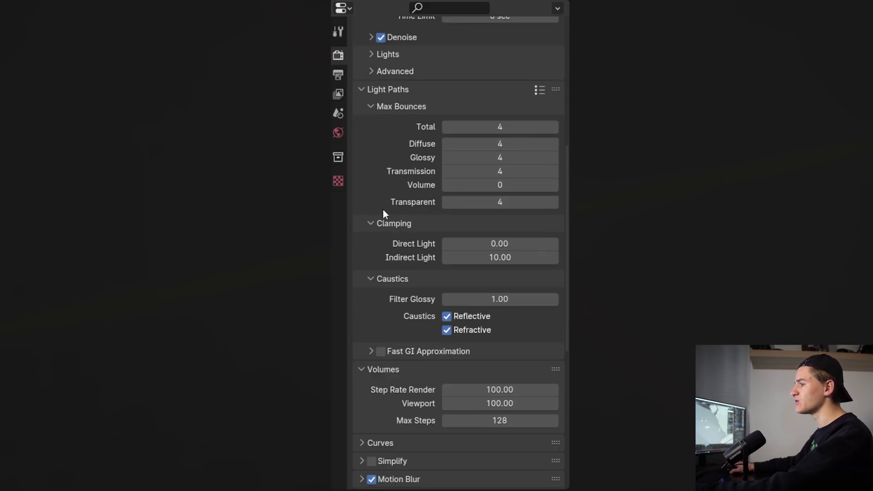
pyautogui.scroll(-5, 390, 216)
pyautogui.scroll(-4, 394, 220)
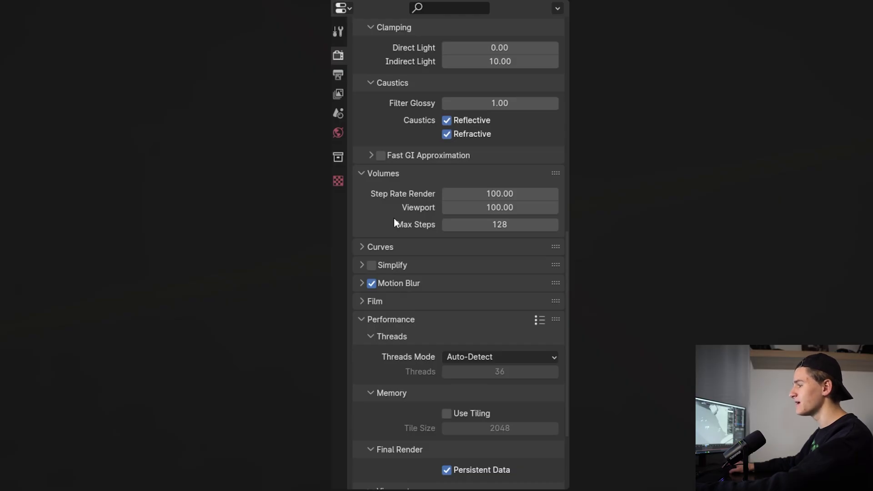
pyautogui.scroll(-5, 394, 220)
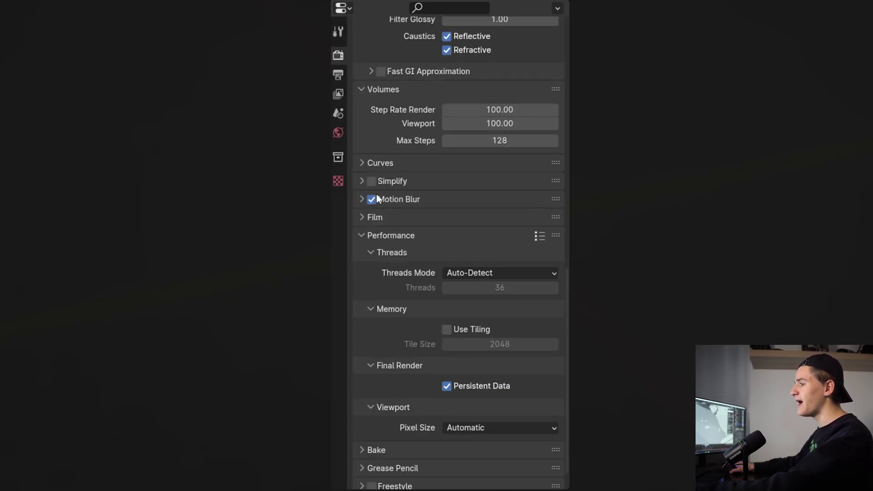
pyautogui.scroll(-2, 396, 235)
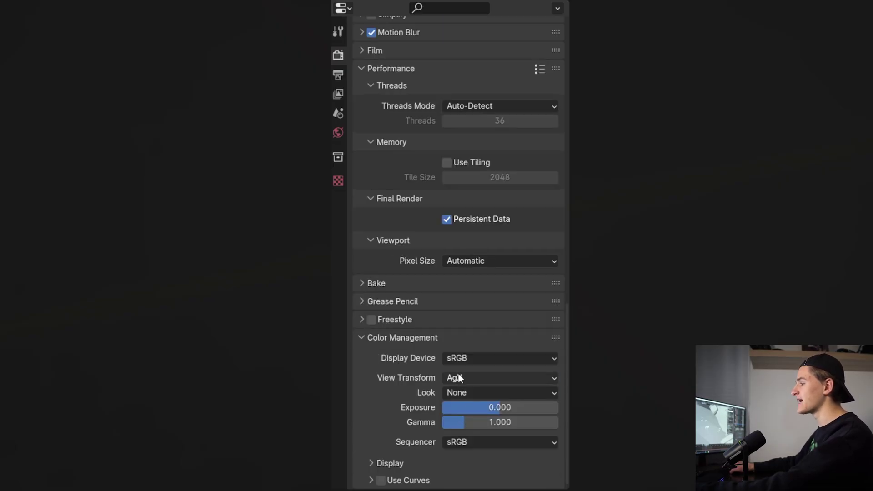
# Set the color management look to Medium High Contrast and open the output settings.
pyautogui.click(460, 392)
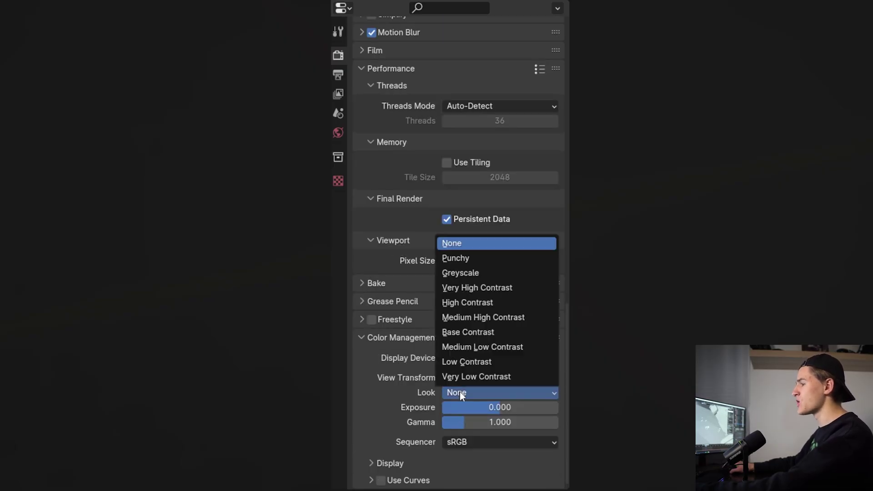
pyautogui.click(470, 317)
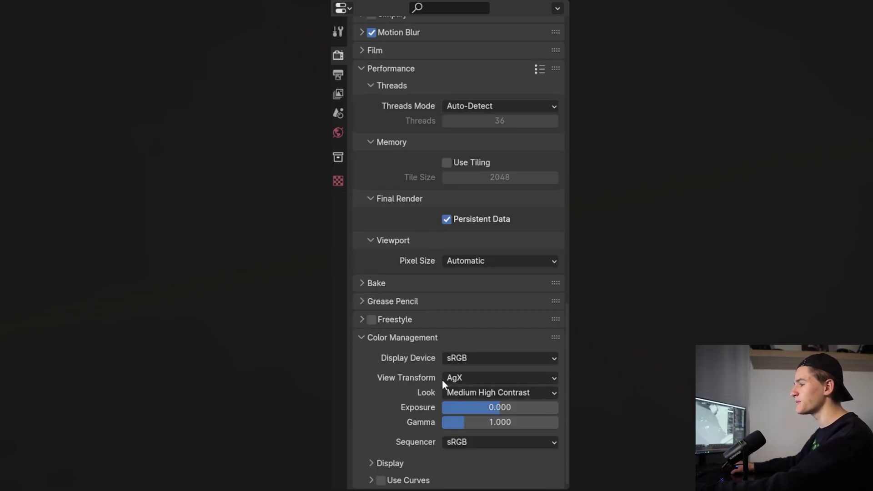
pyautogui.click(338, 74)
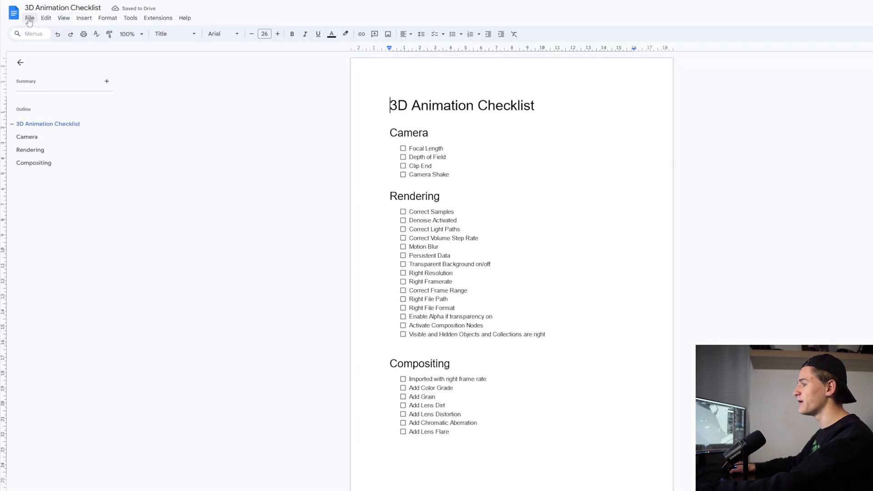
pyautogui.click(29, 18)
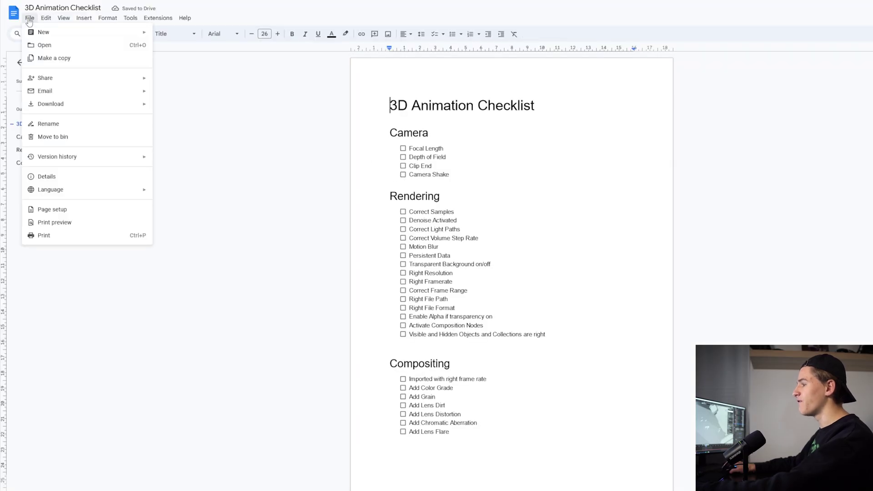
pyautogui.click(53, 59)
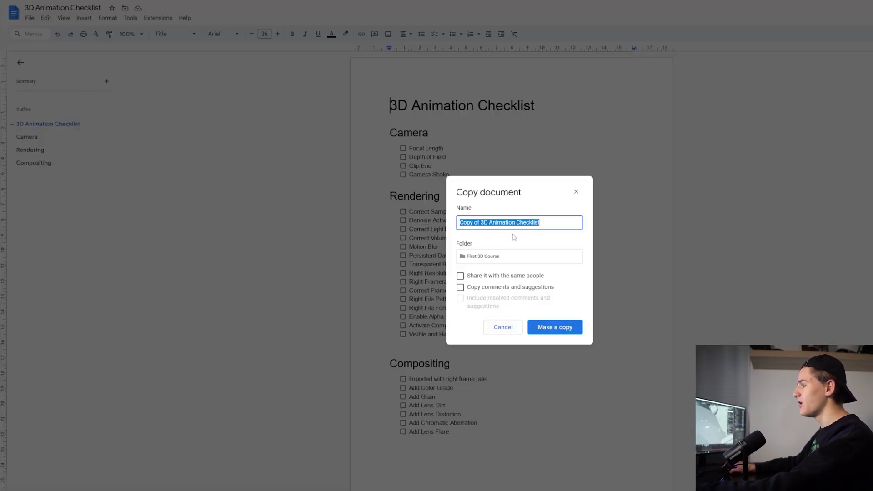
pyautogui.press('Escape')
# In the 3D Animation Checklist, check off all four Camera items and the Rendering items from Correct Samples to Correct Volume Step Rate.
pyautogui.click(403, 148)
pyautogui.click(403, 157)
pyautogui.click(403, 166)
pyautogui.click(403, 174)
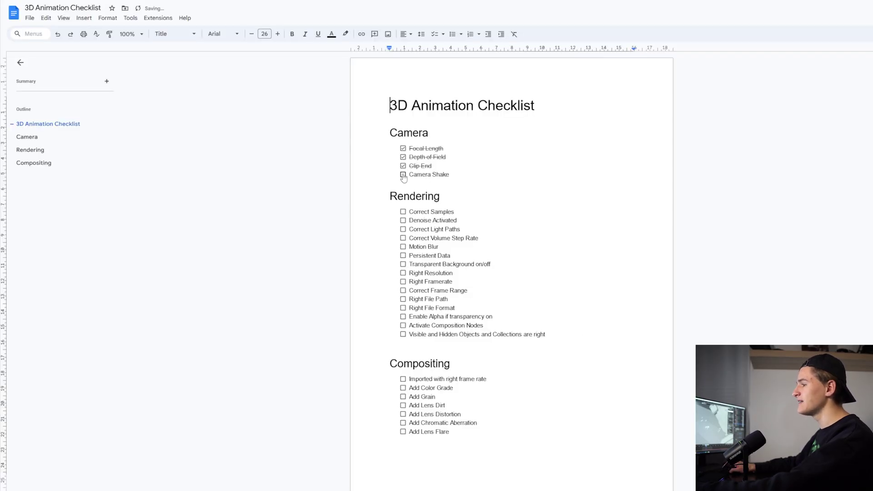
pyautogui.click(403, 211)
pyautogui.click(402, 220)
pyautogui.click(402, 230)
pyautogui.click(403, 238)
# Add a checklist item named Shutter below Motion Blur.
pyautogui.click(446, 247)
pyautogui.press('Return')
pyautogui.write('Shutter')
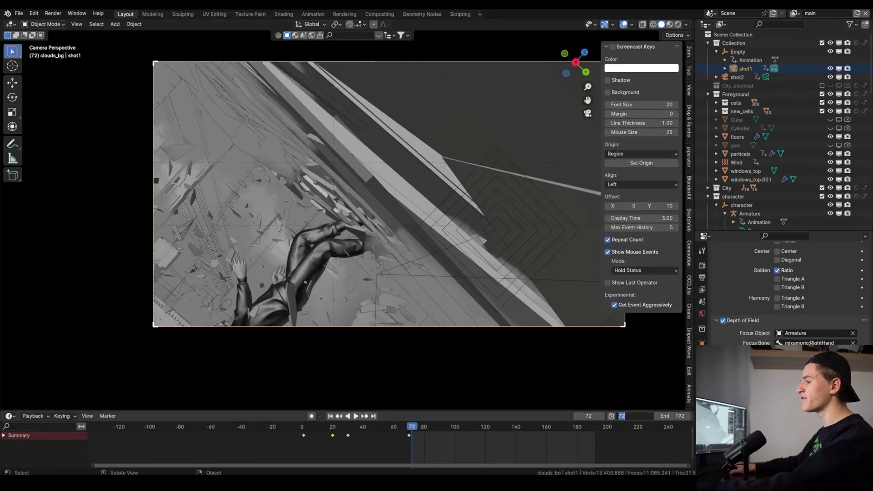
# In Blender, set the scene's frame range to start at 1 and end at 75.
pyautogui.write('1')
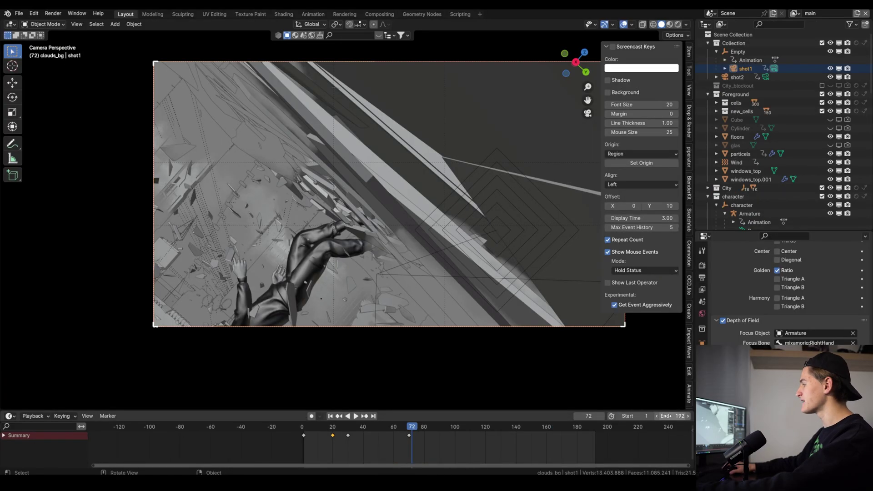
pyautogui.press('Tab')
pyautogui.write('75')
pyautogui.press('Return')
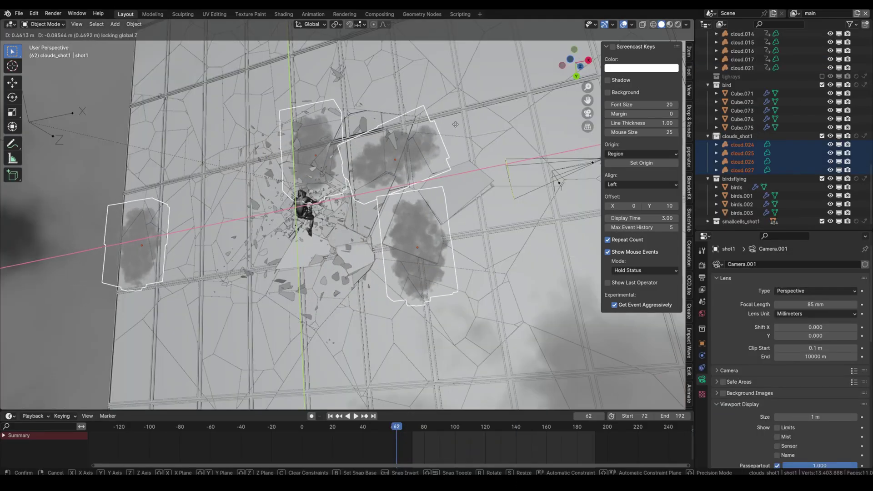
# Move the four clouds of clouds_shot1 around the falling character with global Z locked, and exclude that collection from the view layer.
pyautogui.click(451, 135)
pyautogui.press('KP_0')
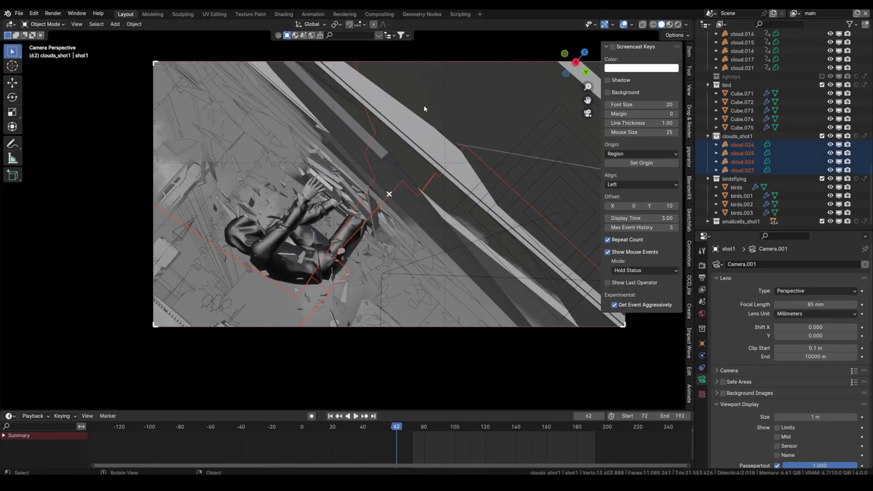
pyautogui.moveTo(356, 165); pyautogui.dragTo(423, 103, button='middle')
pyautogui.press('g')
pyautogui.hotkey('shift', 'z')
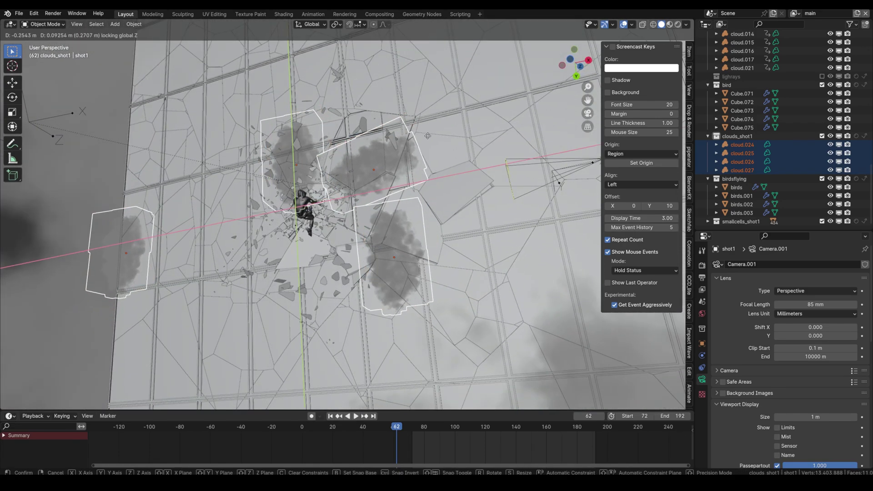
pyautogui.click(379, 142)
pyautogui.moveTo(379, 143); pyautogui.dragTo(400, 91, button='middle')
pyautogui.click(588, 114)
pyautogui.click(822, 136)
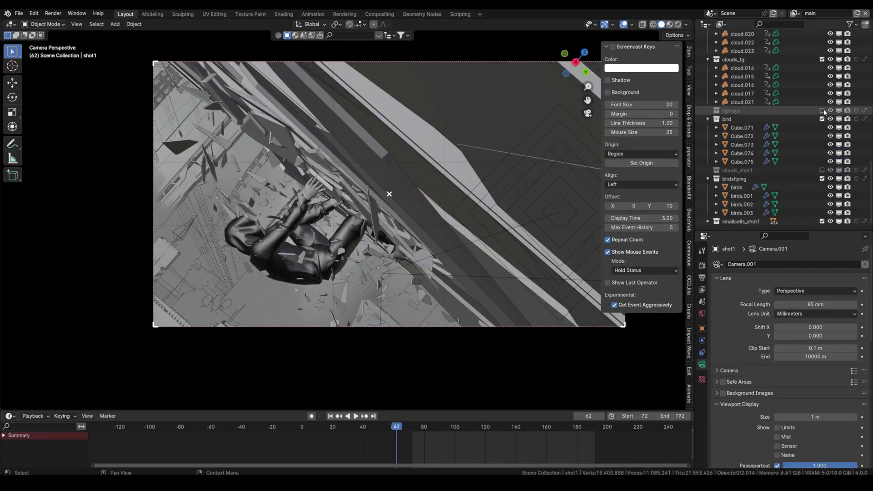
pyautogui.click(822, 111)
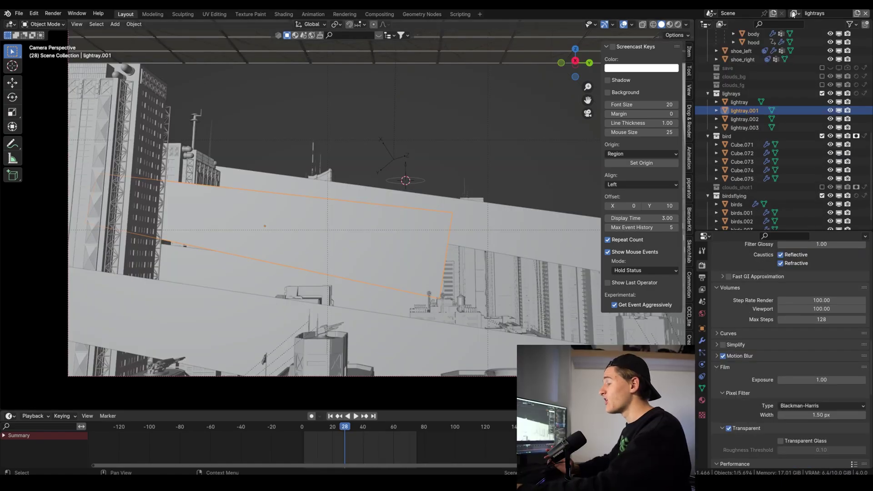
# Compare the main and lightrays view layers, and check the holdout setting of the bird collection in lightrays.
pyautogui.click(794, 14)
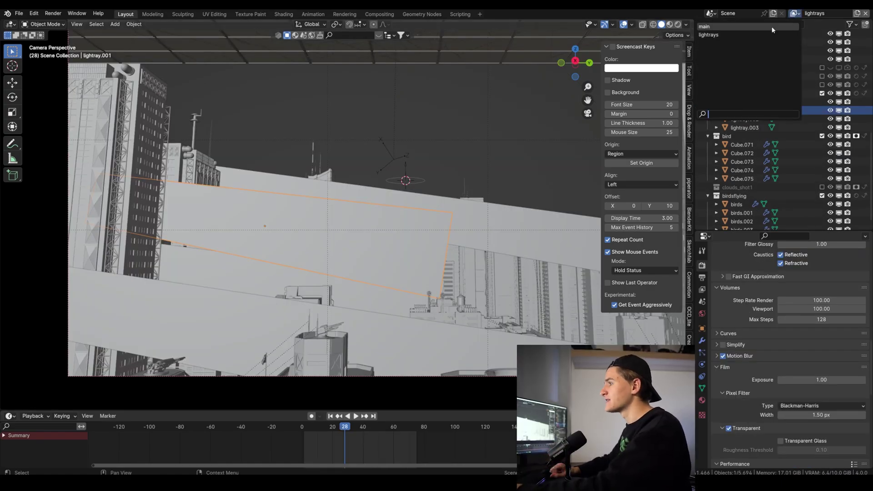
pyautogui.click(750, 26)
pyautogui.click(794, 13)
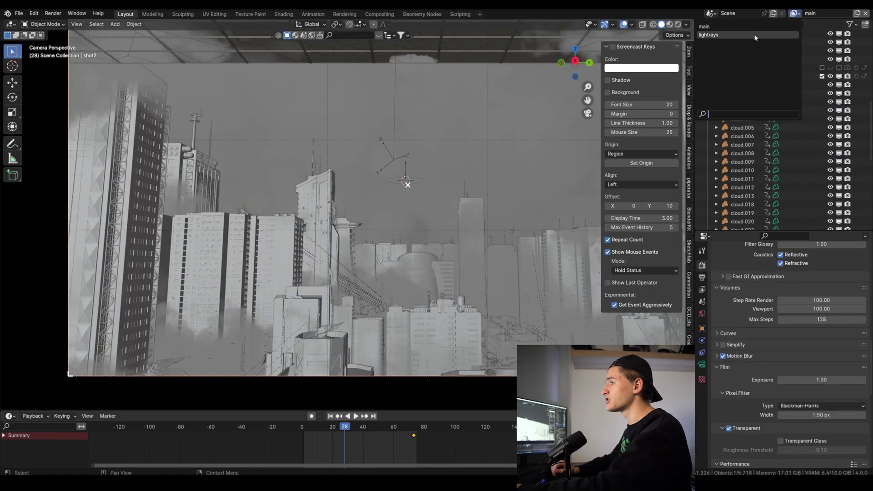
pyautogui.click(750, 35)
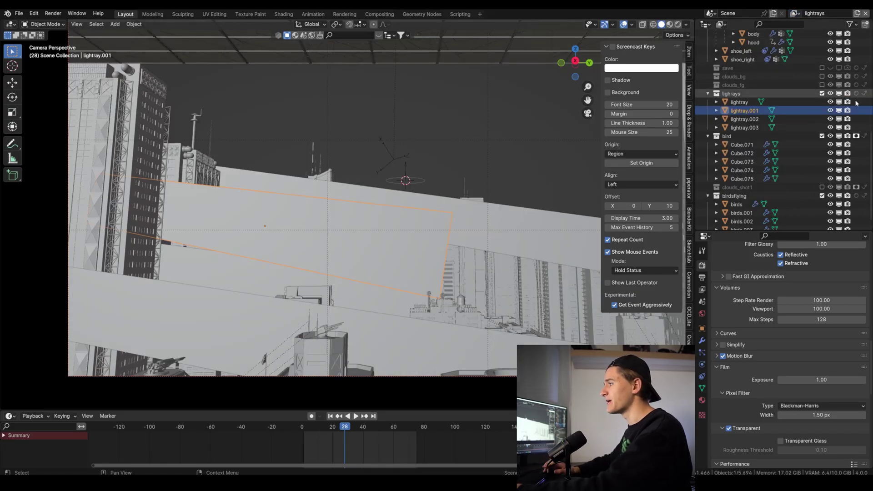
pyautogui.scroll(-1, 850, 101)
pyautogui.click(856, 127)
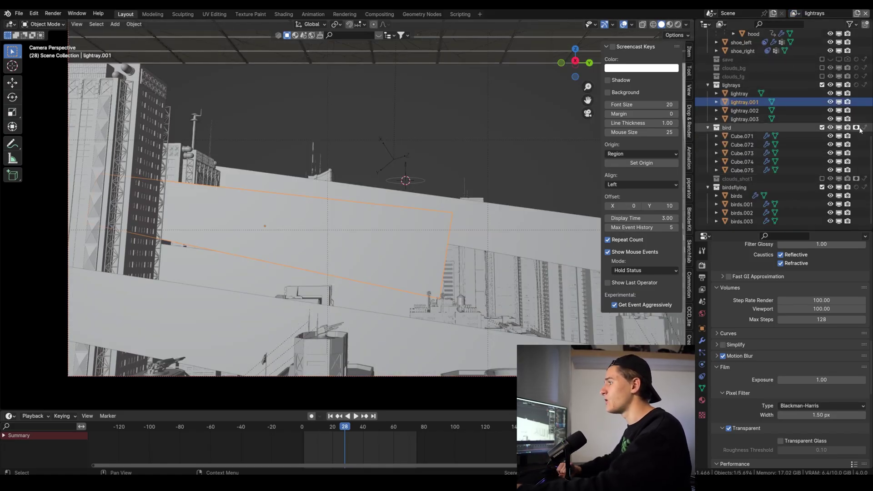
# Select the four bird emitters in birdsflying, and check the film's Transparent setting and the output's PNG colour mode.
pyautogui.click(740, 196)
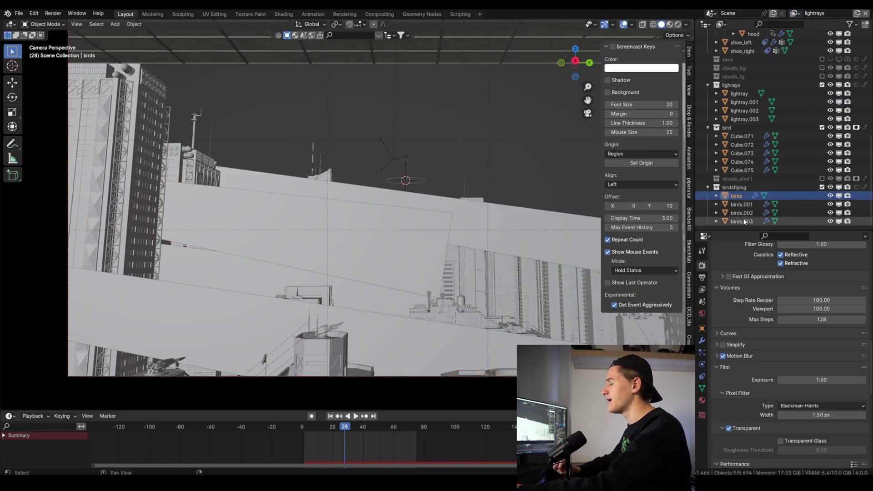
pyautogui.keyDown('shift'); pyautogui.click(743, 222); pyautogui.keyUp('shift')
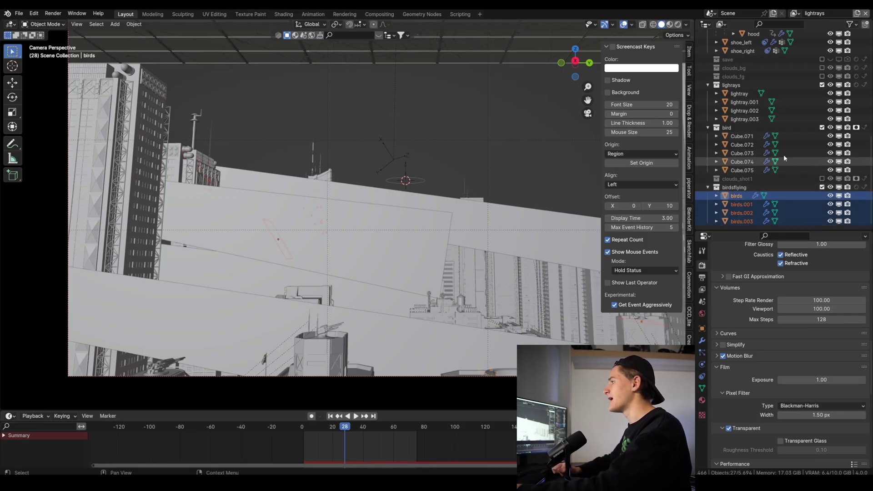
pyautogui.scroll(-5, 730, 386)
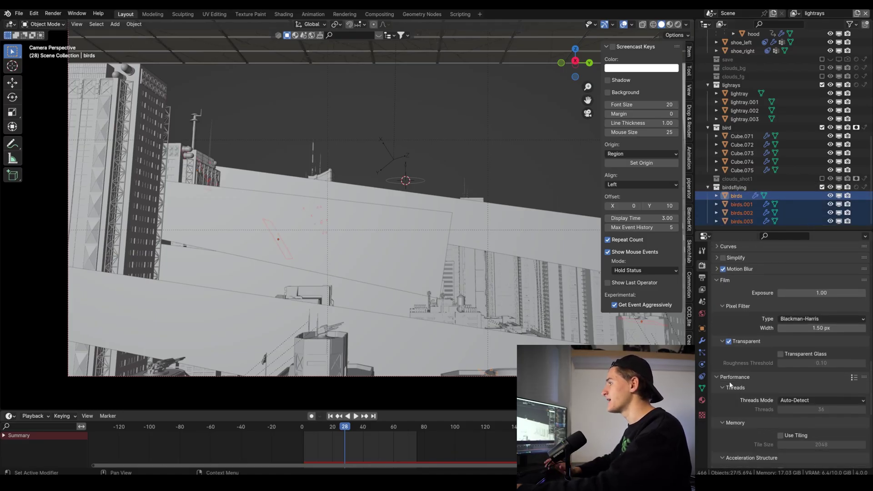
pyautogui.click(729, 341)
pyautogui.click(729, 341)
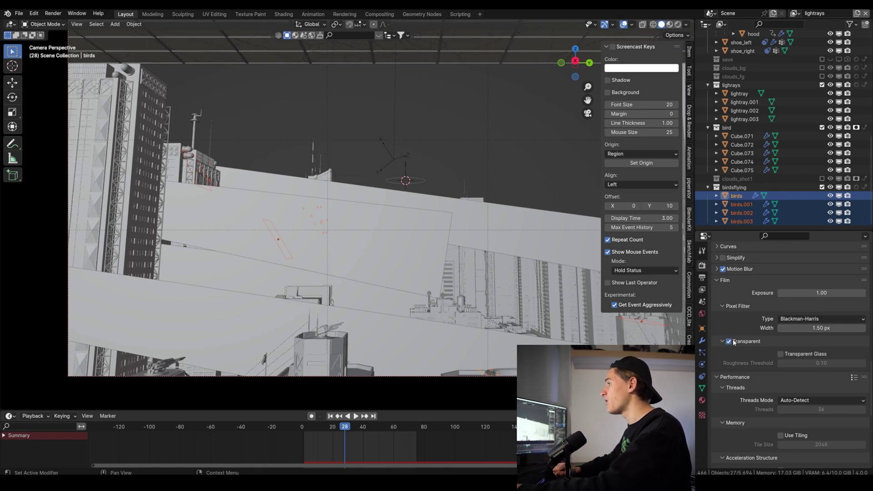
pyautogui.click(703, 278)
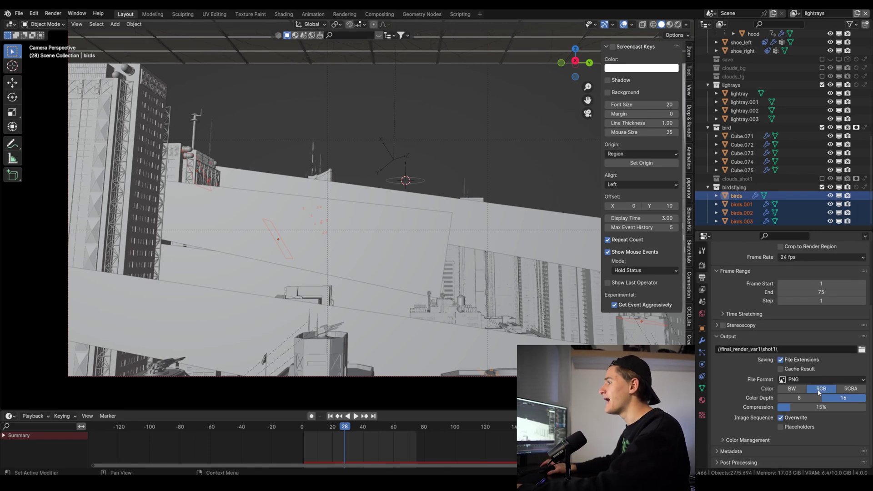
# Render a still image of frame 28 to preview the lightrays view layer.
pyautogui.click(53, 13)
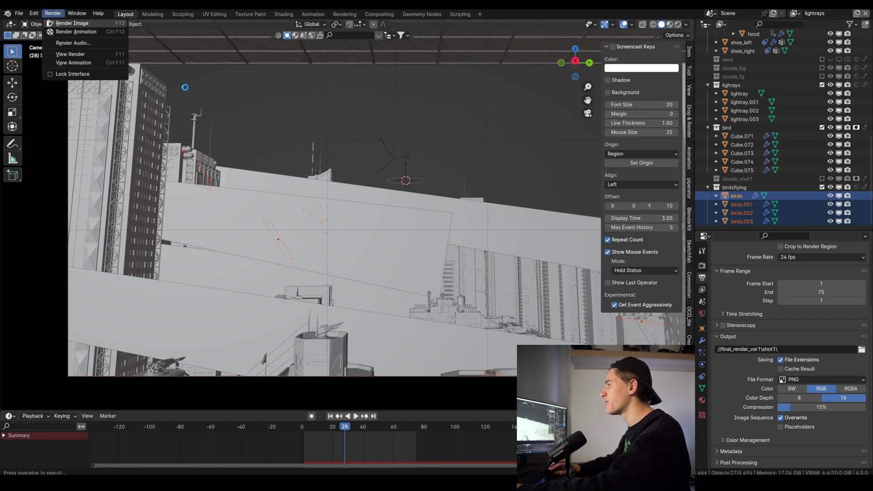
pyautogui.press('Return')
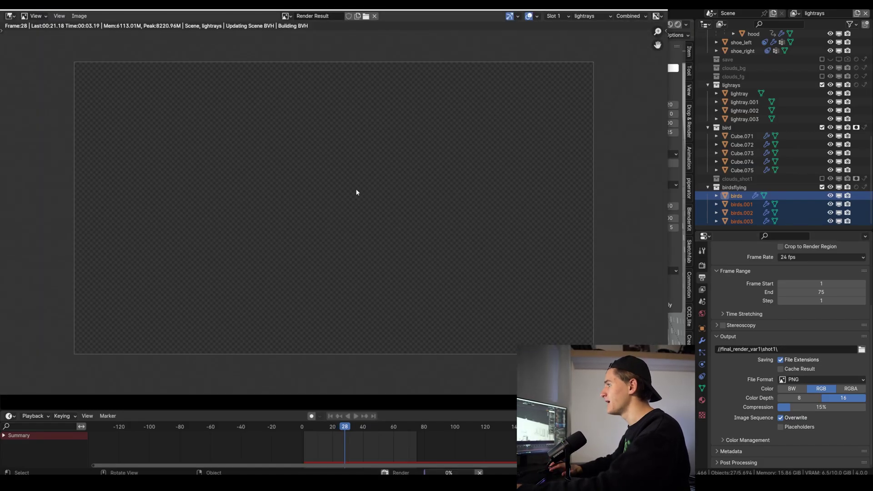
pyautogui.click(793, 225)
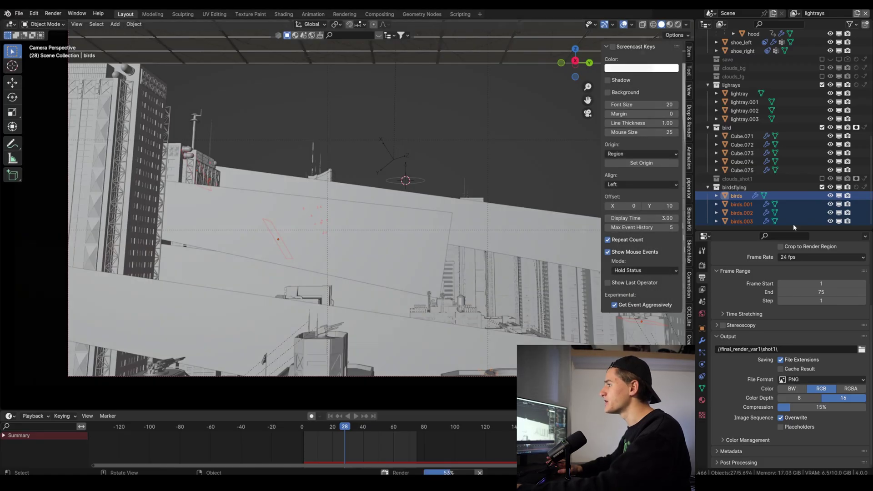
pyautogui.click(53, 13)
pyautogui.click(67, 27)
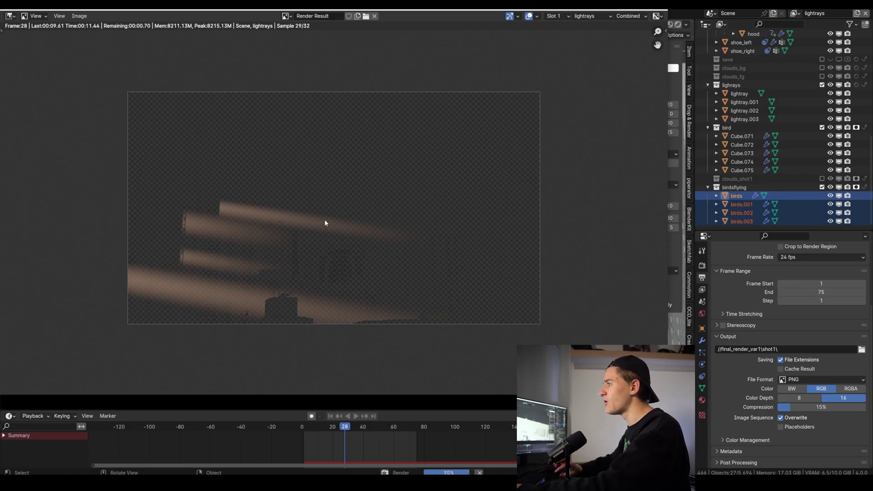
# Save the rendered lightrays image in the Animation folder under the name test.
pyautogui.click(79, 16)
pyautogui.click(110, 93)
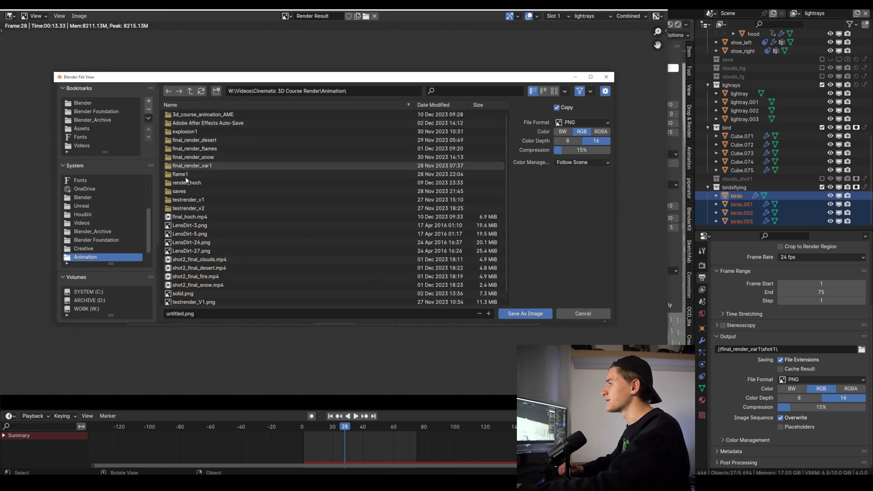
pyautogui.click(178, 314)
pyautogui.write('test')
pyautogui.press('Return')
pyautogui.click(518, 314)
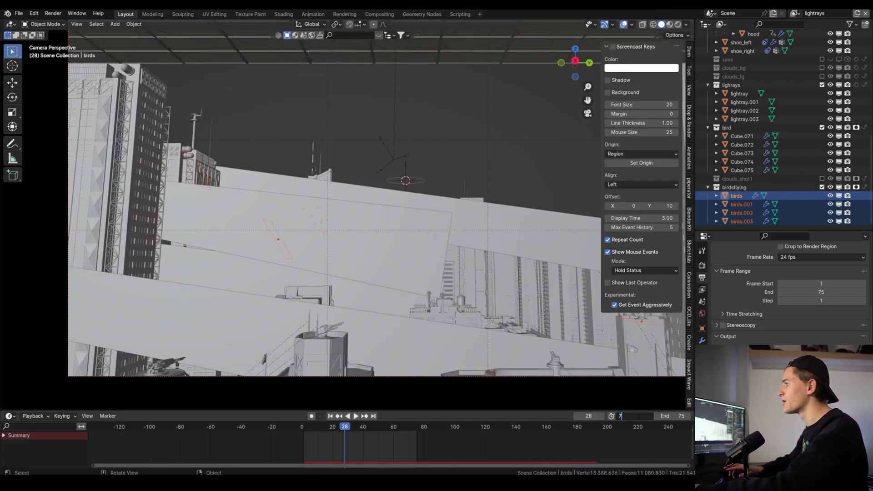
# Set the scene's frame range to start at 72 and end at 192, and save the project file.
pyautogui.press('Tab')
pyautogui.write('192')
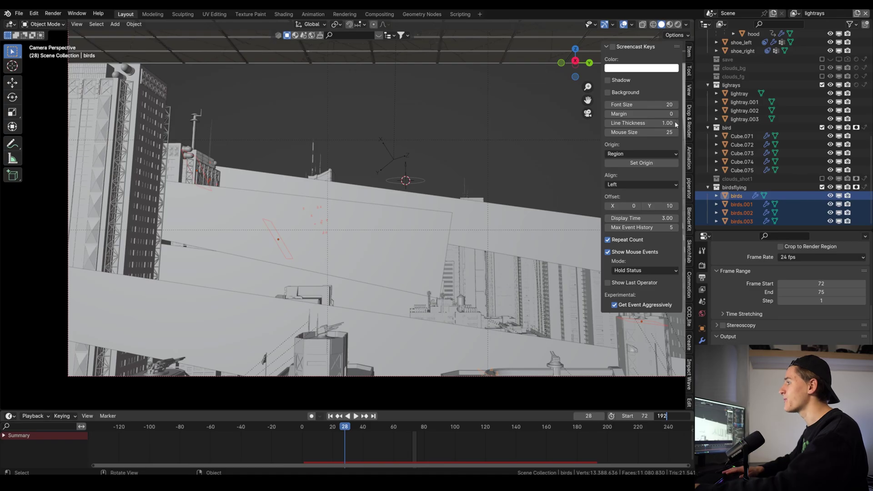
pyautogui.press('Return')
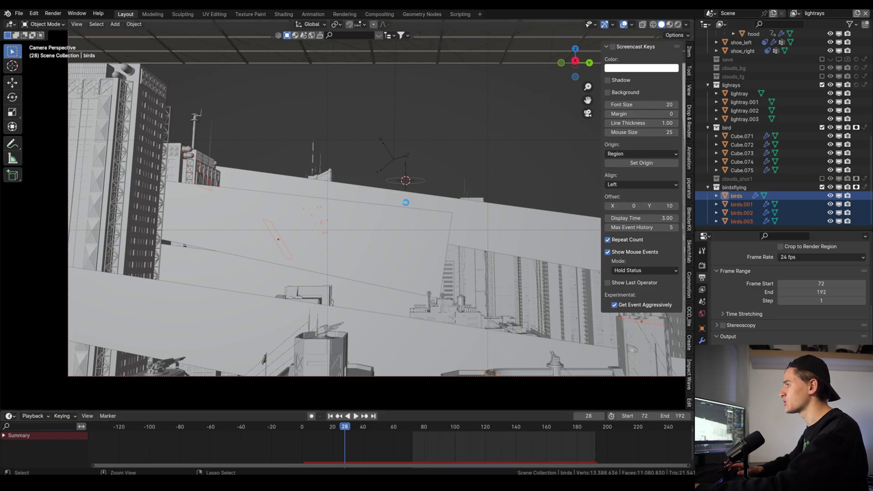
pyautogui.hotkey('ctrl', 's')
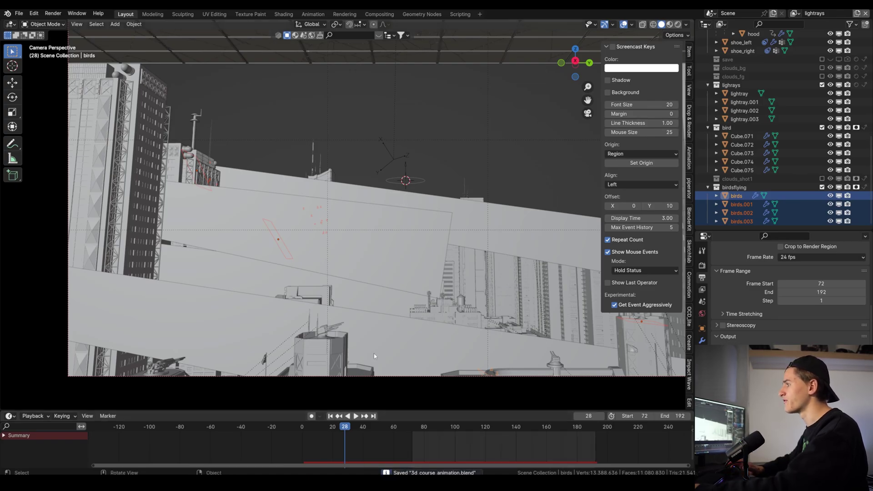